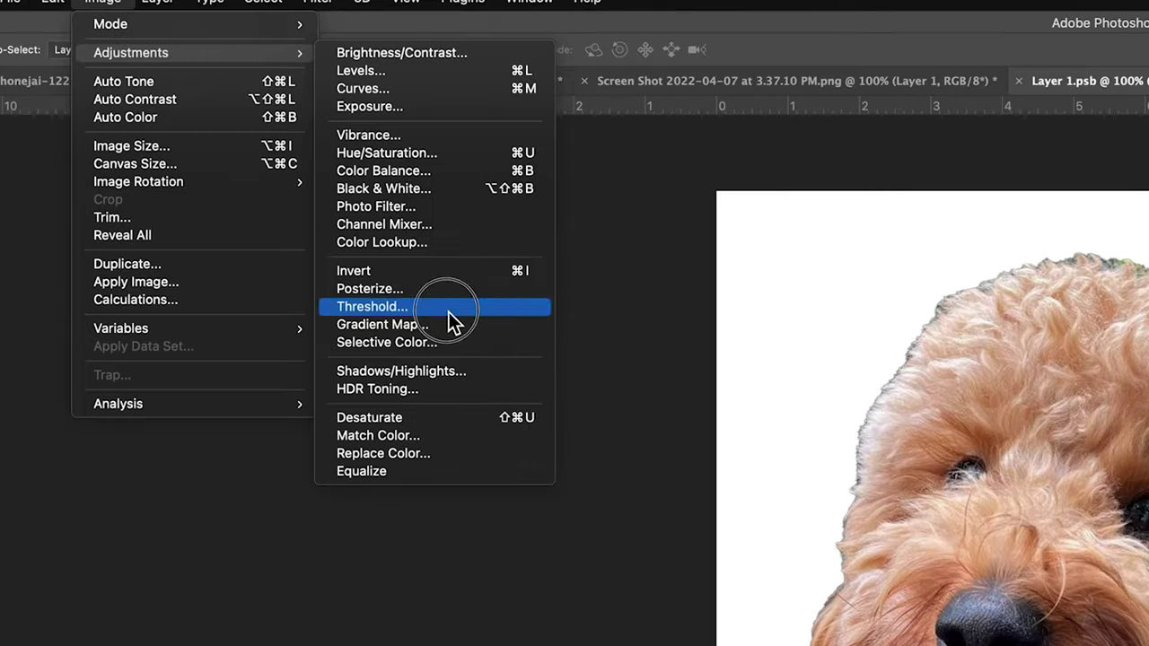
- Apply a Threshold adjustment so the dog layer becomes a stark black-and-white stencil over the brick
left_click(449, 312)
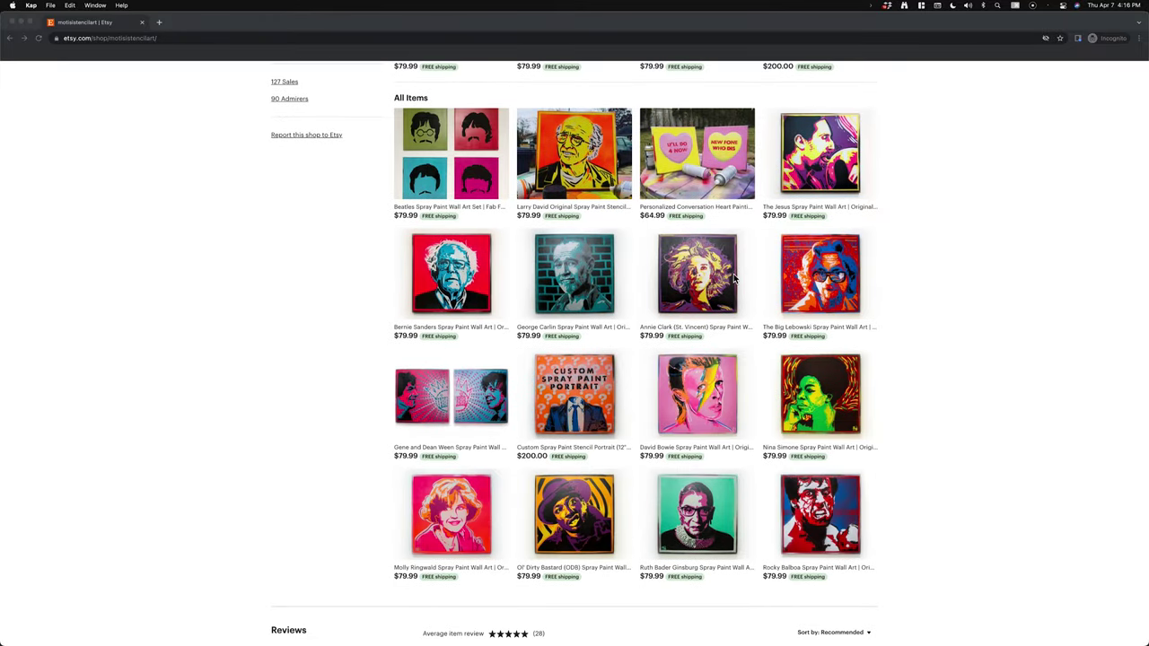
- Scroll through the Etsy shop's spray-paint stencil portrait listings
scroll(807, 359, "up", 1)
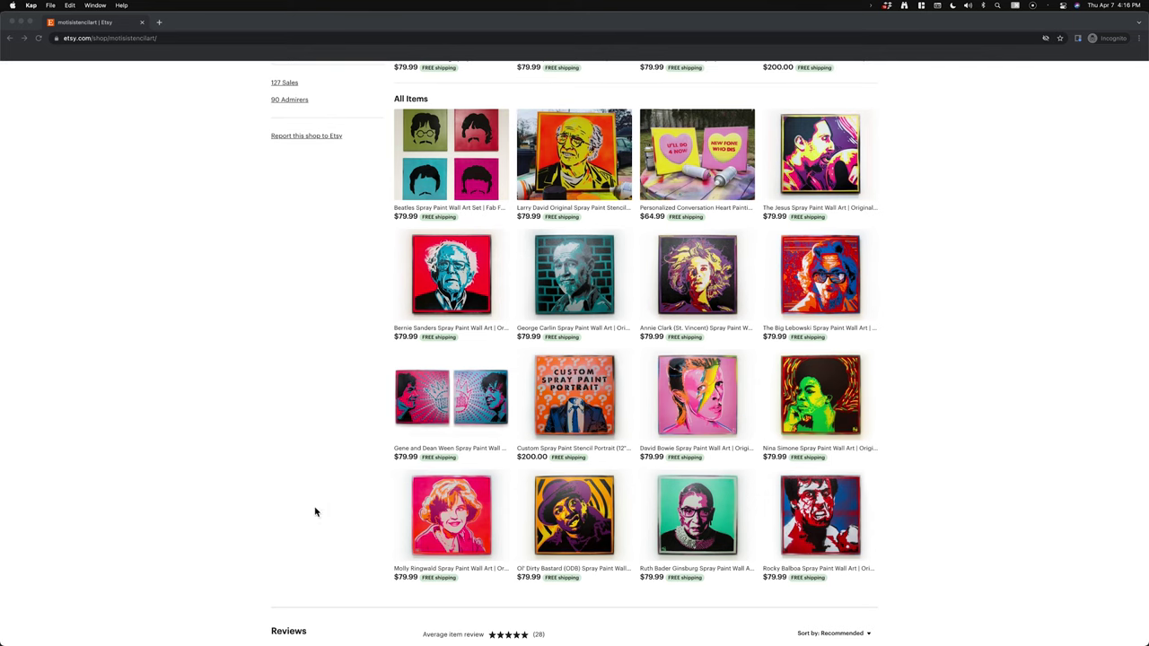
scroll(256, 335, "up", 6)
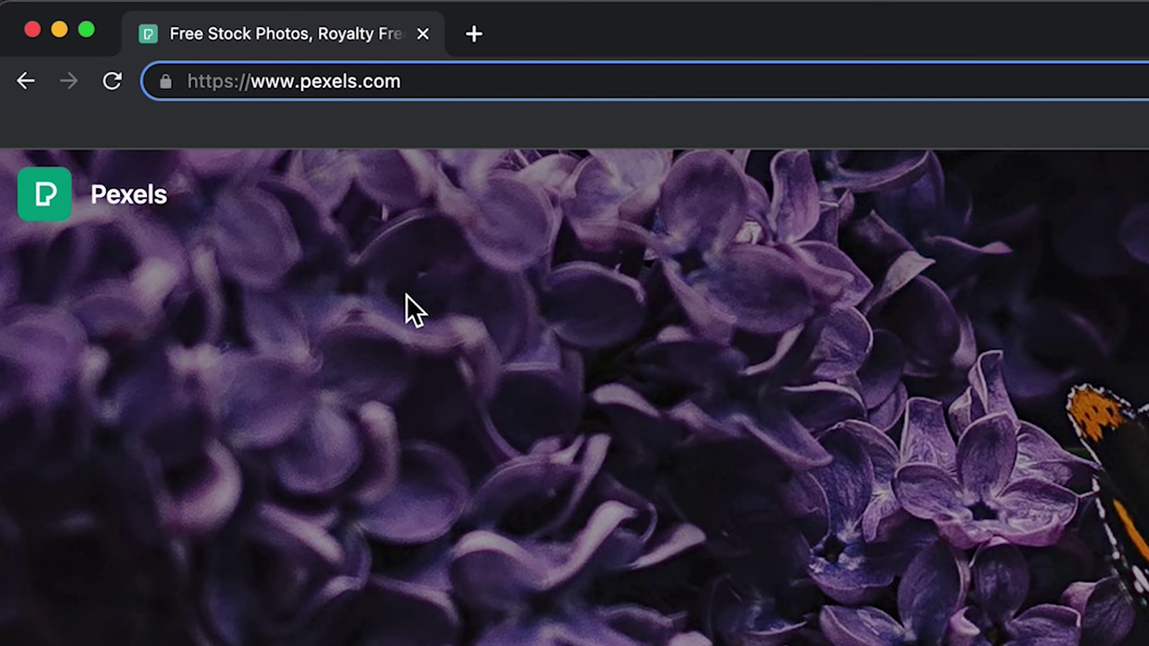
- Search Pexels for 'brick wall' and scroll through the results
left_click(151, 487)
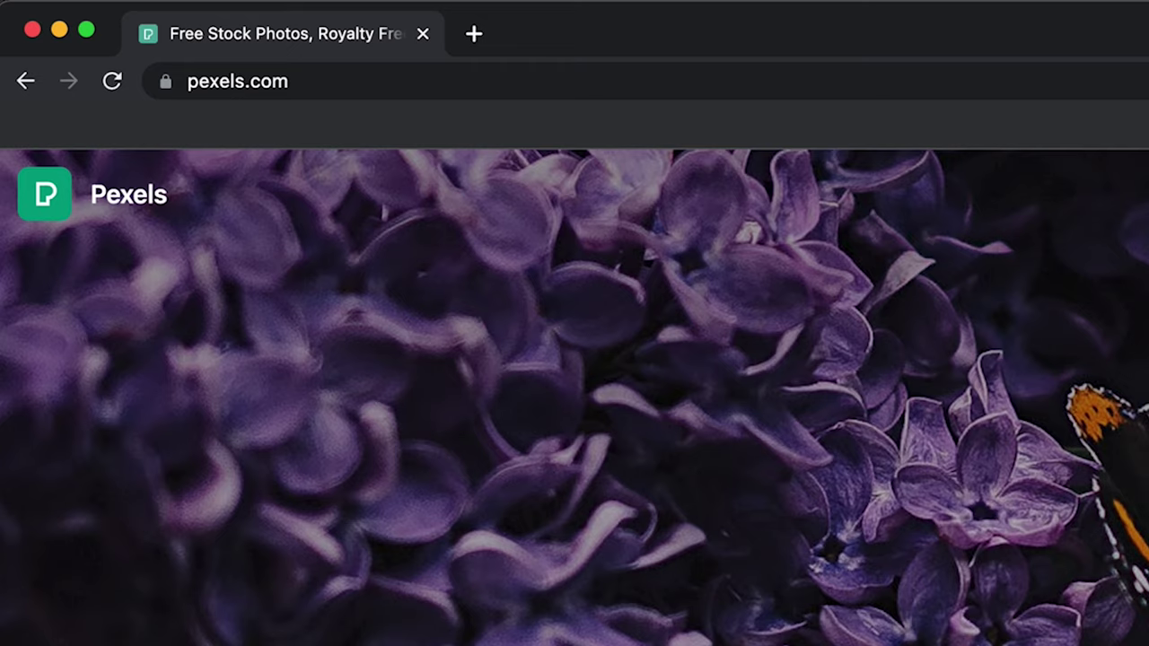
left_click(455, 192)
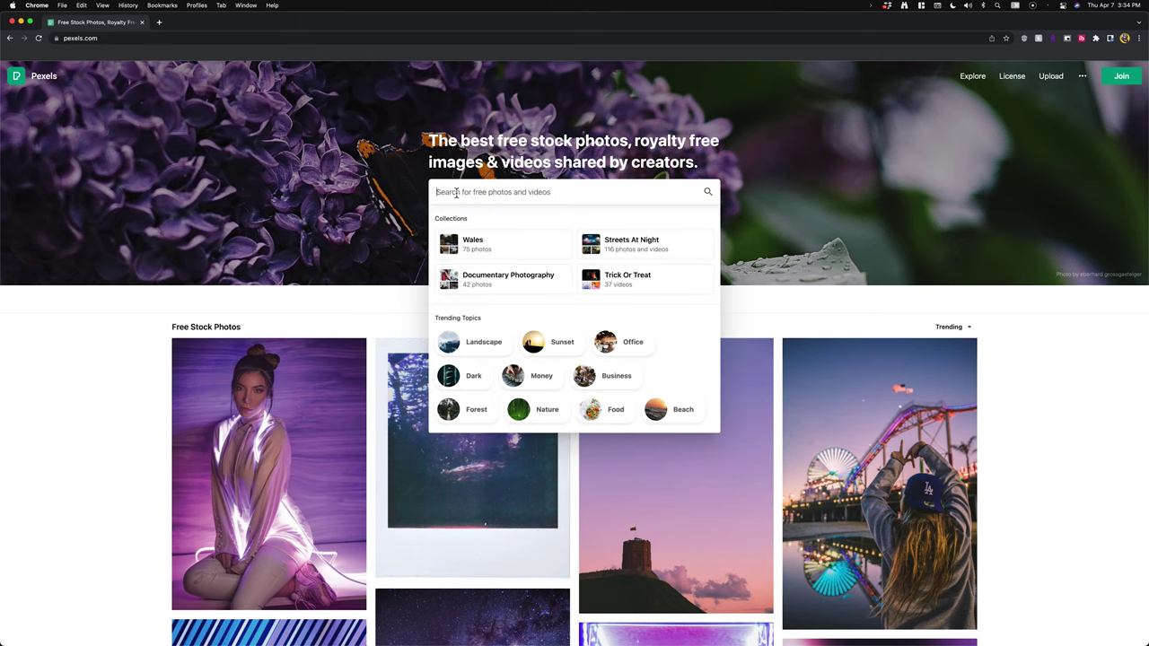
type("brick wall")
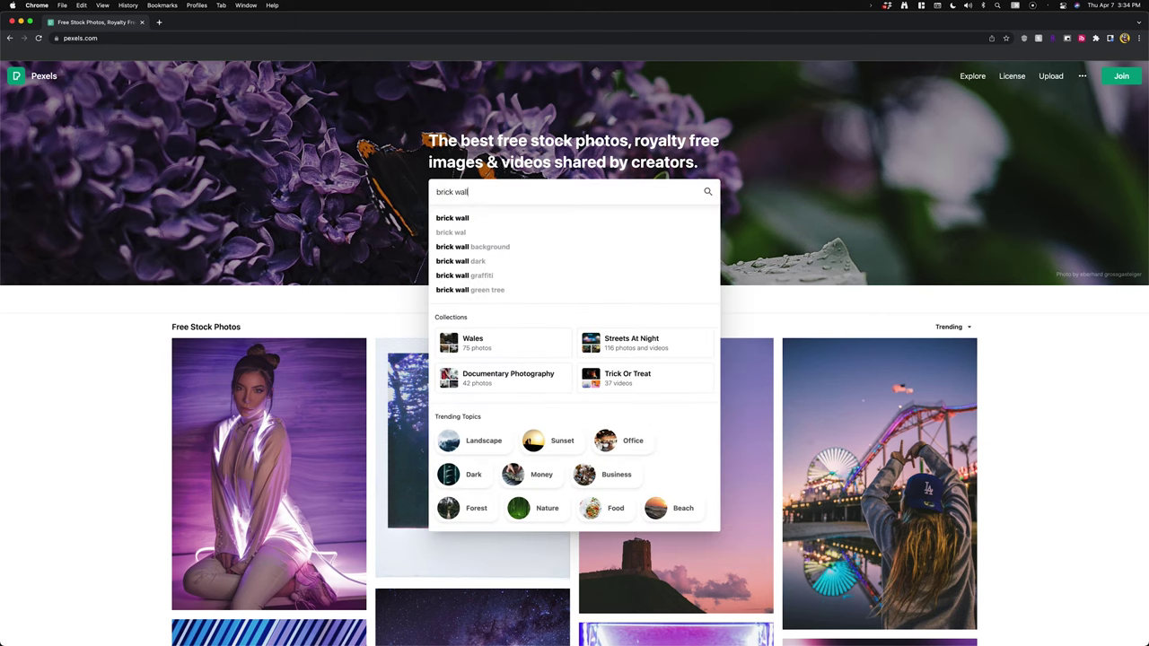
key("Return")
scroll(180, 224, "down", 10)
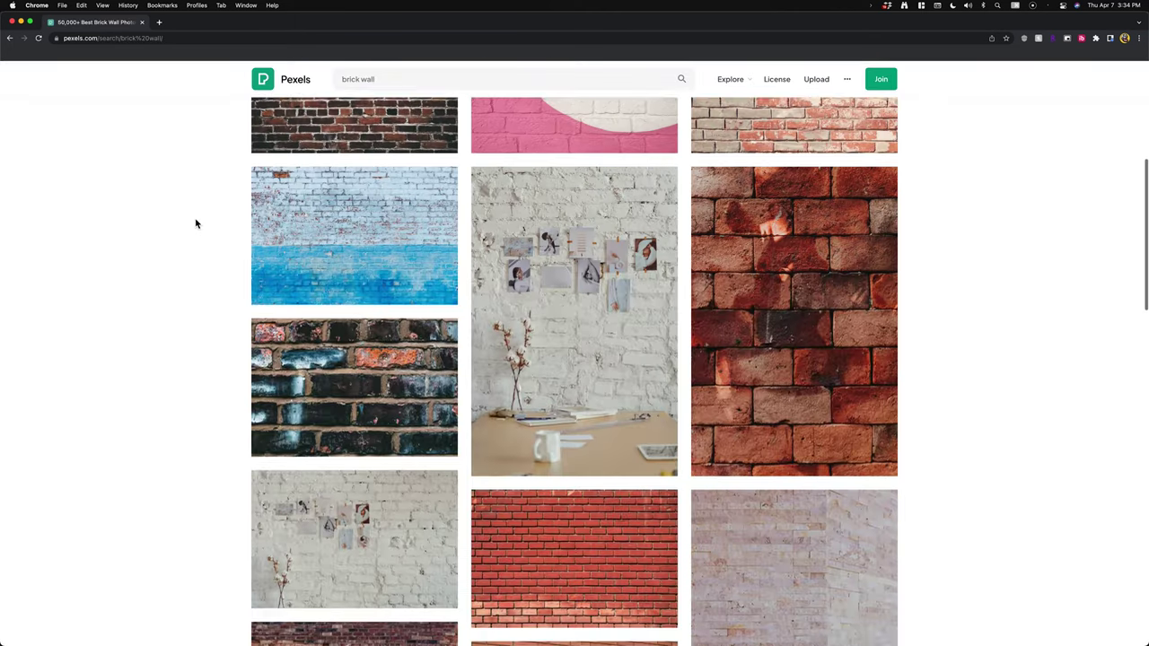
scroll(197, 223, "down", 20)
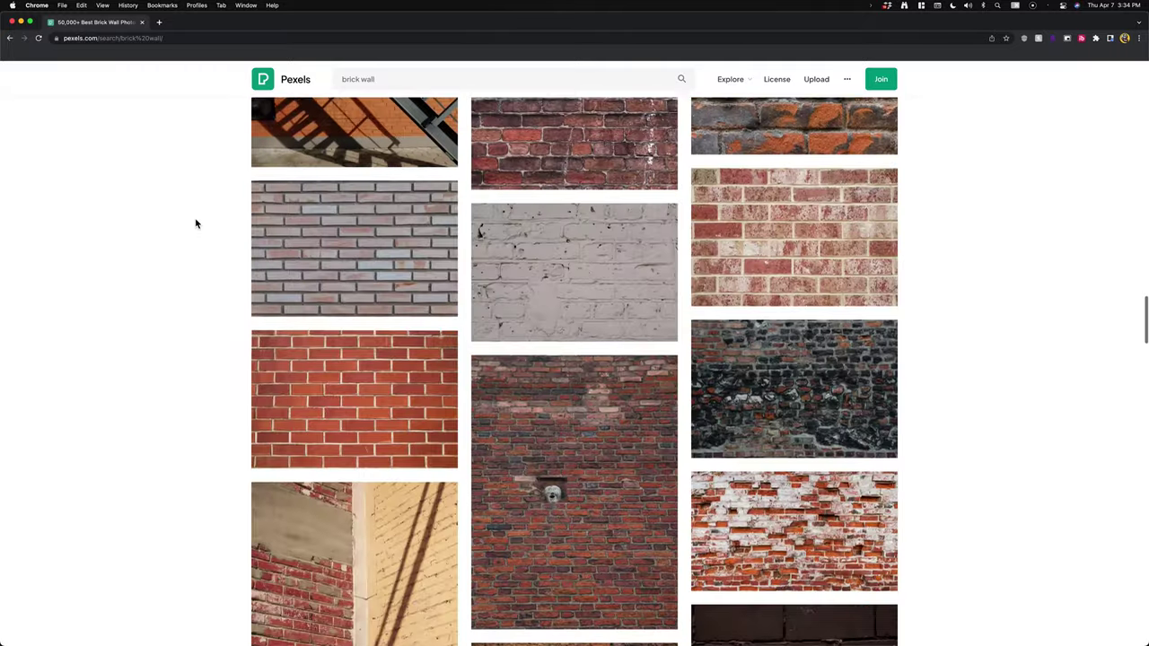
scroll(196, 223, "down", 10)
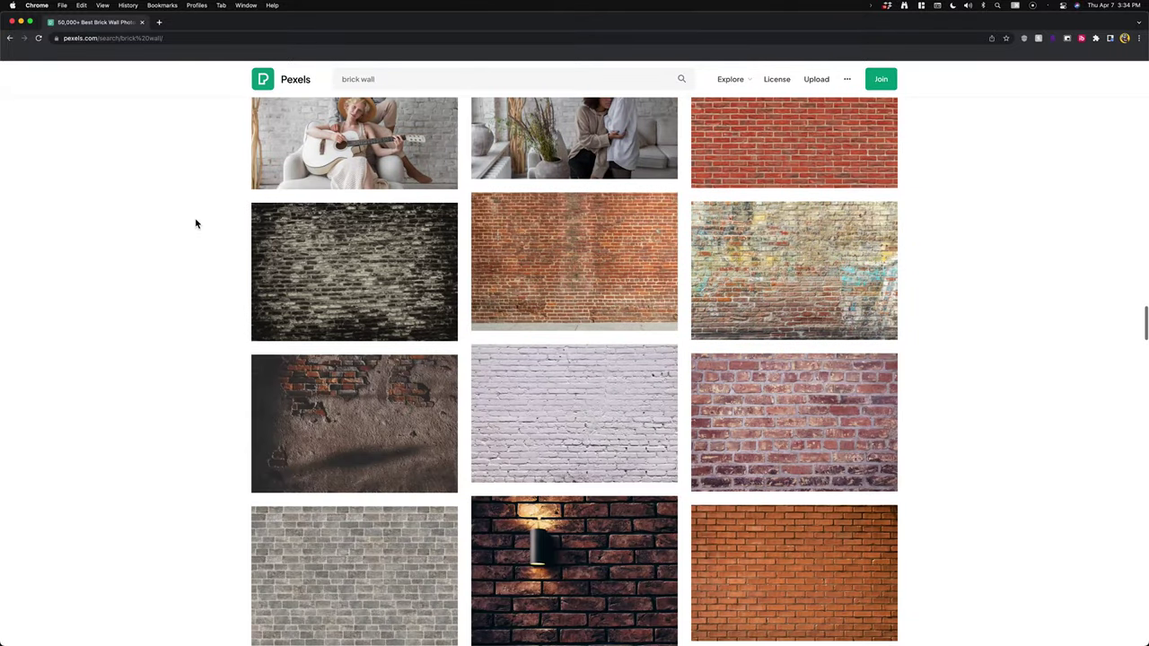
- Open the graffiti-stained brick wall photo and zoom in to inspect its texture
left_click(758, 257)
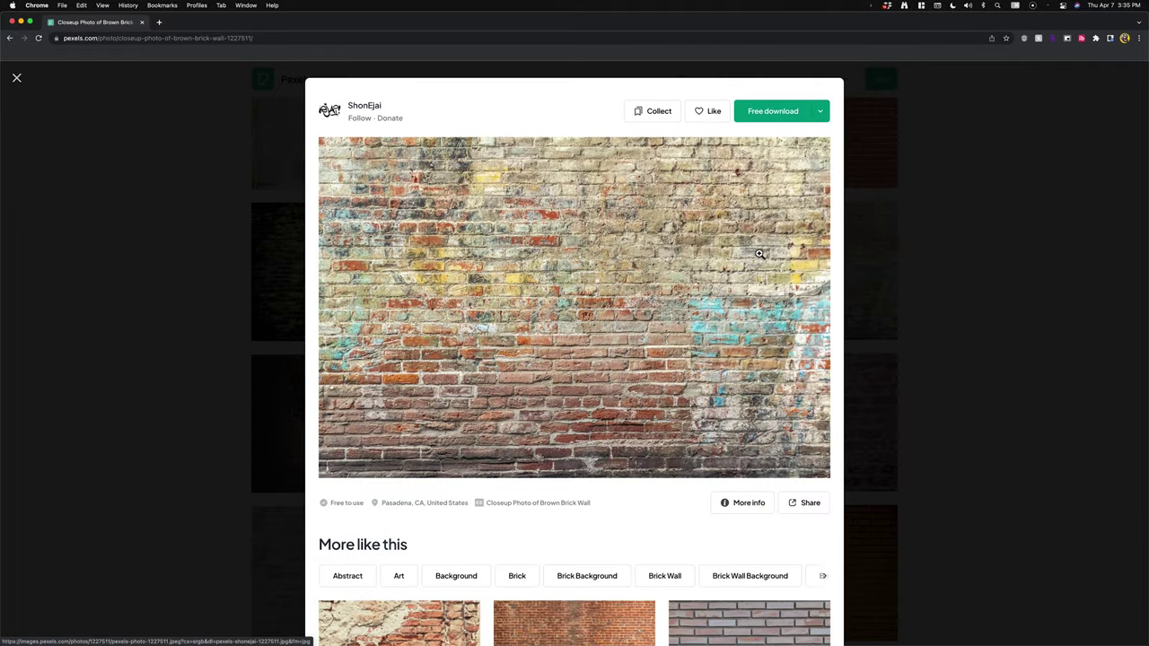
left_click(760, 254)
left_click(759, 254)
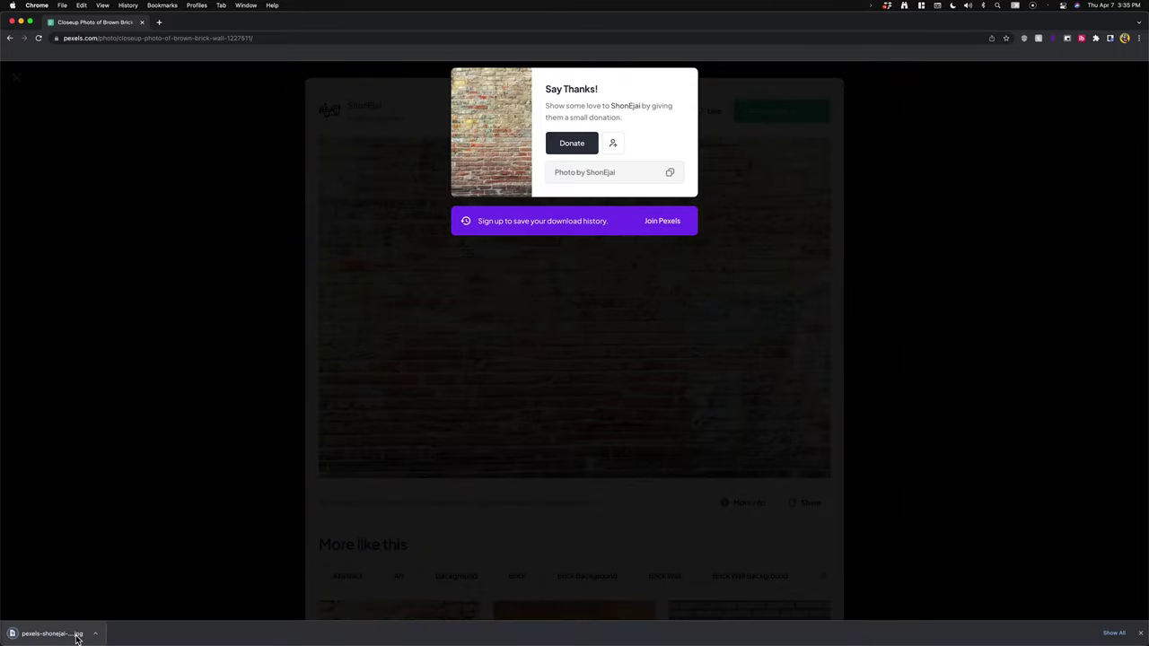
- Open the downloaded brick wall photo in Photoshop and start a new blank document
mouse_move(422, 639)
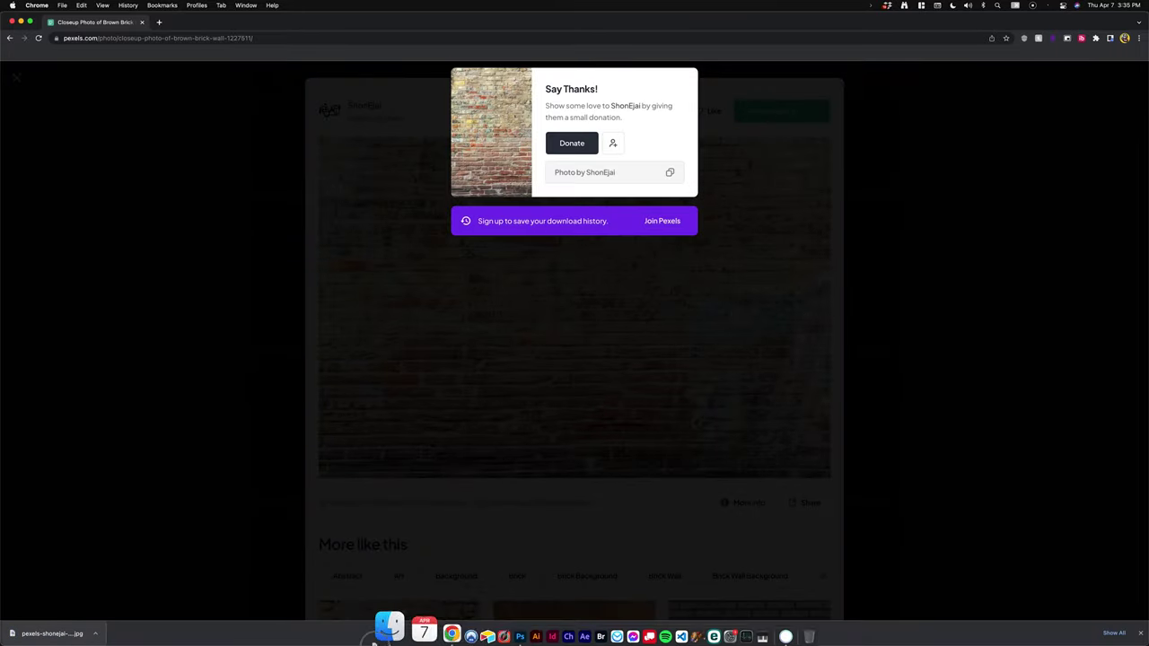
left_click_drag(455, 633, 477, 633)
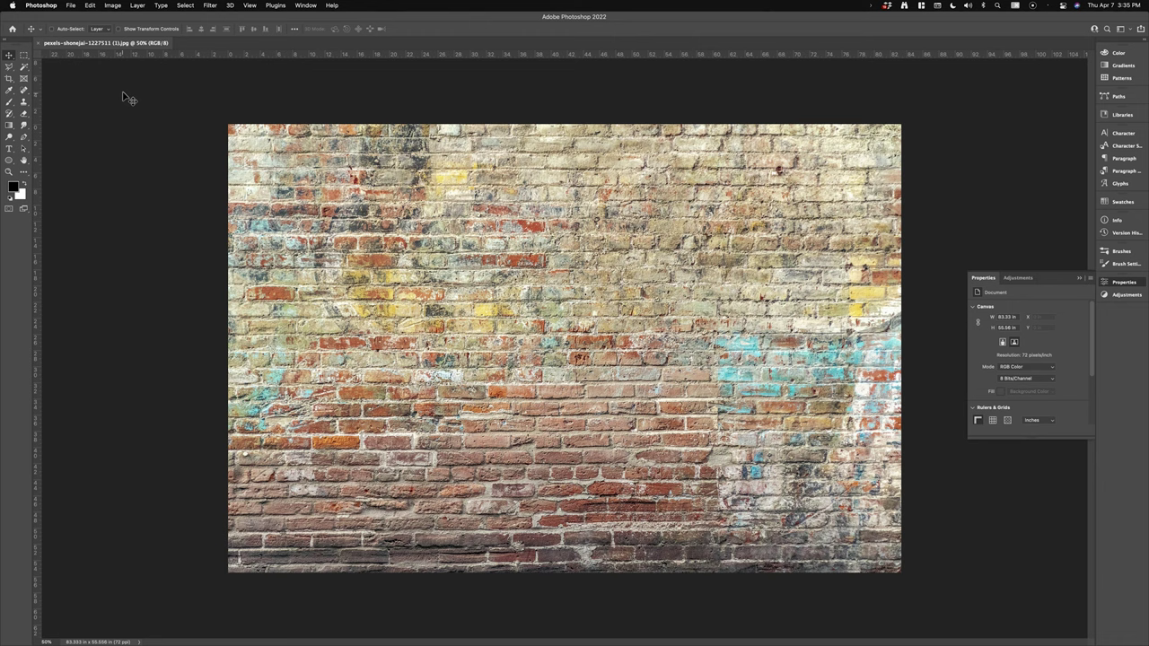
left_click(71, 6)
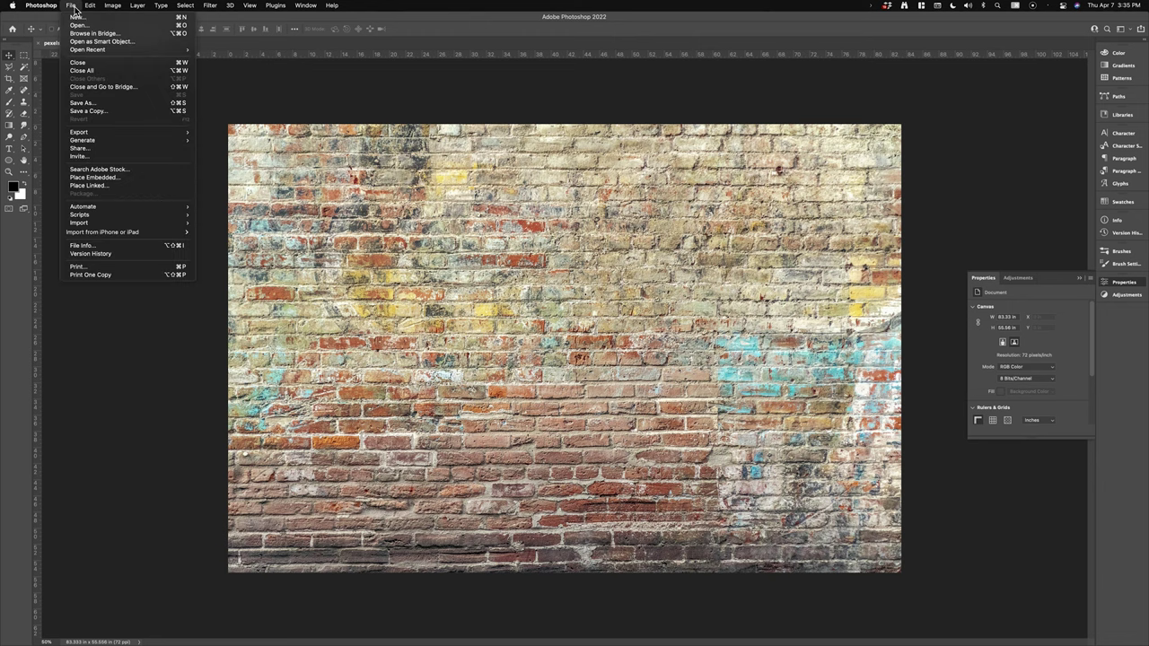
left_click(76, 17)
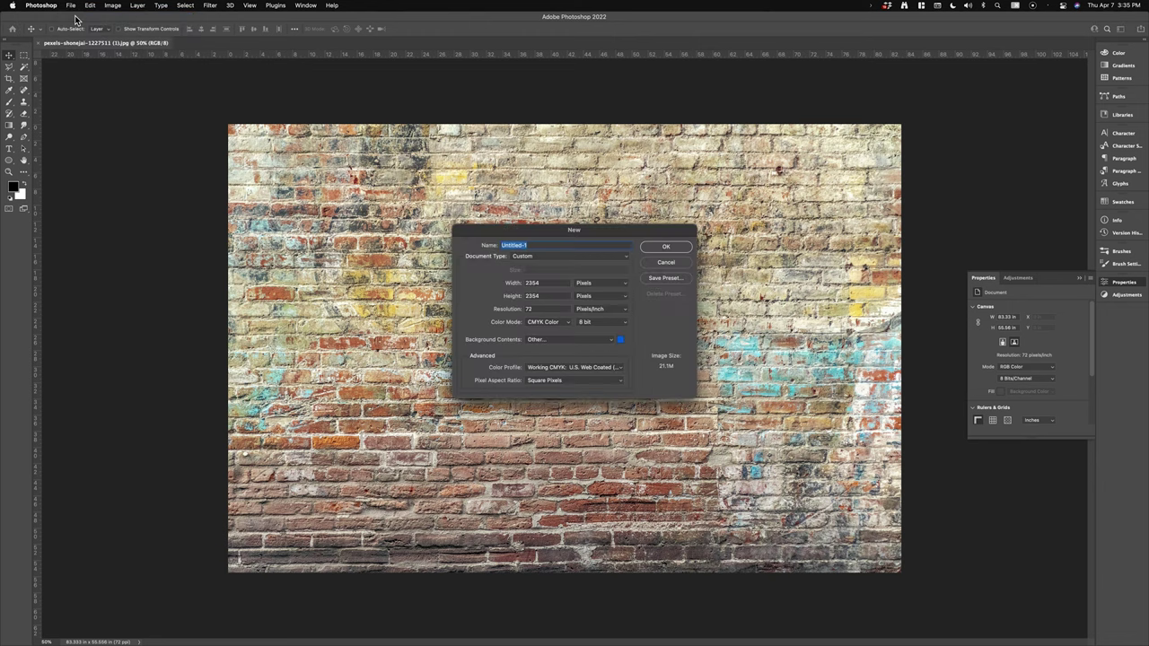
- Set the new document to 3000 × 3000 px, RGB Color, with a White background
double_click(556, 282)
type("3000")
key("Tab")
type("3000")
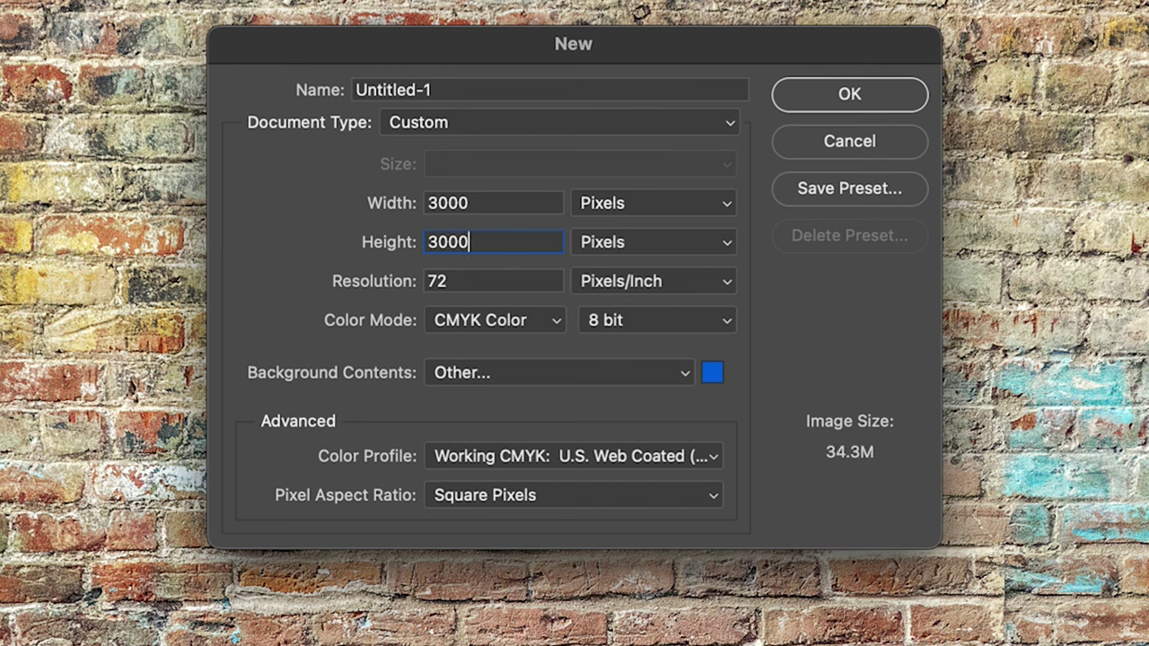
key("Tab")
left_click(534, 317)
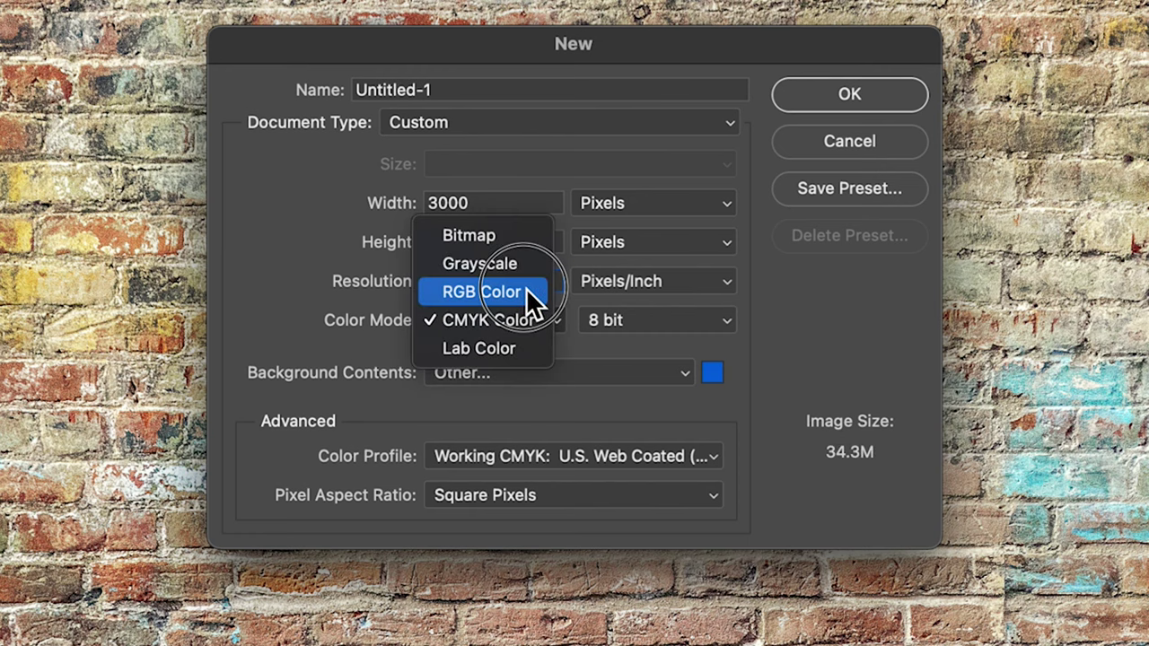
left_click(526, 287)
left_click(681, 373)
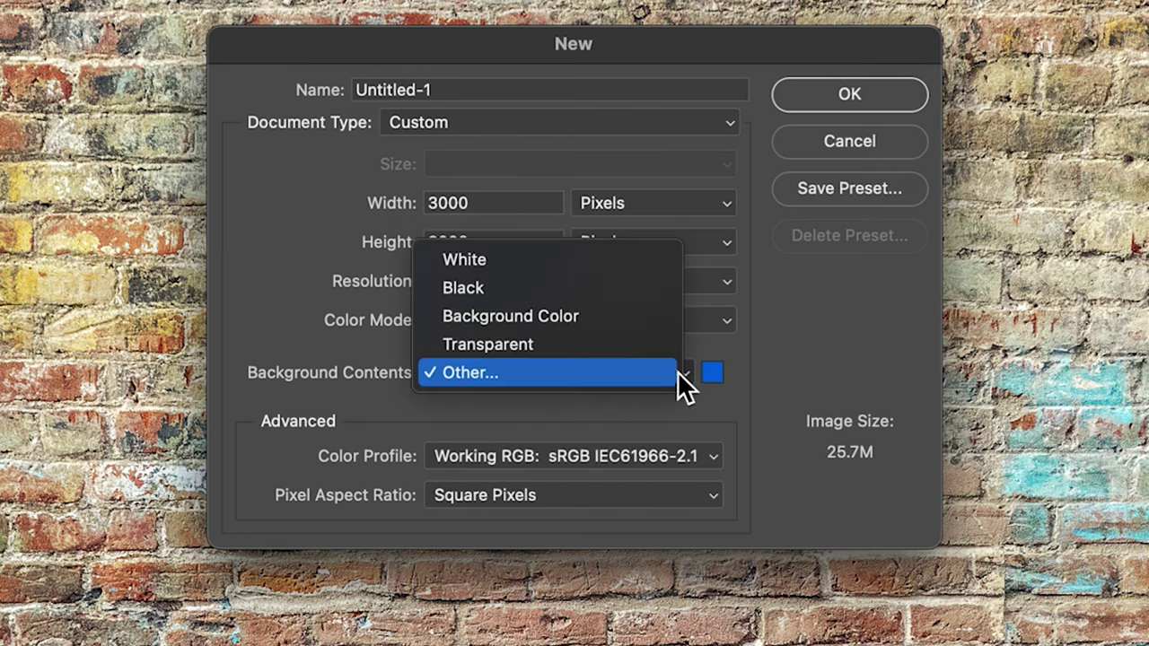
left_click(598, 262)
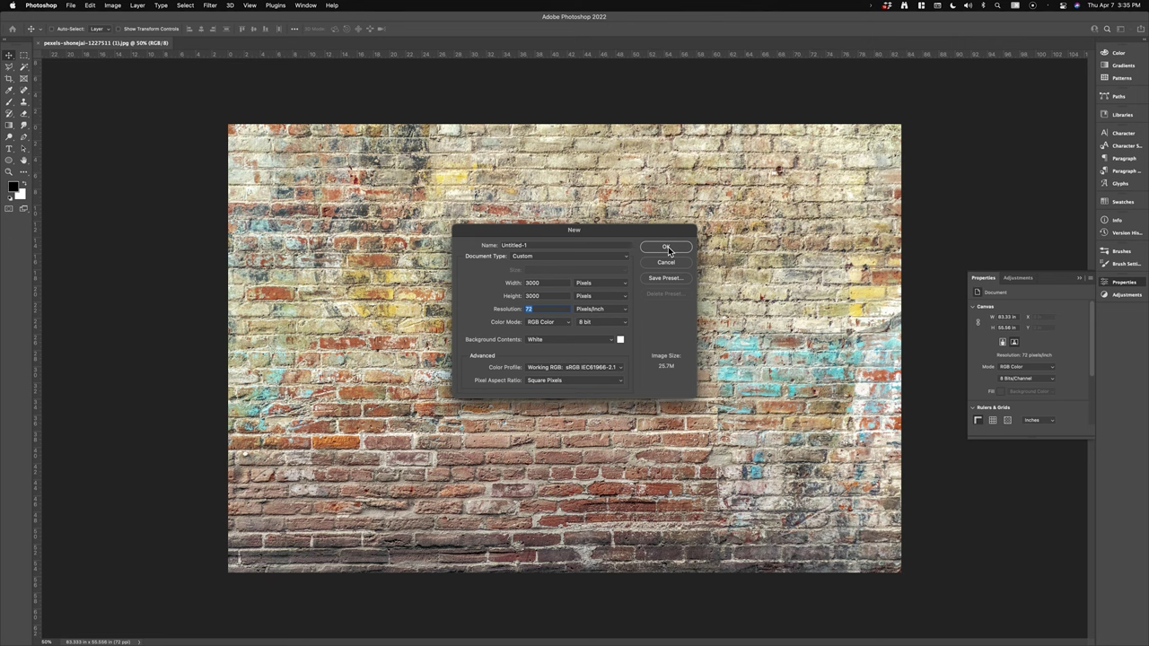
- Create the 3000 × 3000 white document and scroll the dog's Instagram profile grid
left_click(668, 246)
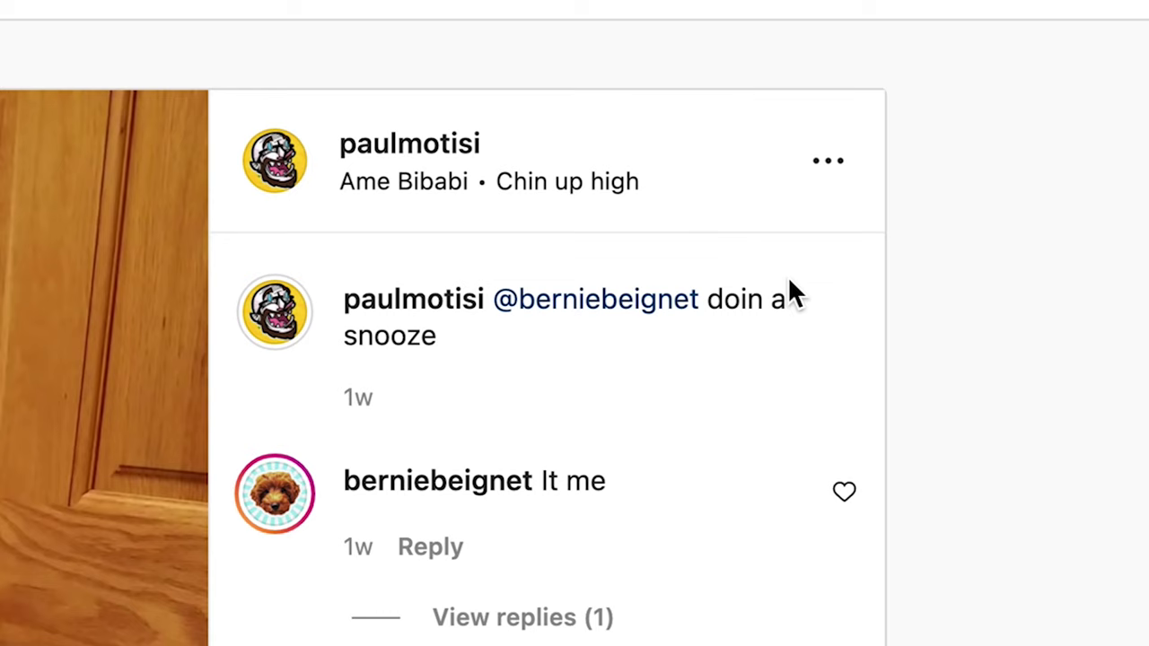
left_click(649, 310)
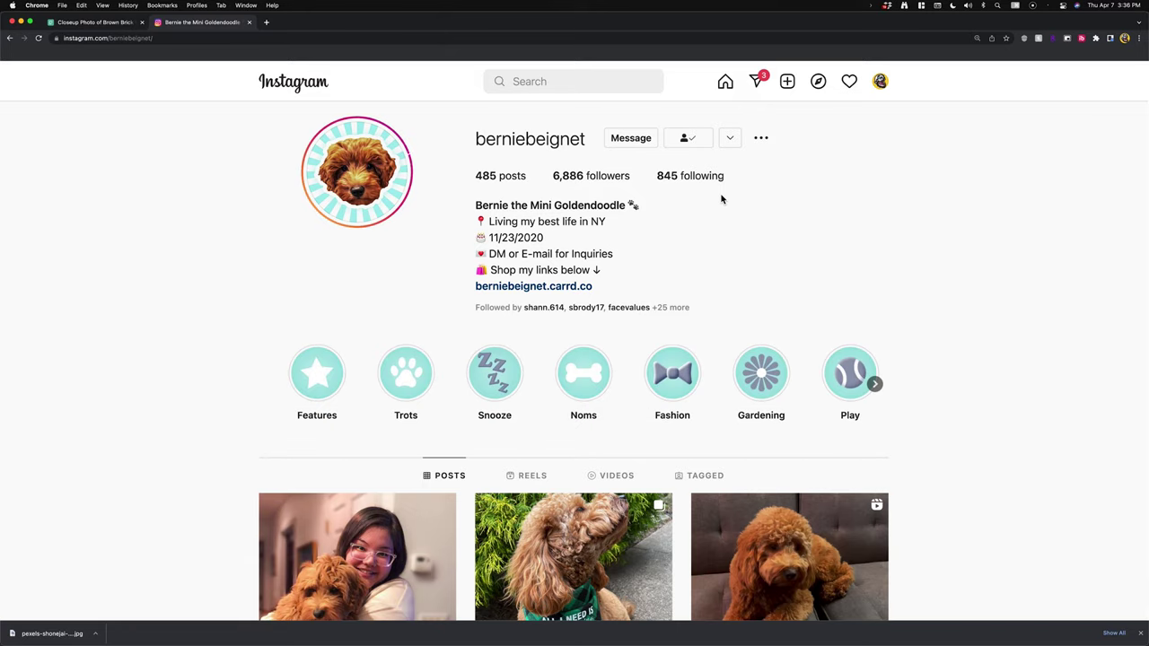
scroll(790, 203, "down", 5)
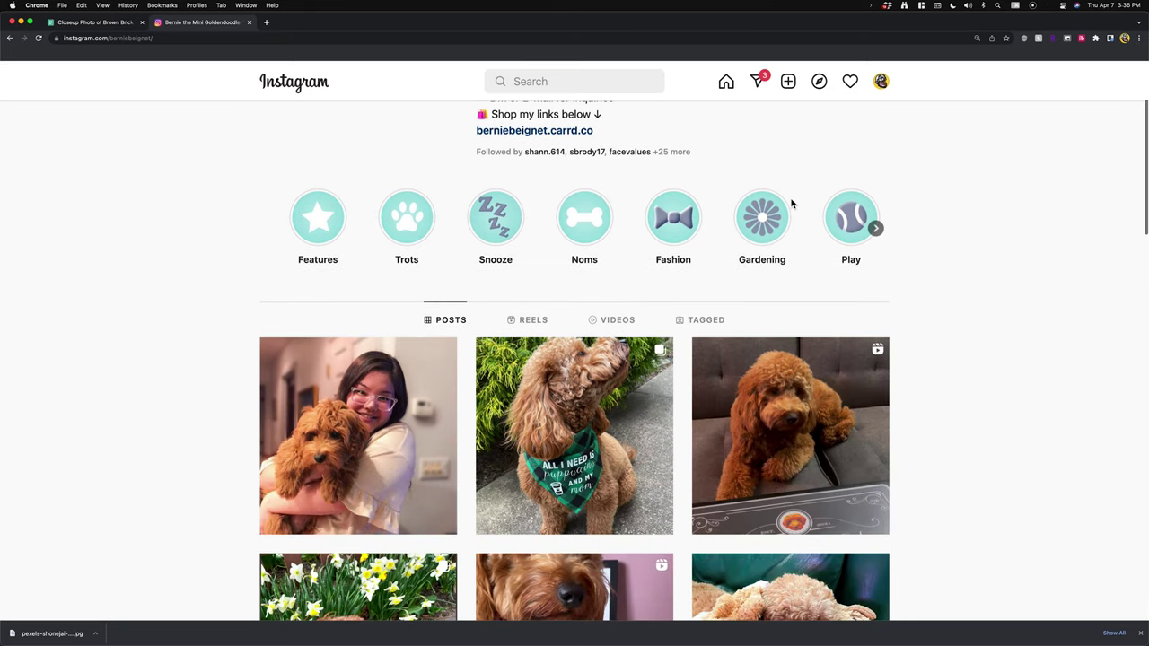
scroll(791, 204, "down", 10)
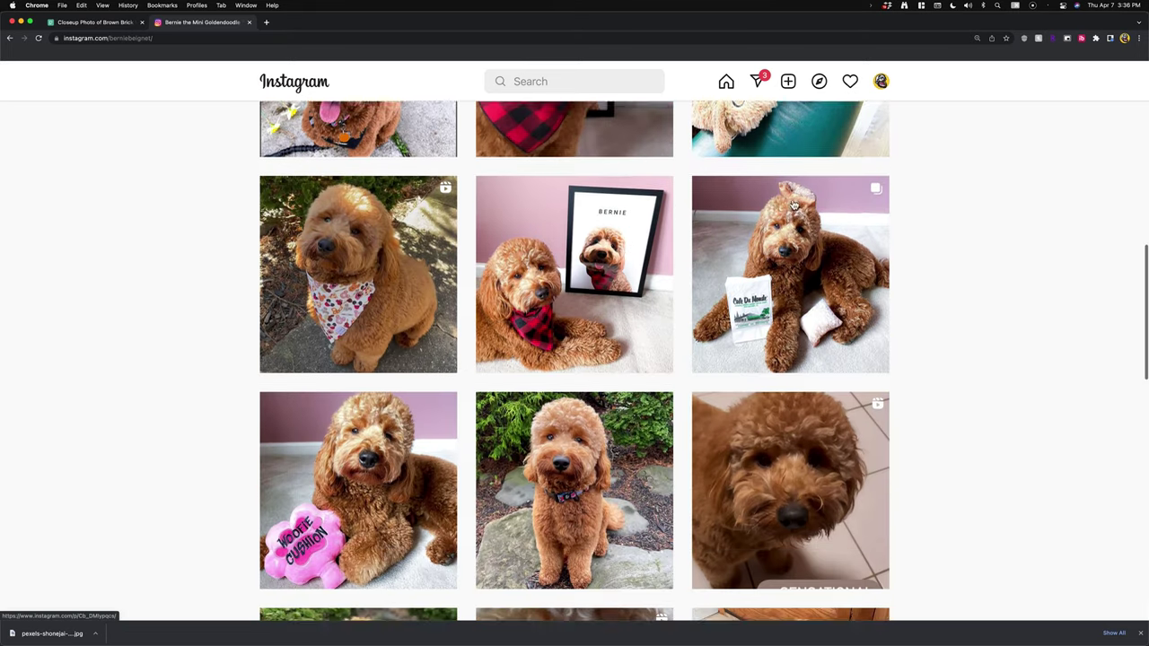
scroll(903, 209, "down", 6)
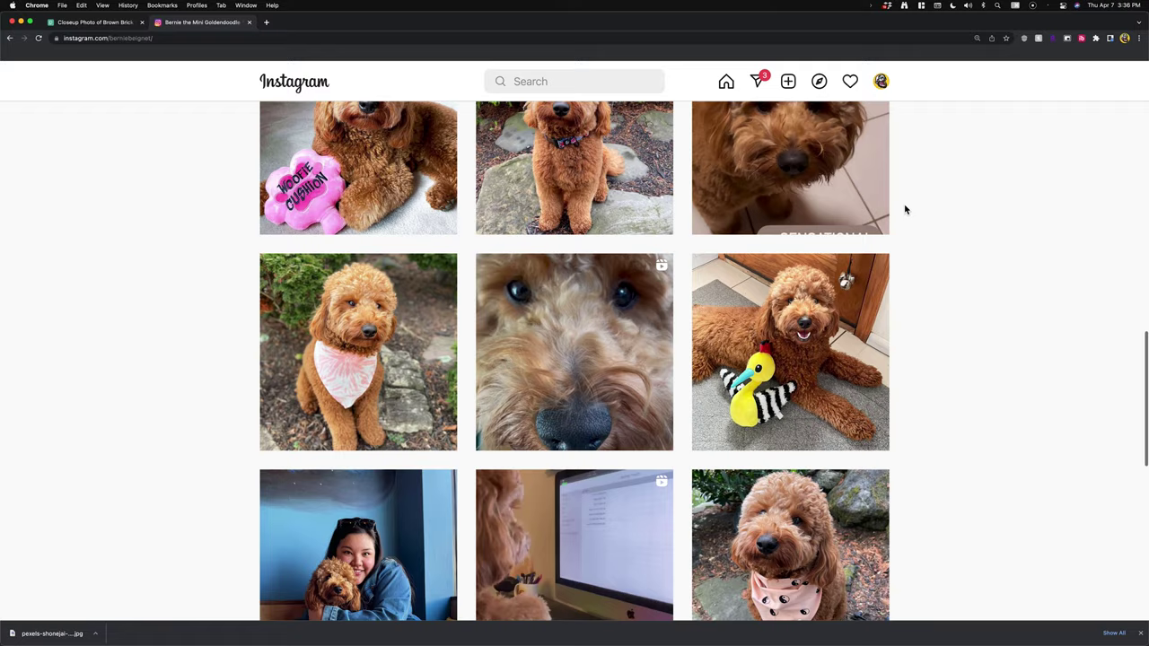
- Screenshot the pink yin-yang bandana photo and bring it into Photoshop
scroll(904, 210, "down", 3)
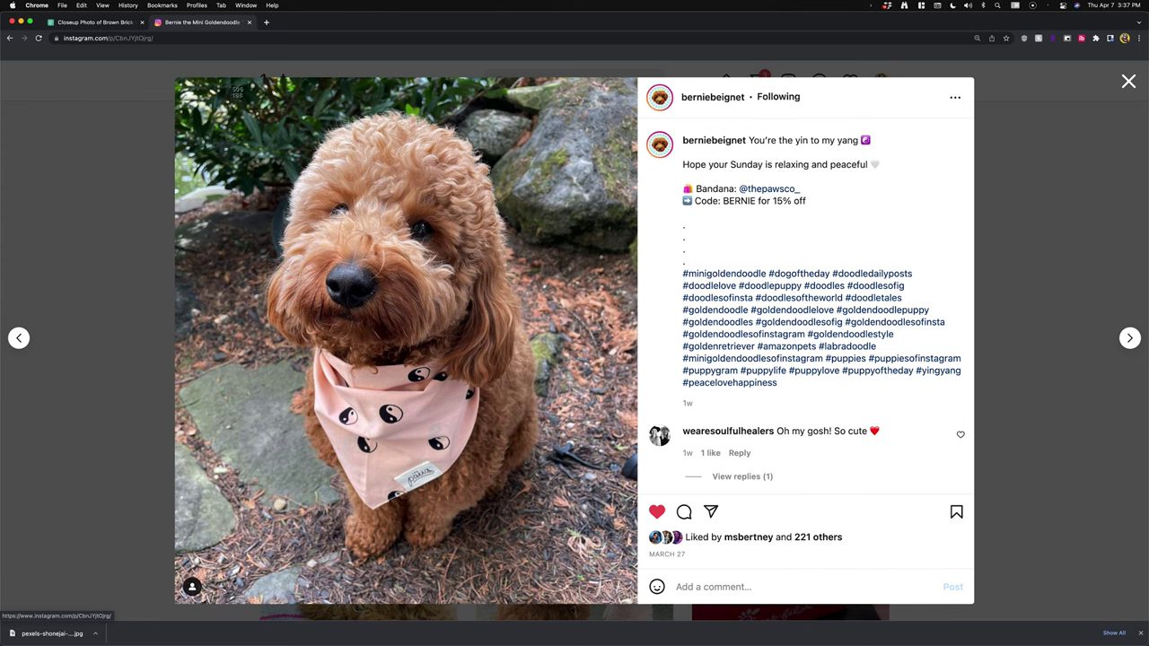
mouse_move(226, 83)
left_mouse_down()
mouse_move(477, 370)
mouse_move(545, 571)
mouse_move(575, 596)
left_mouse_up()
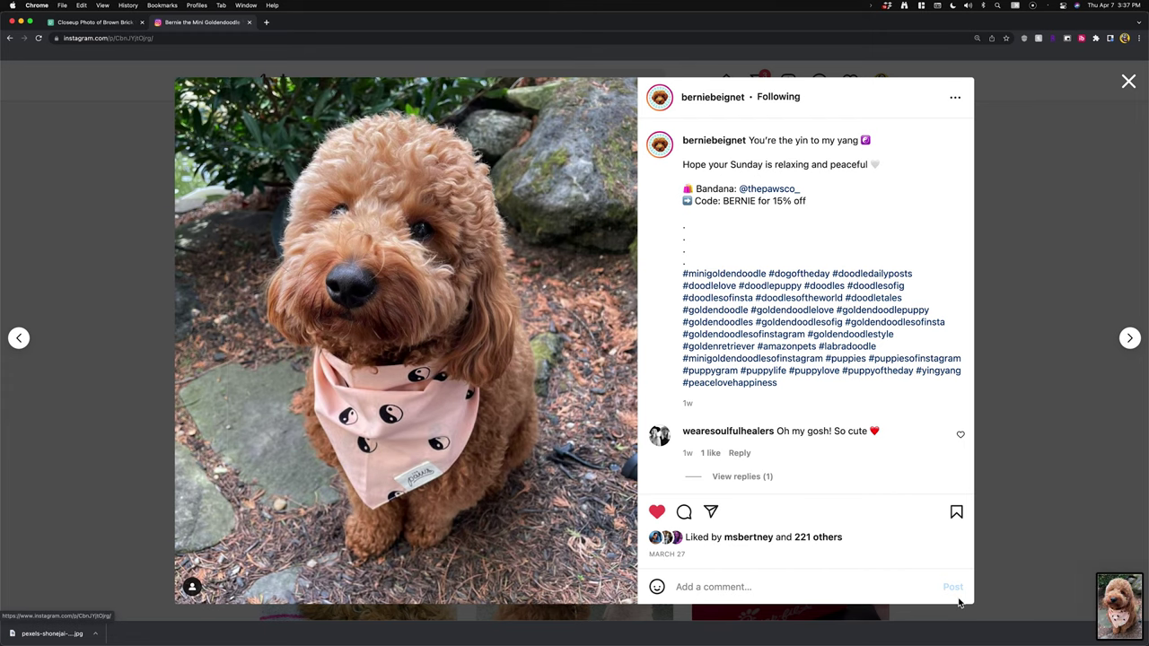
left_click_drag(1129, 612, 480, 633)
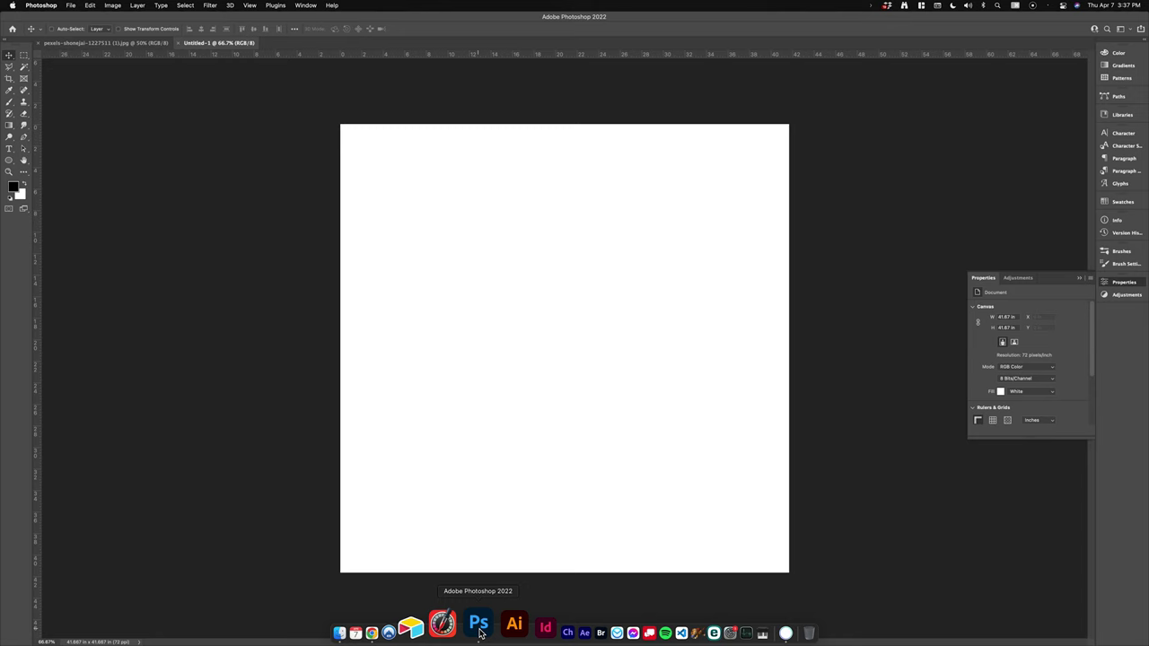
- Select the dog as the subject and mask out its background
left_click(191, 5)
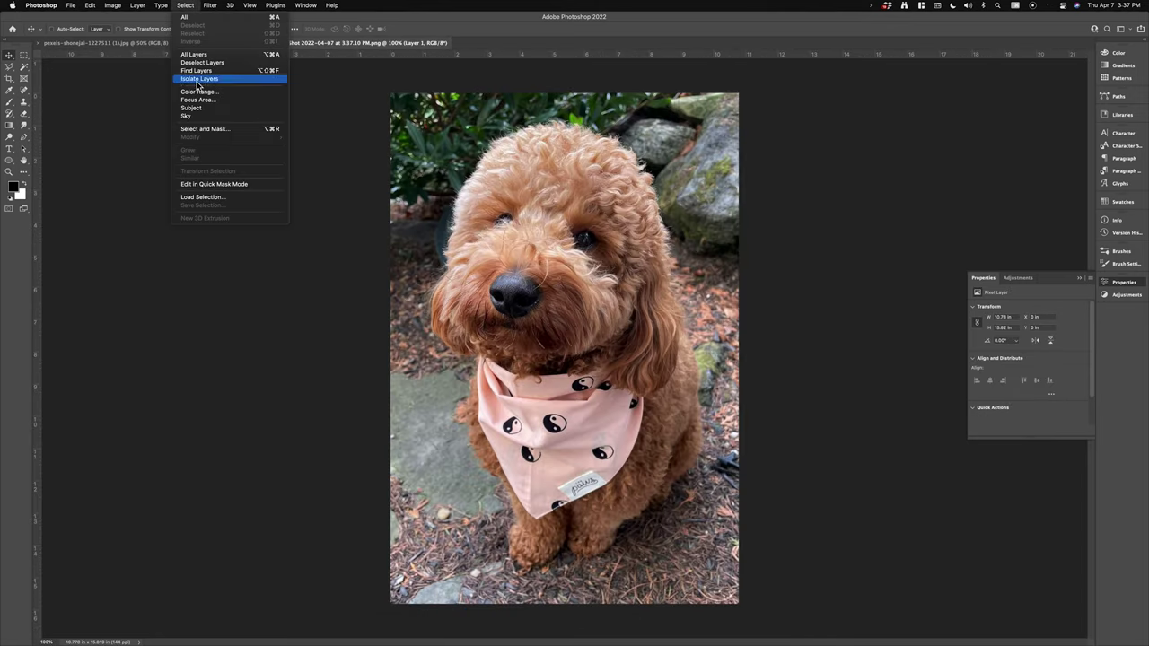
left_click(198, 106)
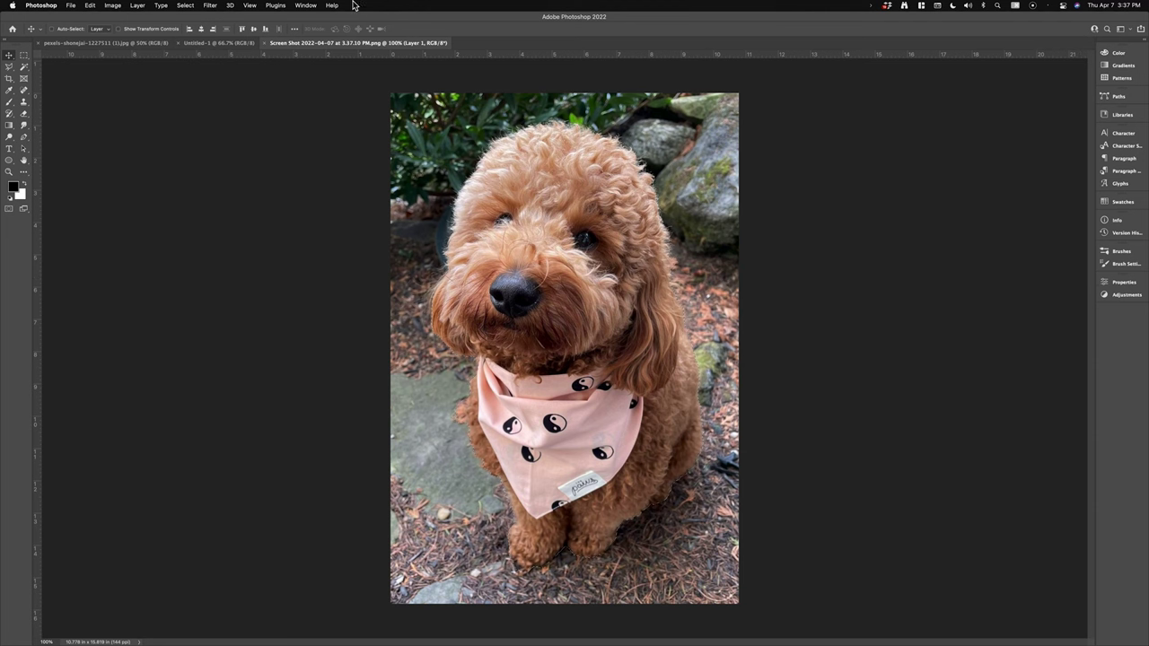
left_click(305, 5)
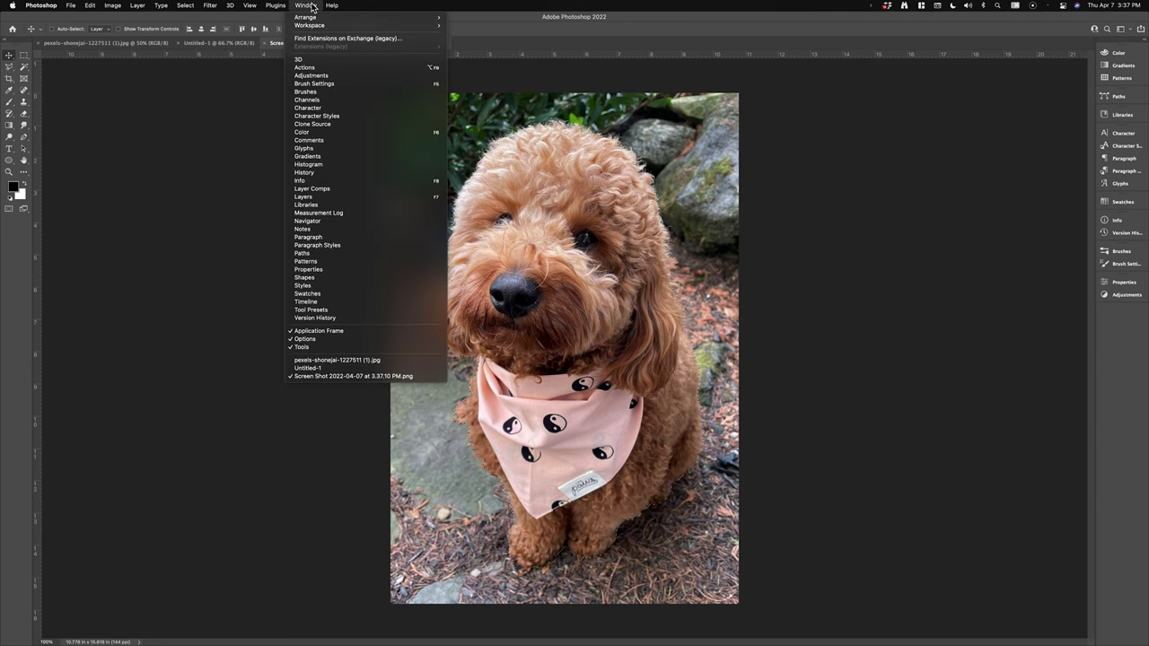
left_click(350, 196)
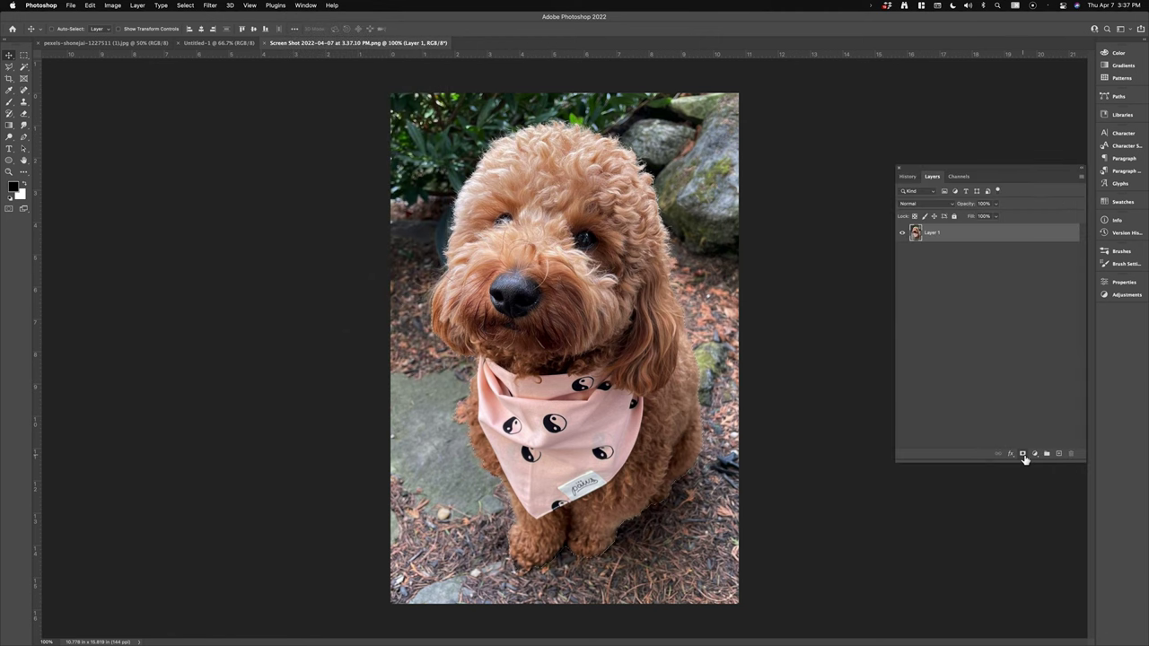
left_click(1023, 455)
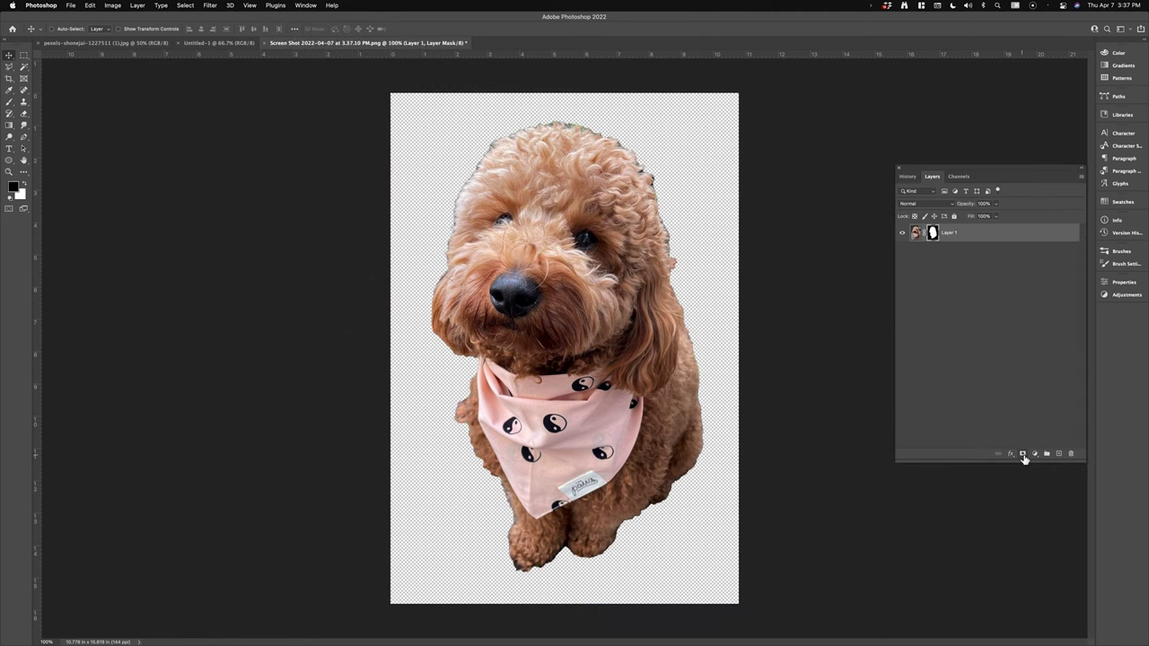
- Add a white Solid Color fill layer and move it beneath the dog layer
left_click(1035, 454)
left_click(1042, 462)
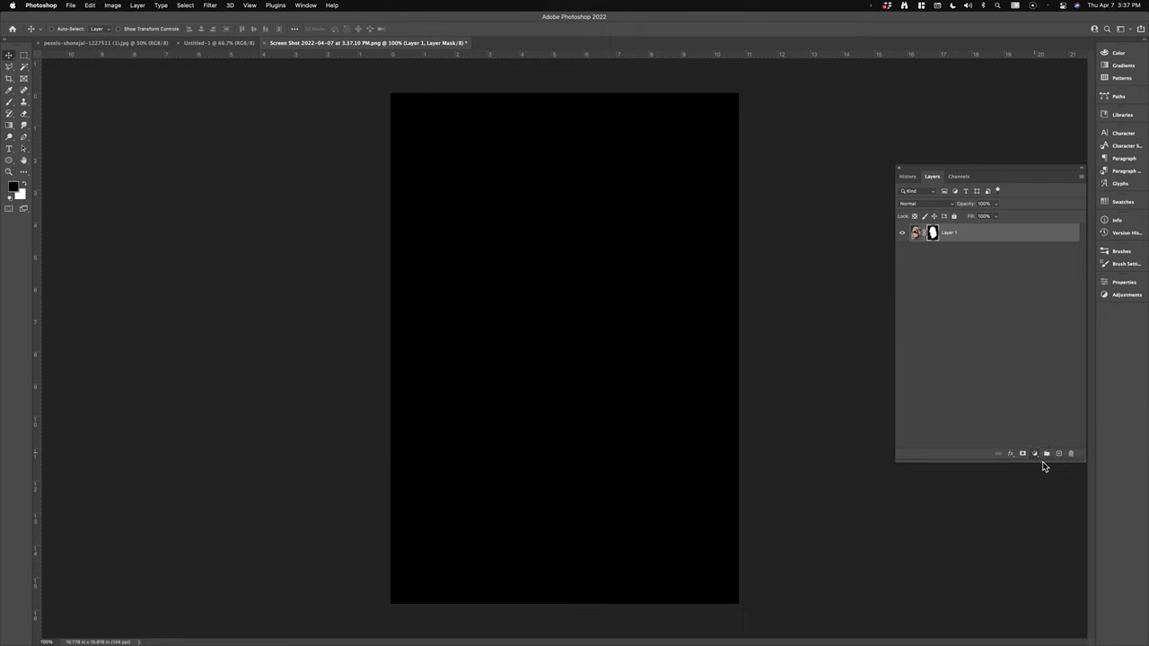
left_click_drag(112, 437, 69, 393)
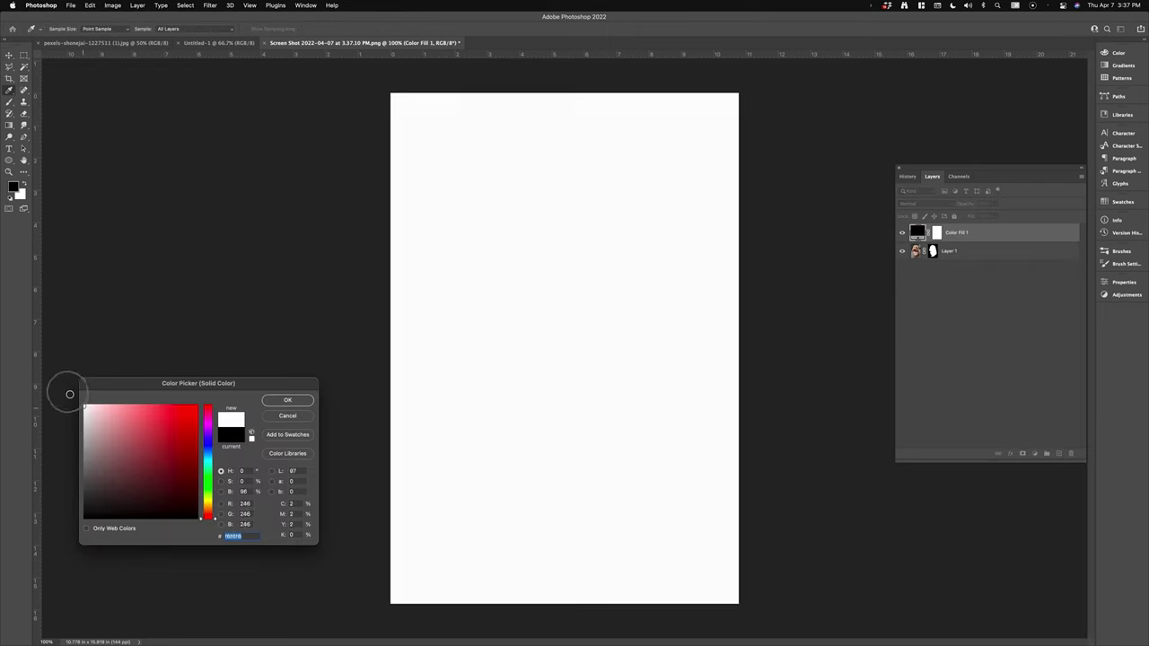
left_click(287, 400)
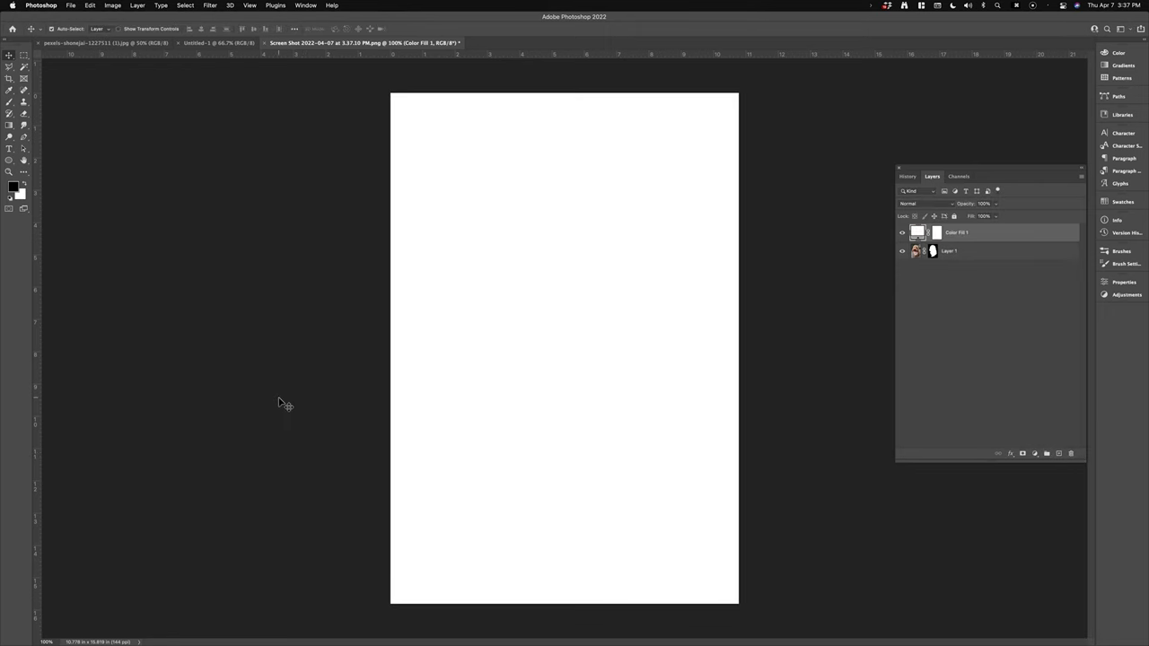
key("super+bracketleft")
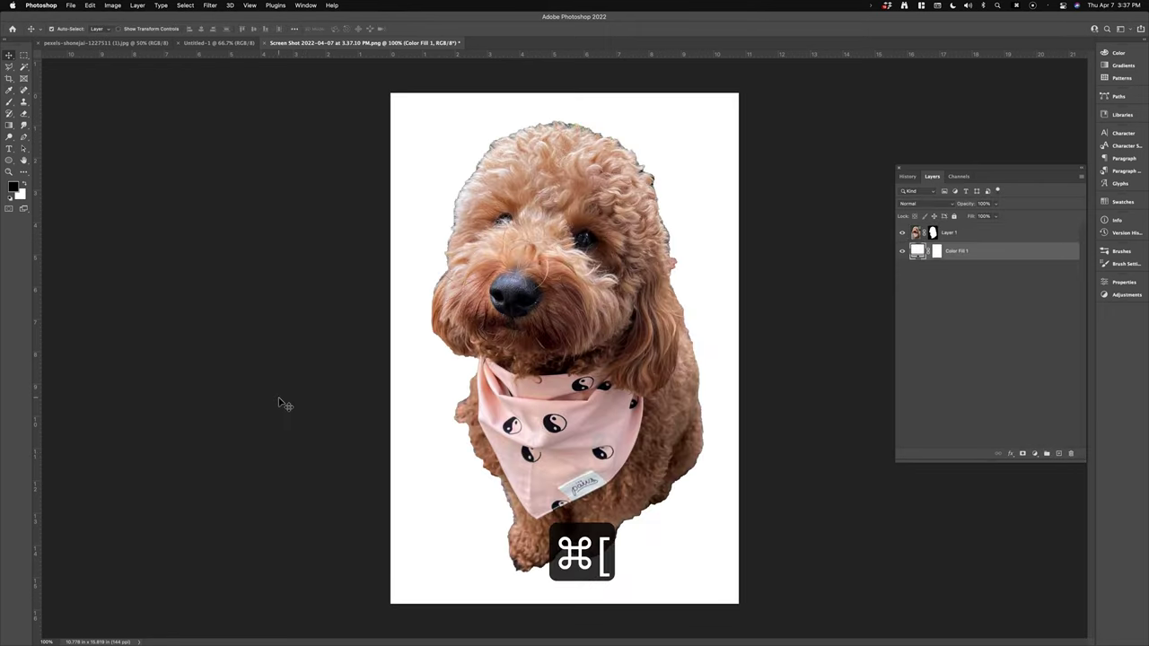
- Give Layer 1 a 15 px black Stroke layer style centred on the dog's edge
double_click(994, 237)
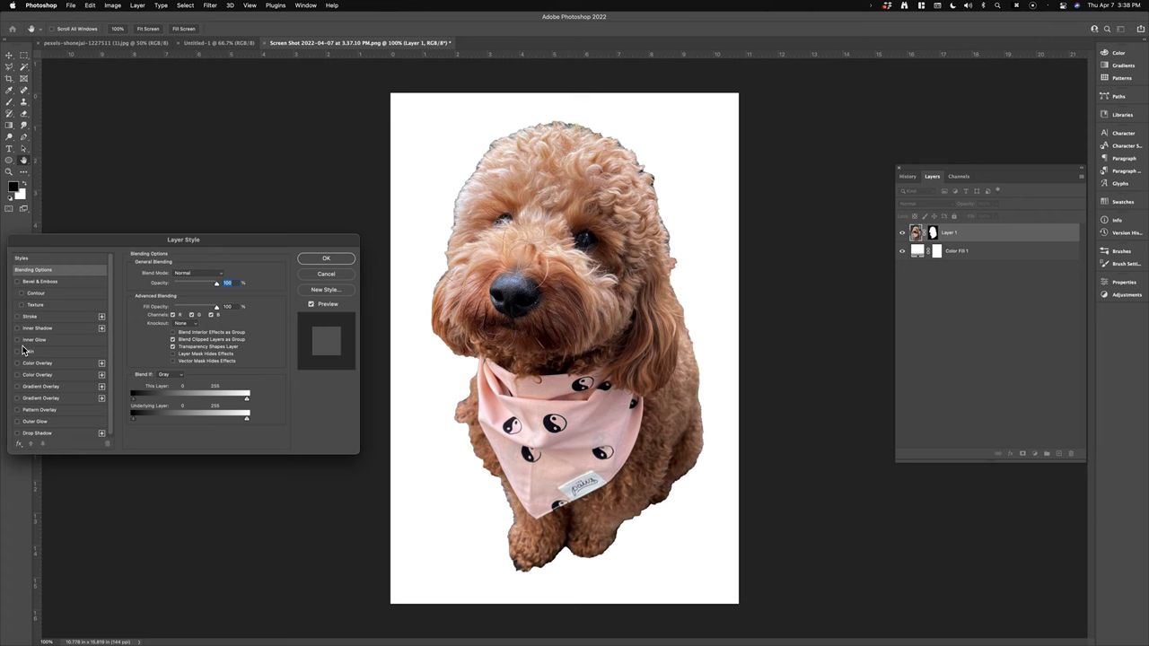
left_click(17, 316)
left_click(39, 319)
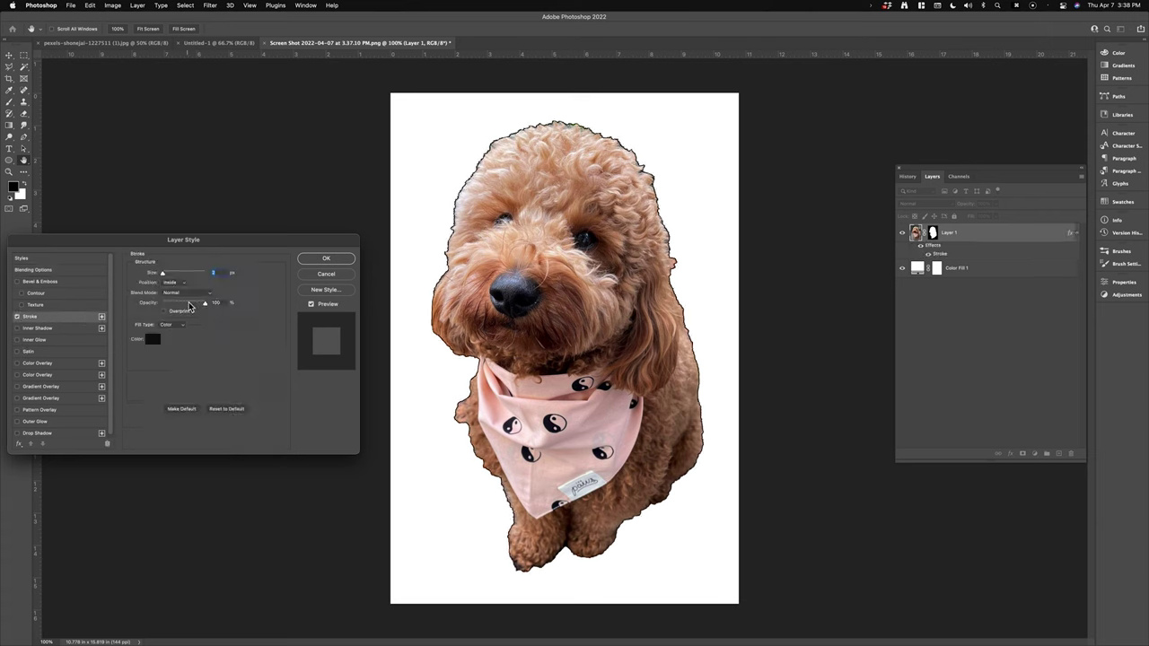
left_click(175, 284)
left_click(177, 292)
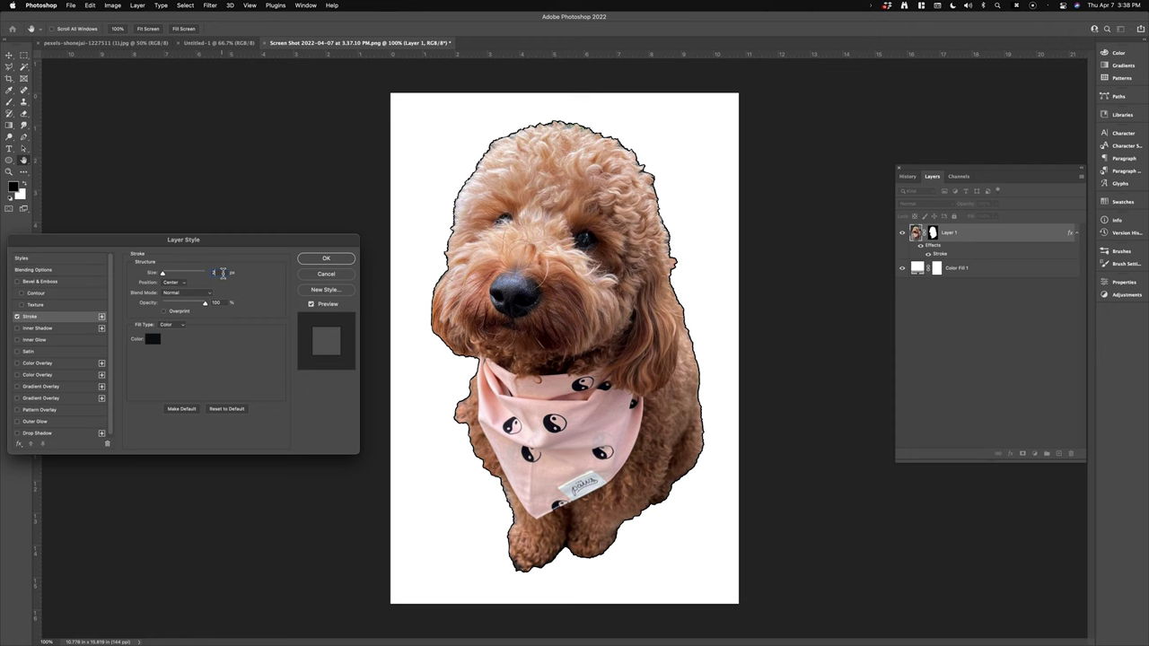
key("Up")
key("shift+Up")
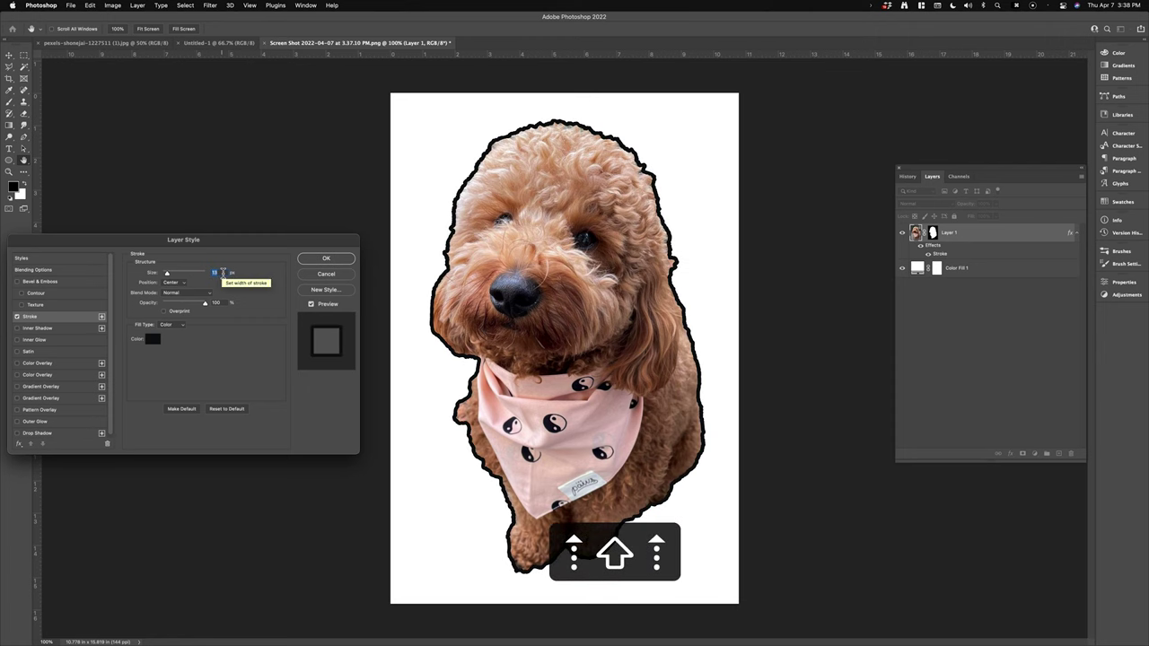
left_click(328, 260)
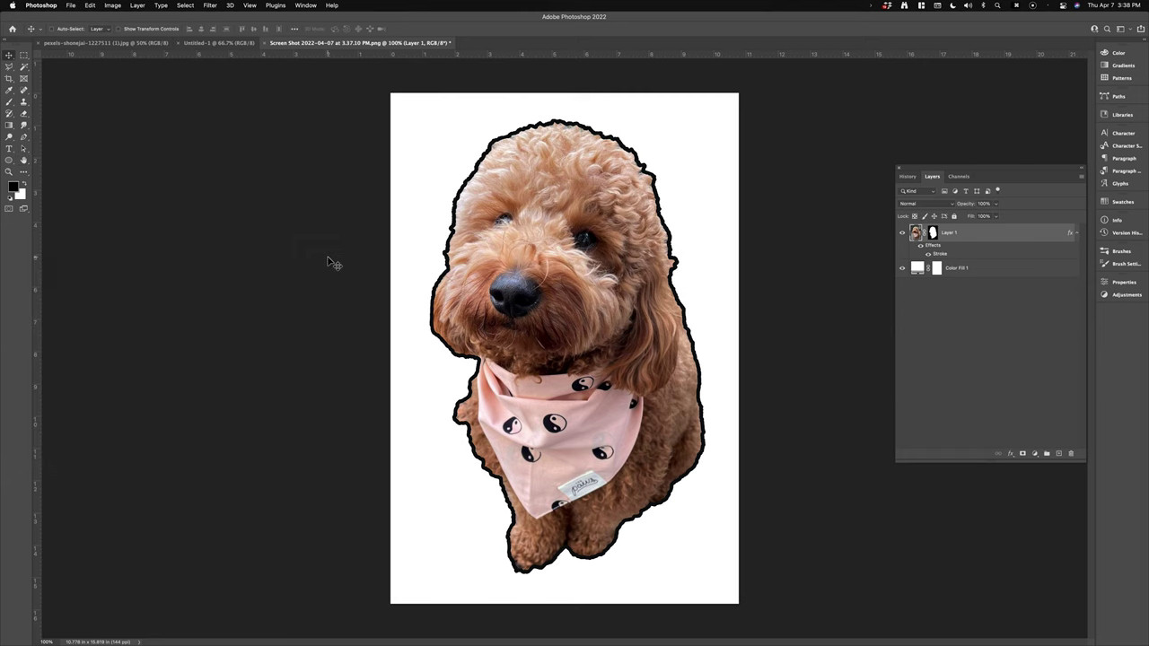
- Convert the dog and white fill layers into a single smart object
left_click(977, 269, "shift")
right_click(977, 269)
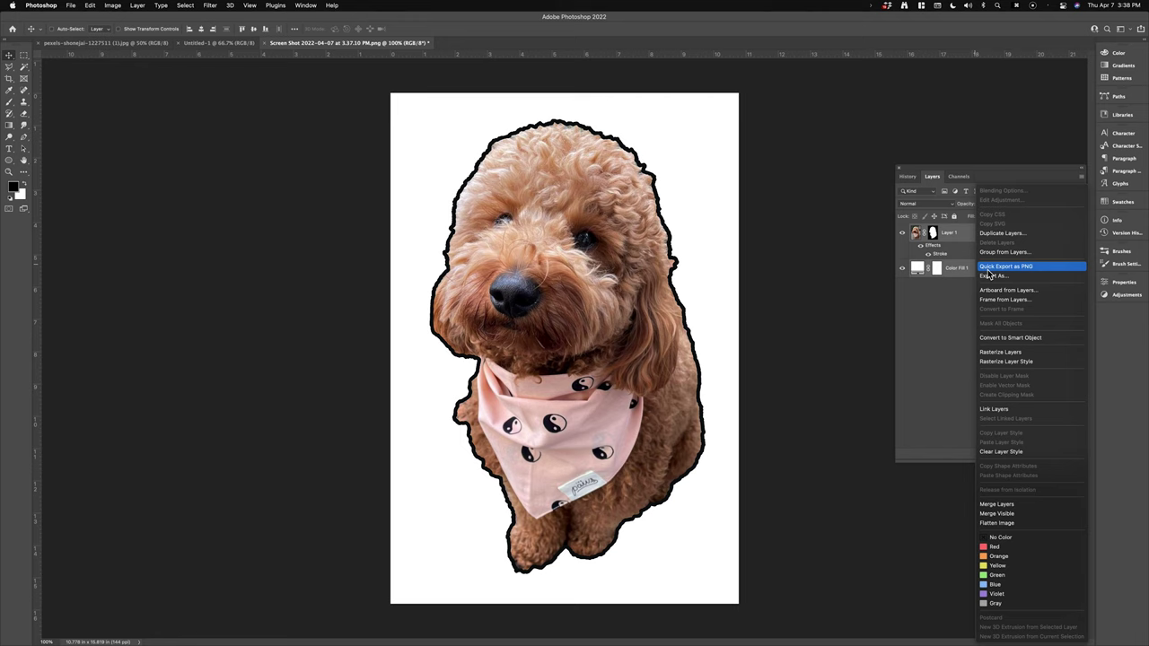
left_click(1020, 338)
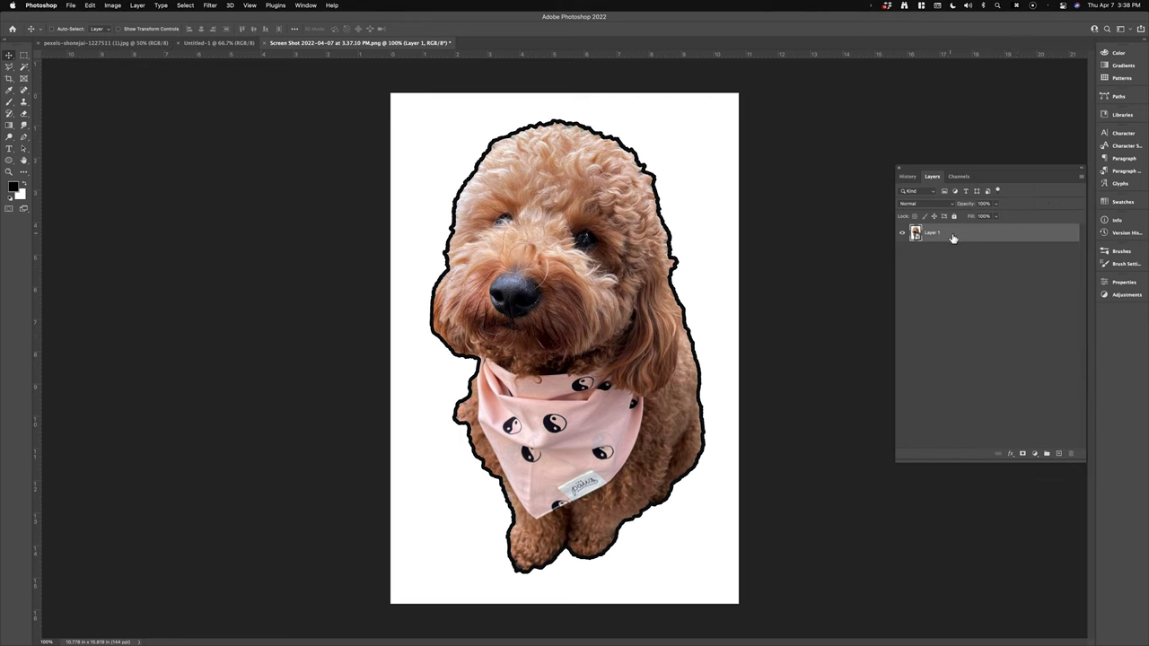
- Copy the smart object into Untitled-1 and enlarge it on the square canvas
left_click_drag(943, 238, 590, 339)
key("super+t")
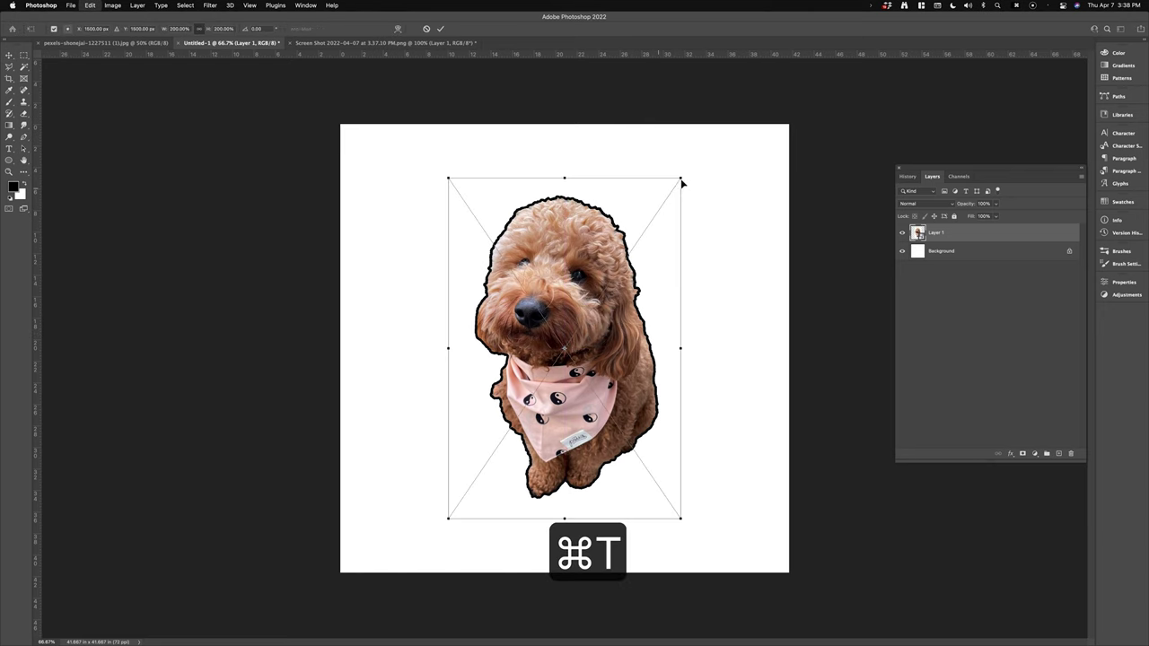
left_click_drag(692, 171, 712, 145)
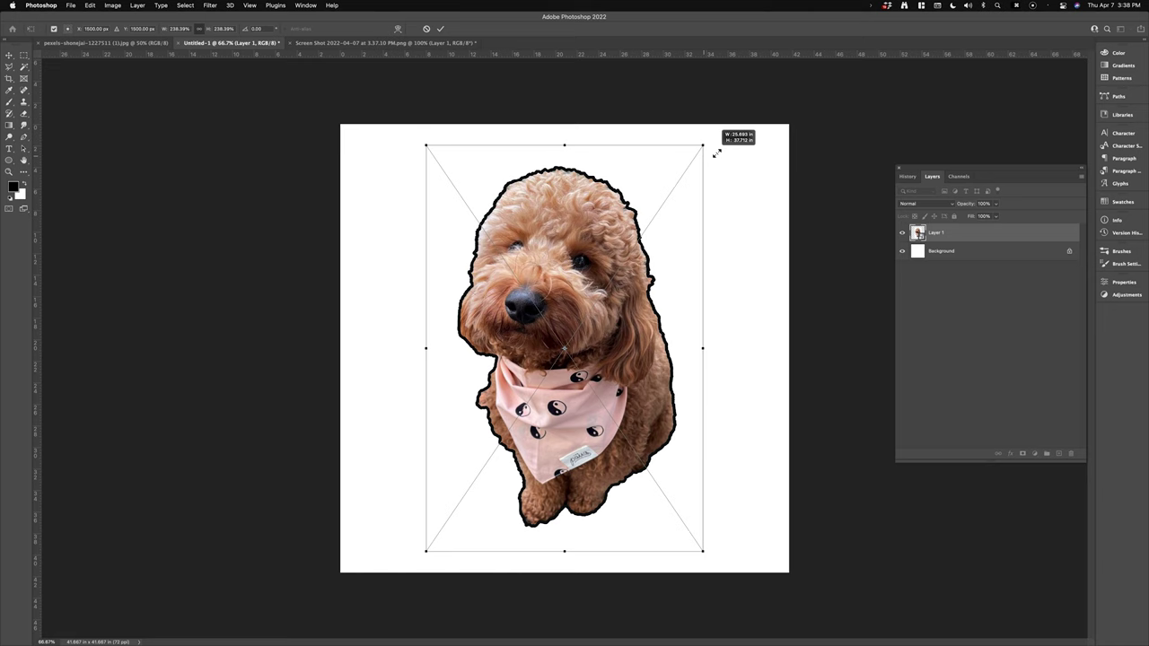
- Commit the dog's size, then in Camera Raw set Clarity +100, Exposure +2.10, Contrast +100
key("Return")
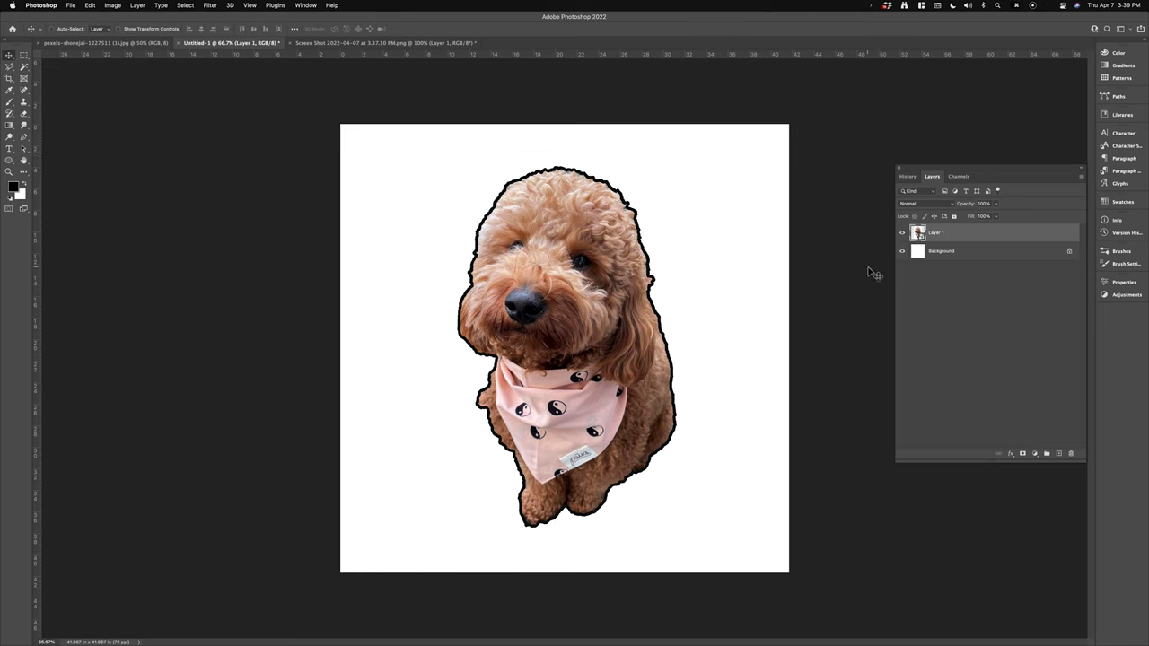
left_click(211, 5)
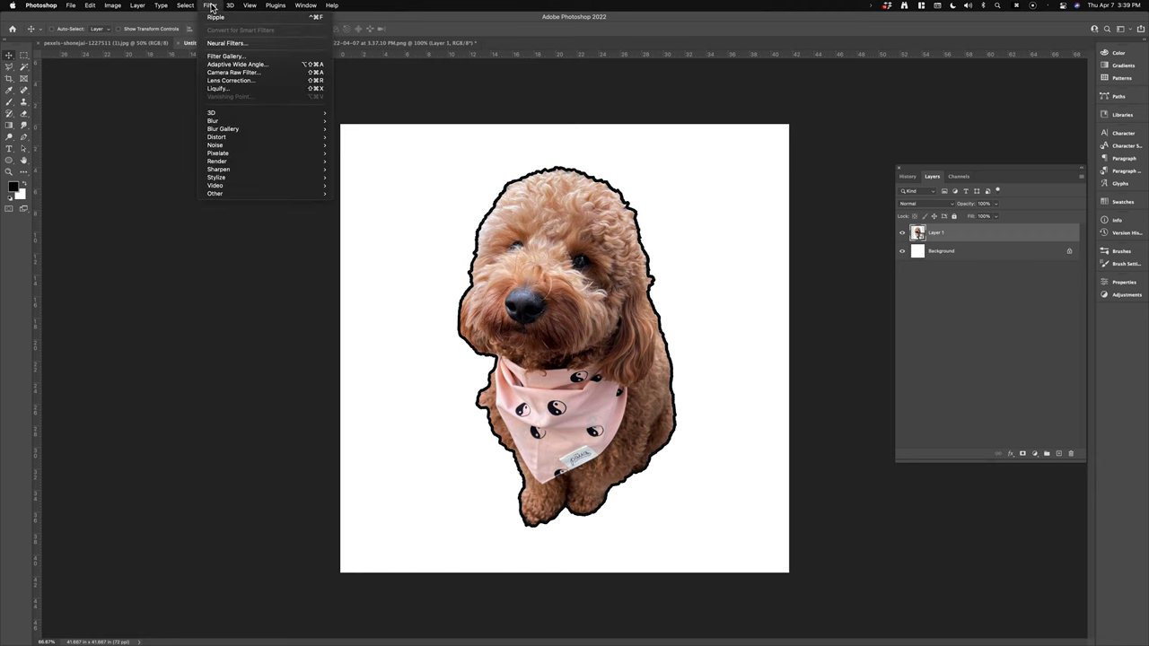
left_click(239, 72)
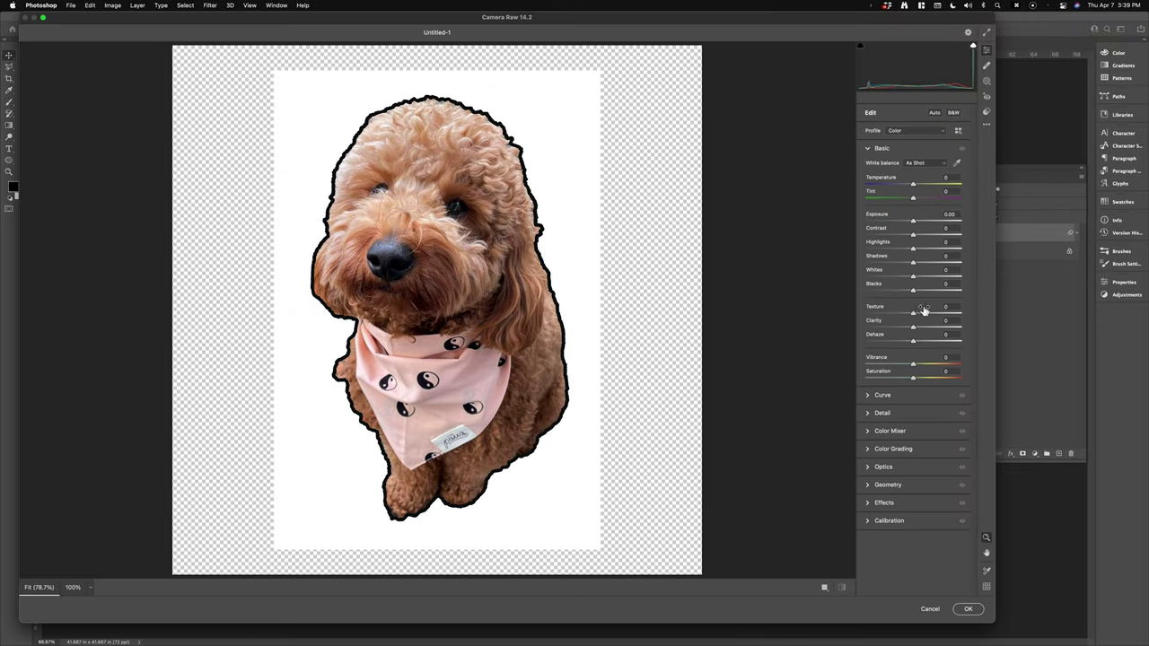
left_click_drag(912, 327, 982, 333)
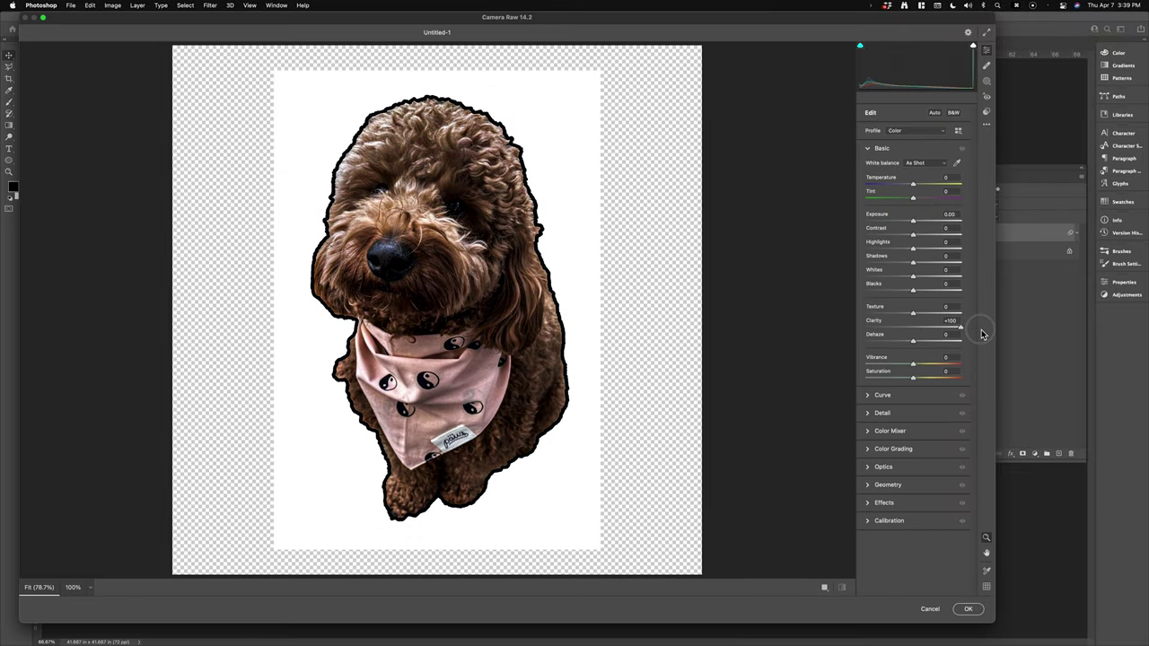
left_click_drag(913, 223, 936, 228)
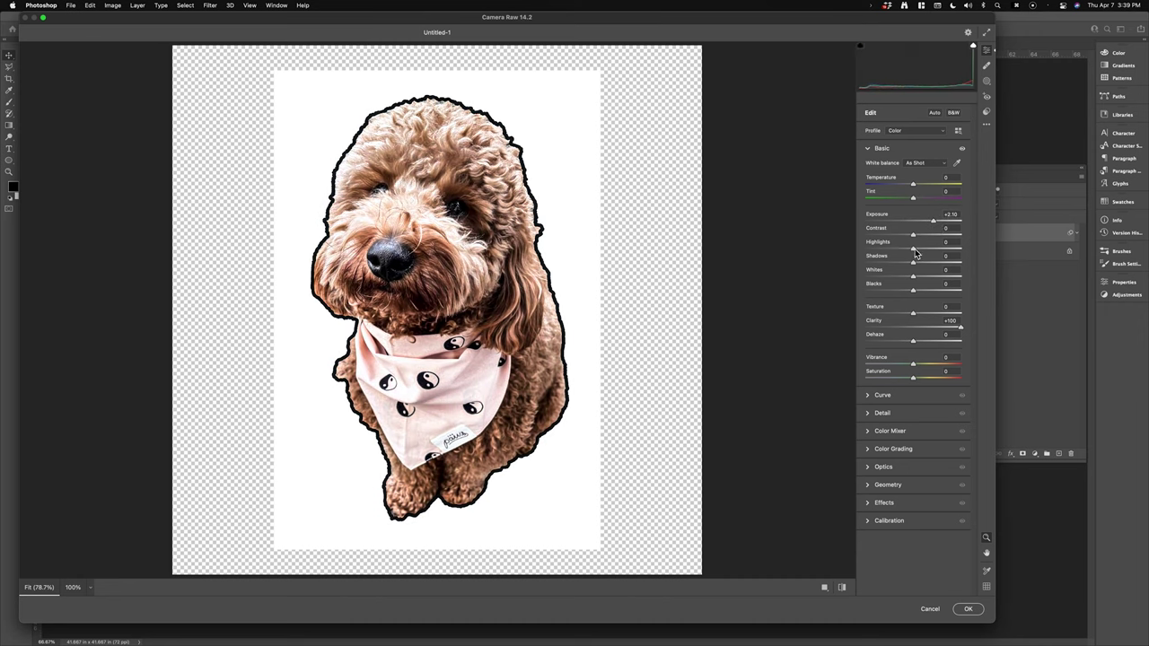
left_click_drag(914, 240, 986, 240)
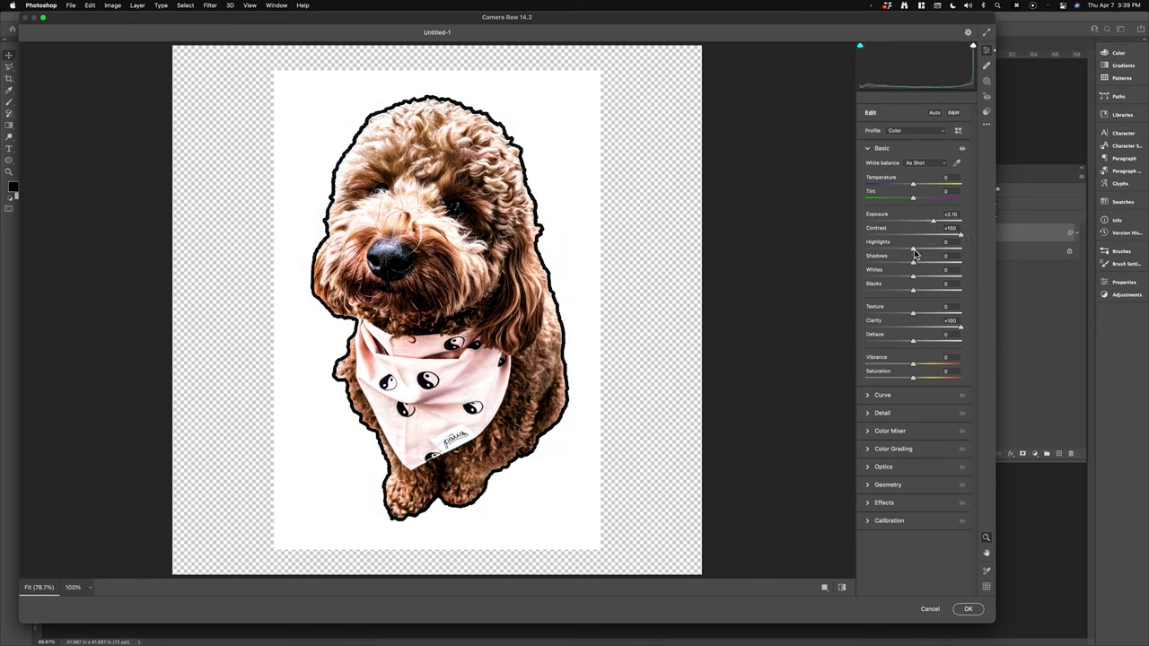
- Set Highlights -100, Whites -100 and Saturation -100, then apply the Camera Raw filter
left_click_drag(914, 251, 987, 265)
left_click_drag(913, 277, 982, 290)
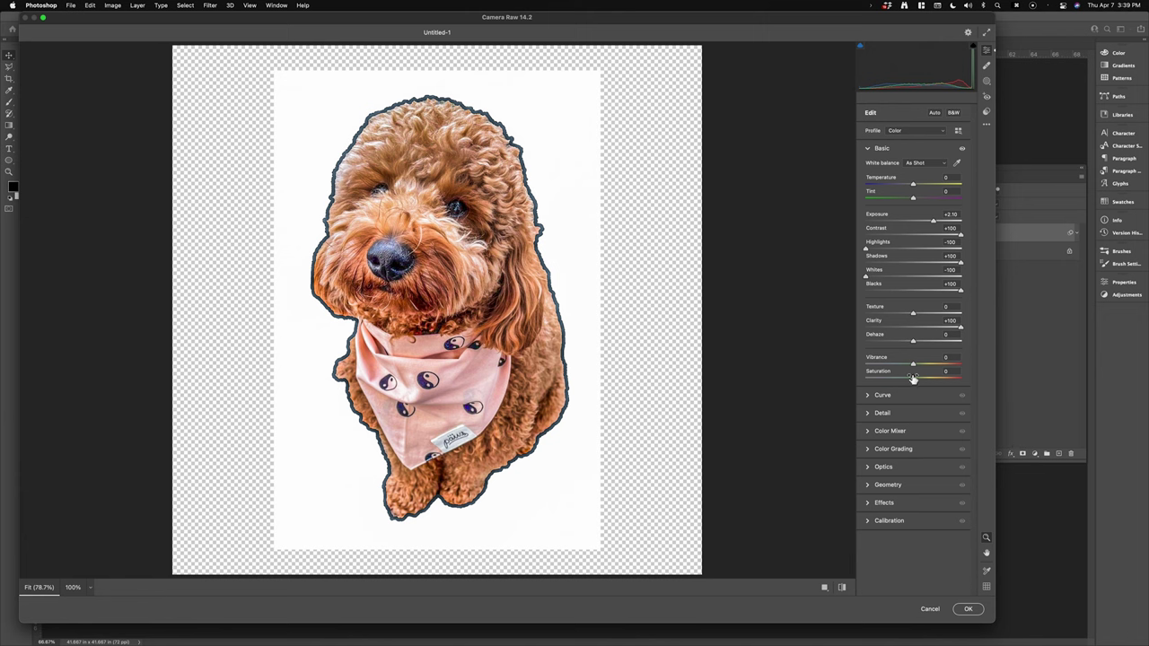
left_click_drag(914, 382, 820, 375)
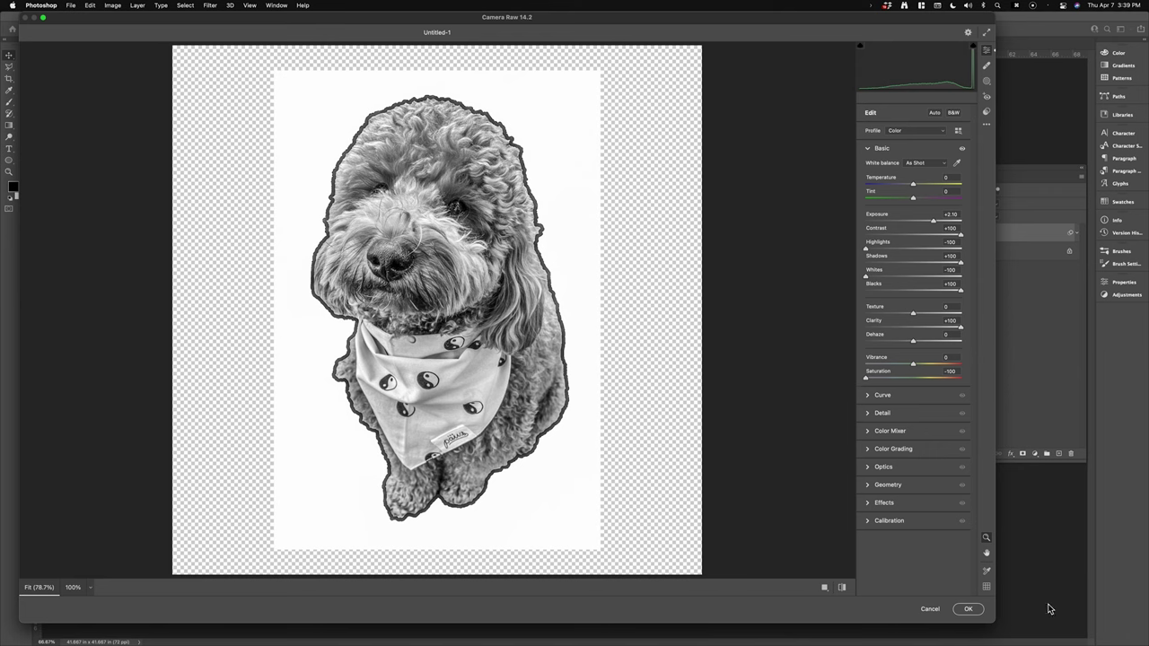
left_click(963, 610)
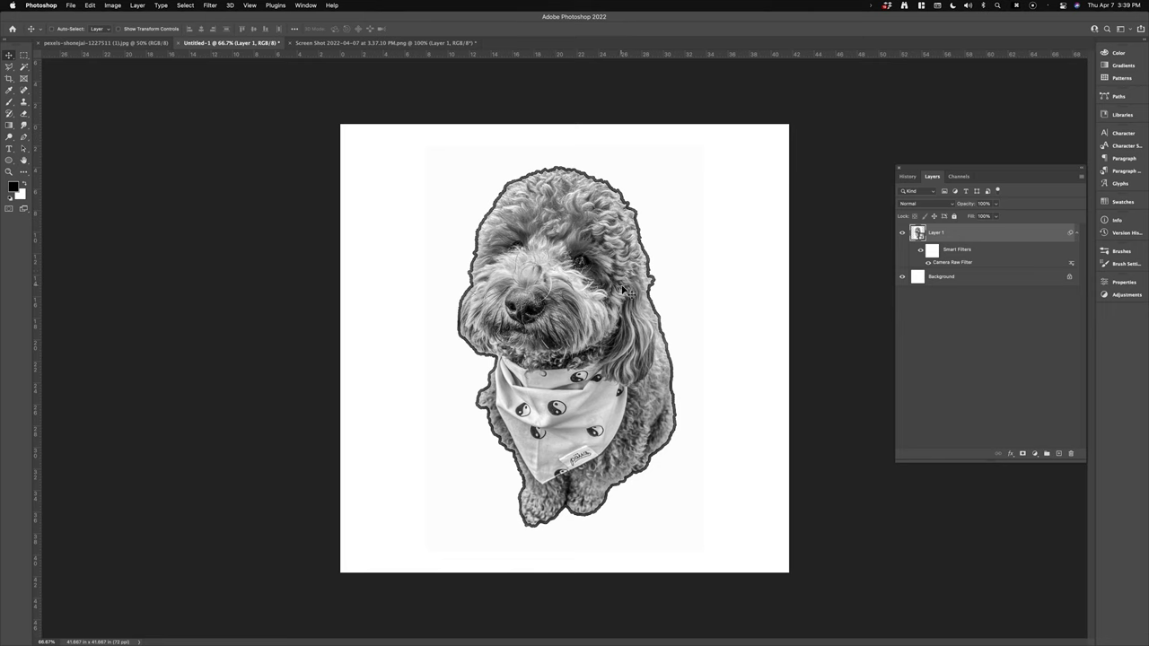
- Apply Surface Blur to the dog, tuning Radius to 30 px and Threshold to 42 levels
left_click(211, 6)
mouse_move(230, 121)
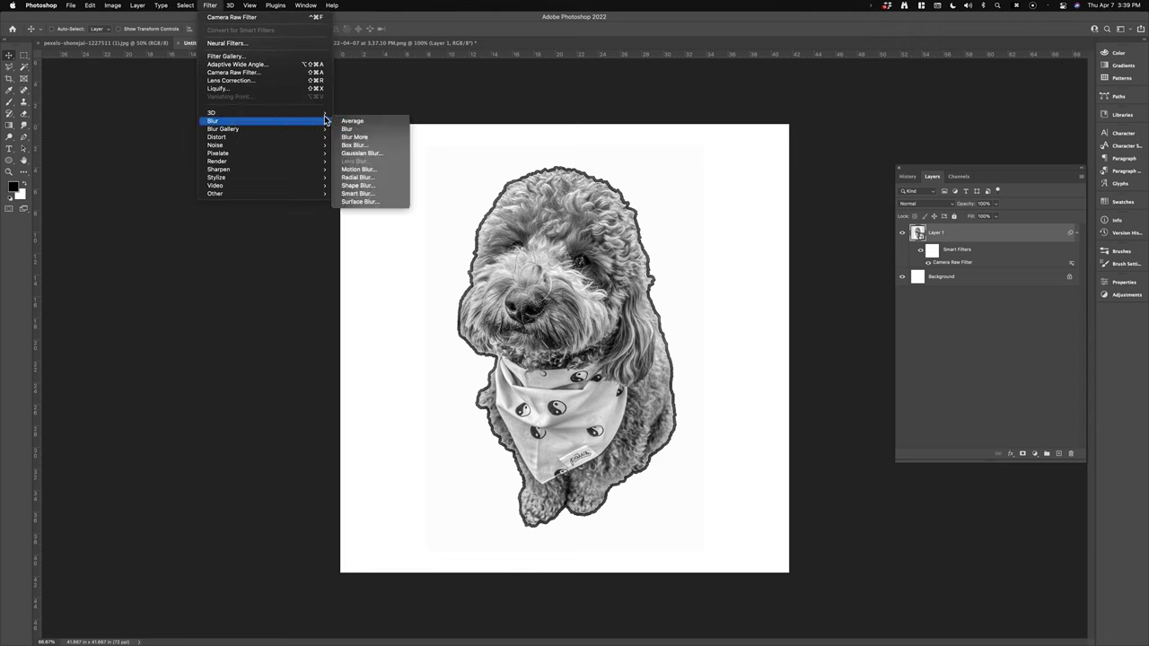
left_click(368, 202)
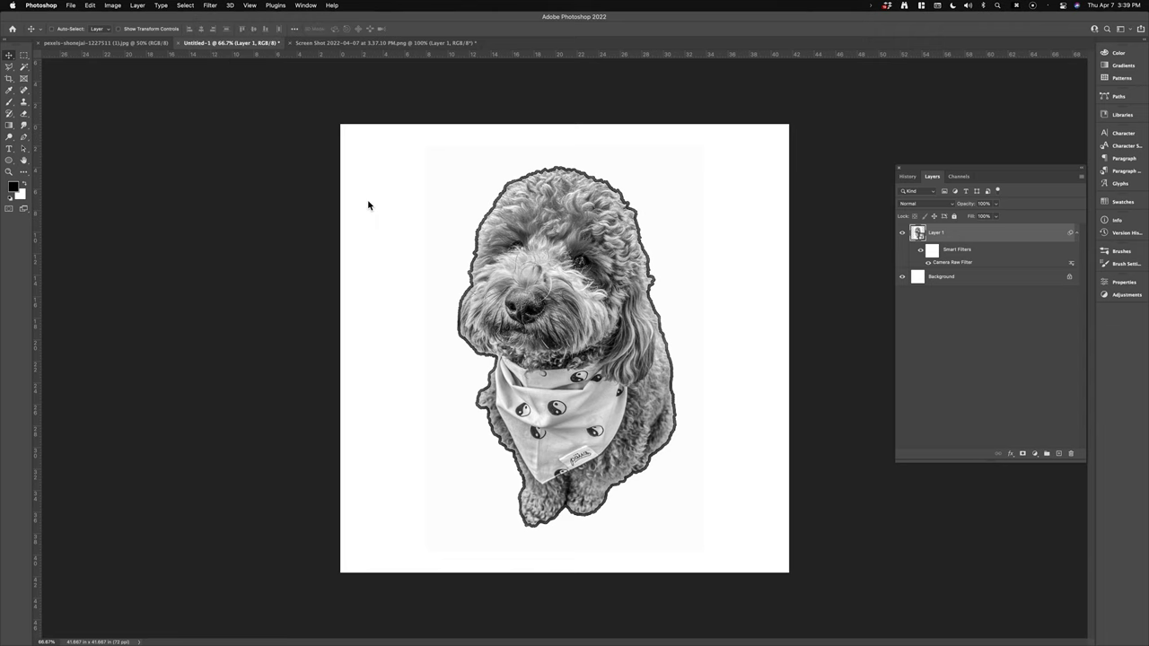
left_click_drag(545, 168, 731, 175)
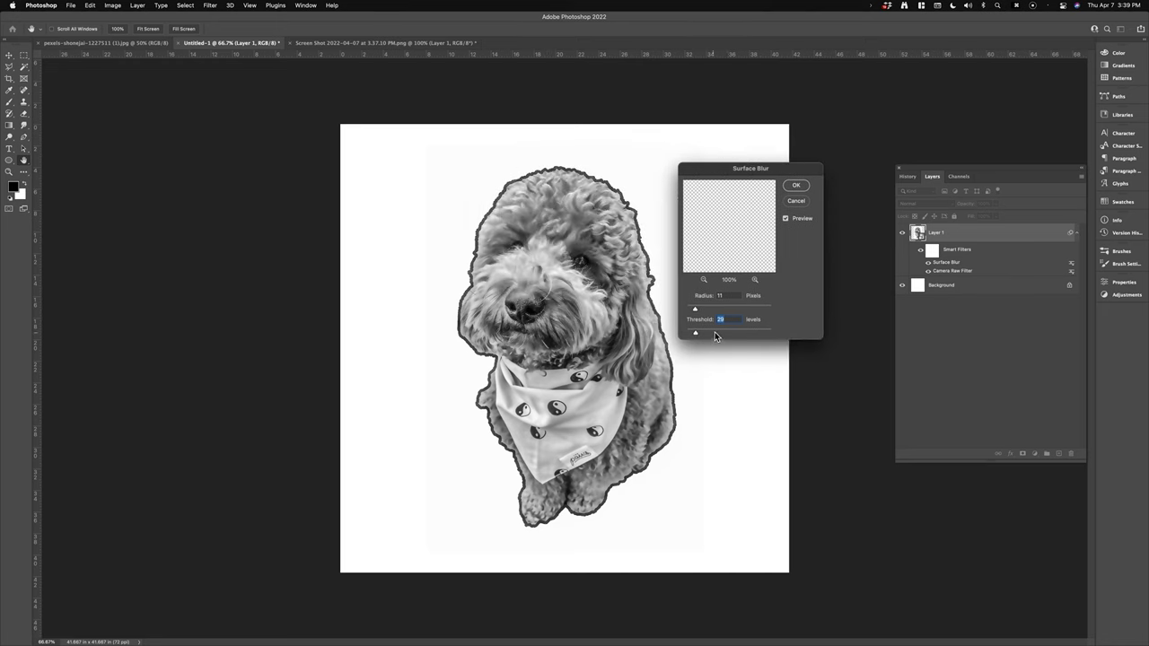
left_click_drag(716, 332, 695, 311)
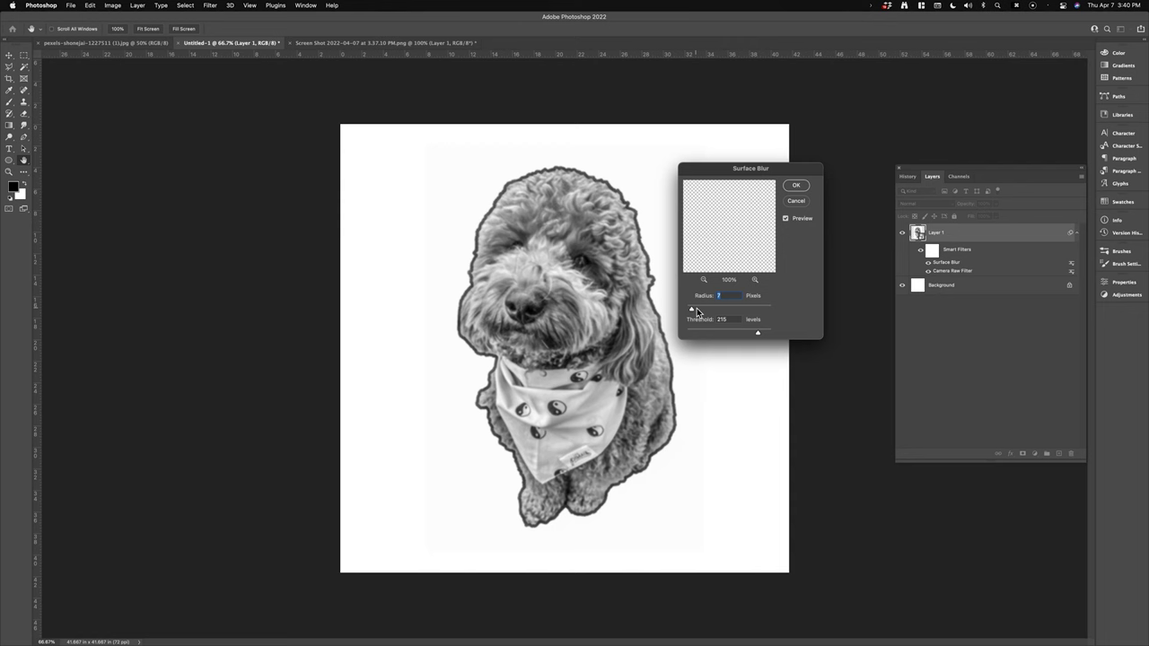
left_click(696, 330)
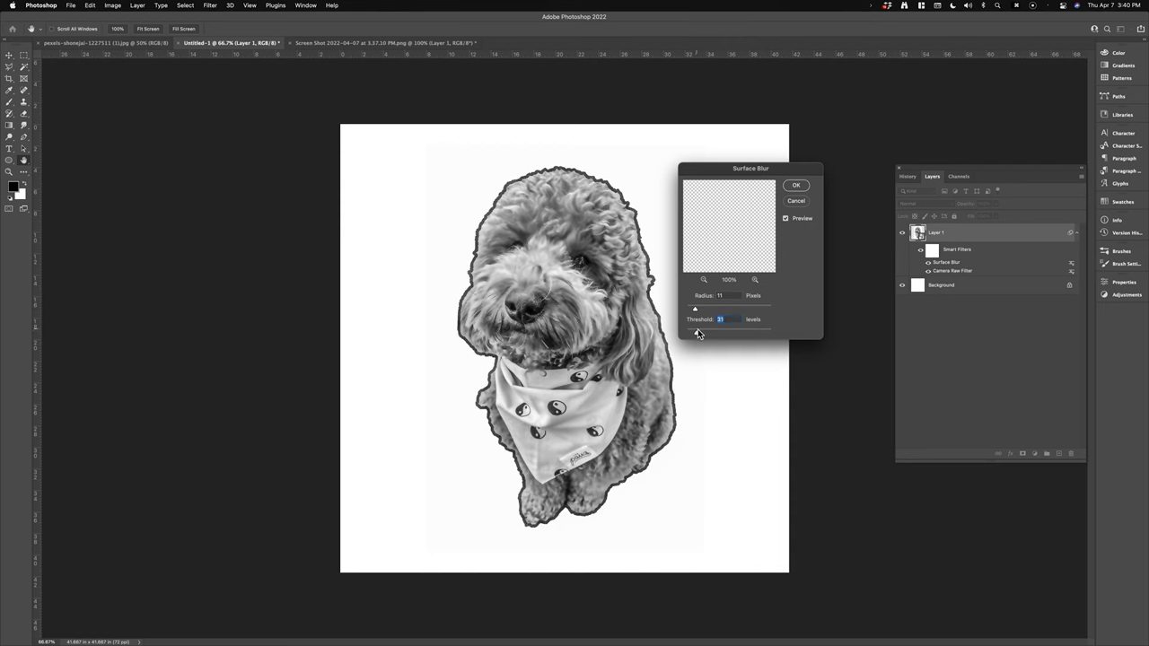
left_click_drag(694, 310, 703, 312)
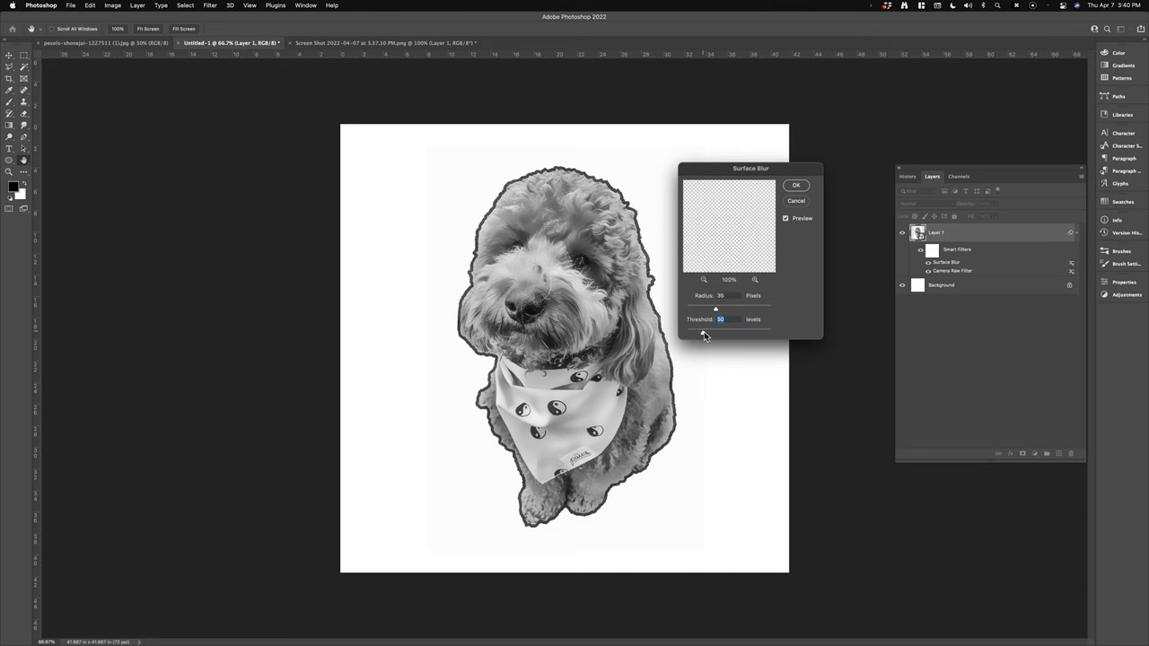
left_click_drag(704, 336, 702, 336)
left_click_drag(713, 308, 712, 311)
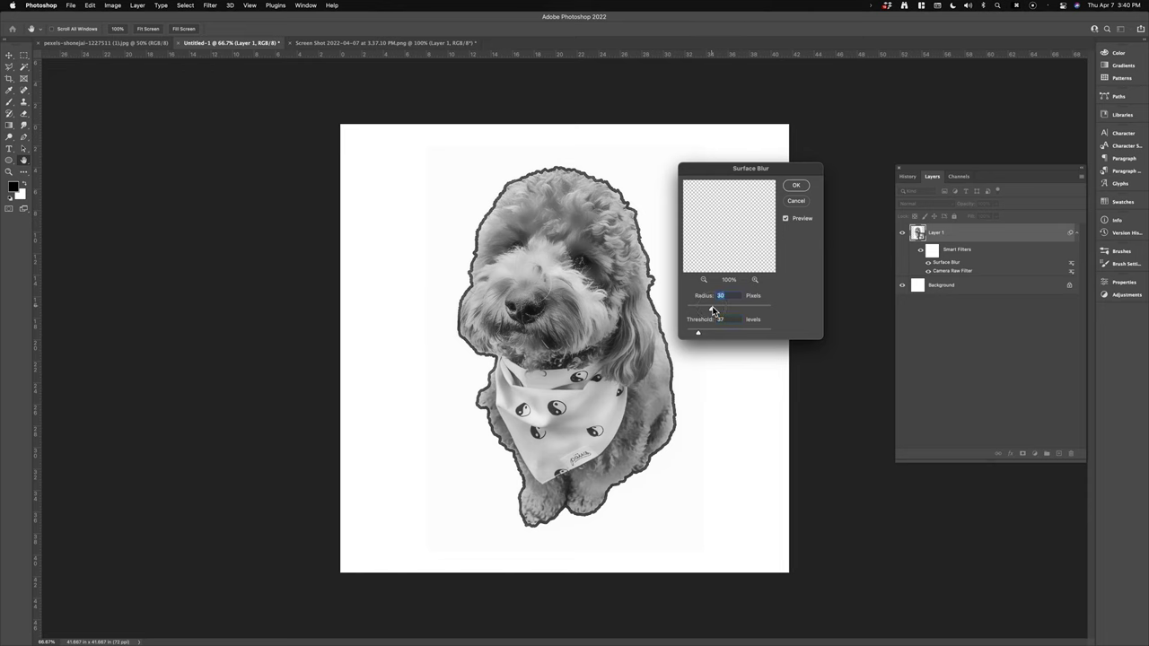
left_click(799, 186)
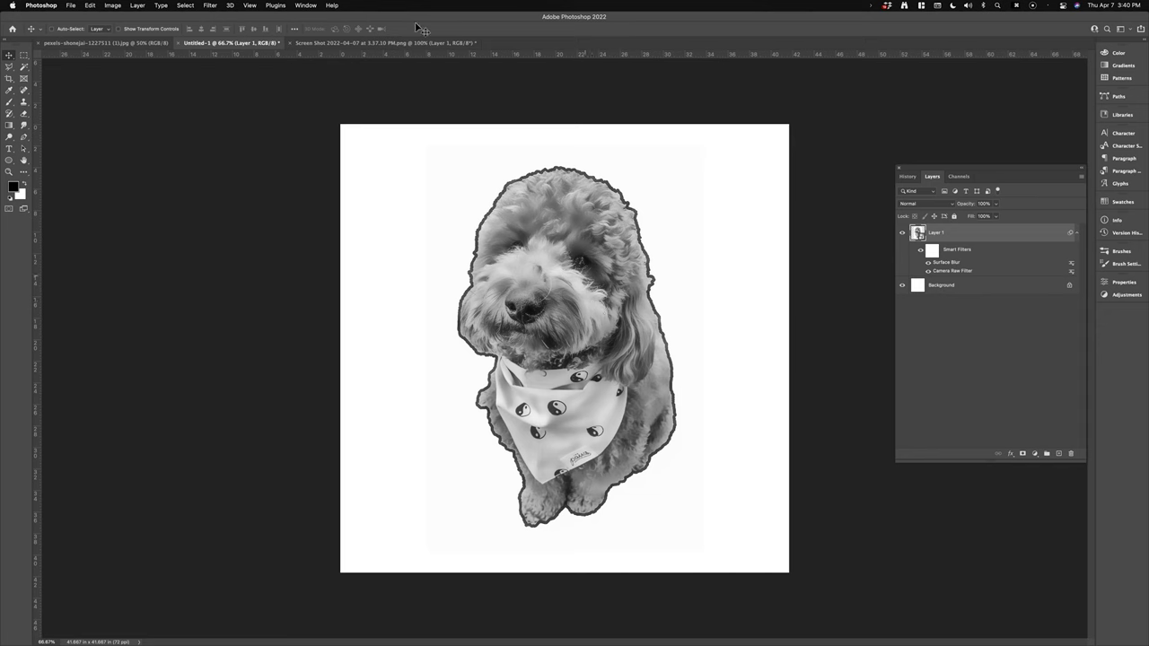
- Apply Camera Raw with Exposure +3.10, Contrast/Highlights/Whites +100, Blacks -100, Texture/Clarity +100, Dehaze +35
left_click(185, 5)
mouse_move(213, 5)
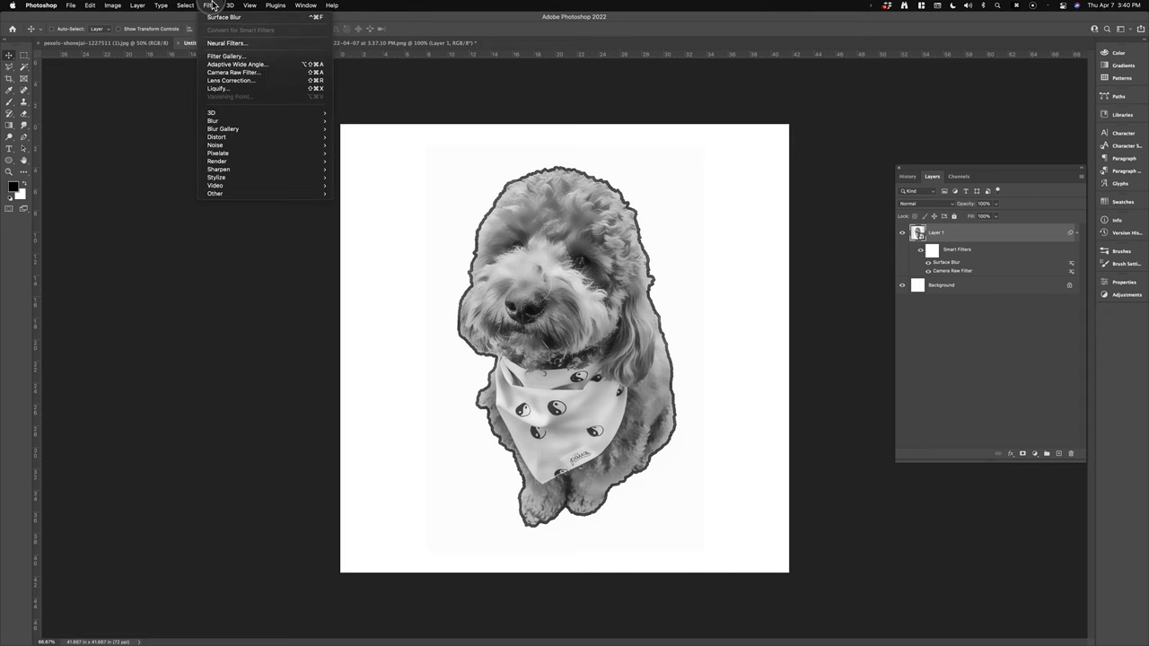
left_click(230, 73)
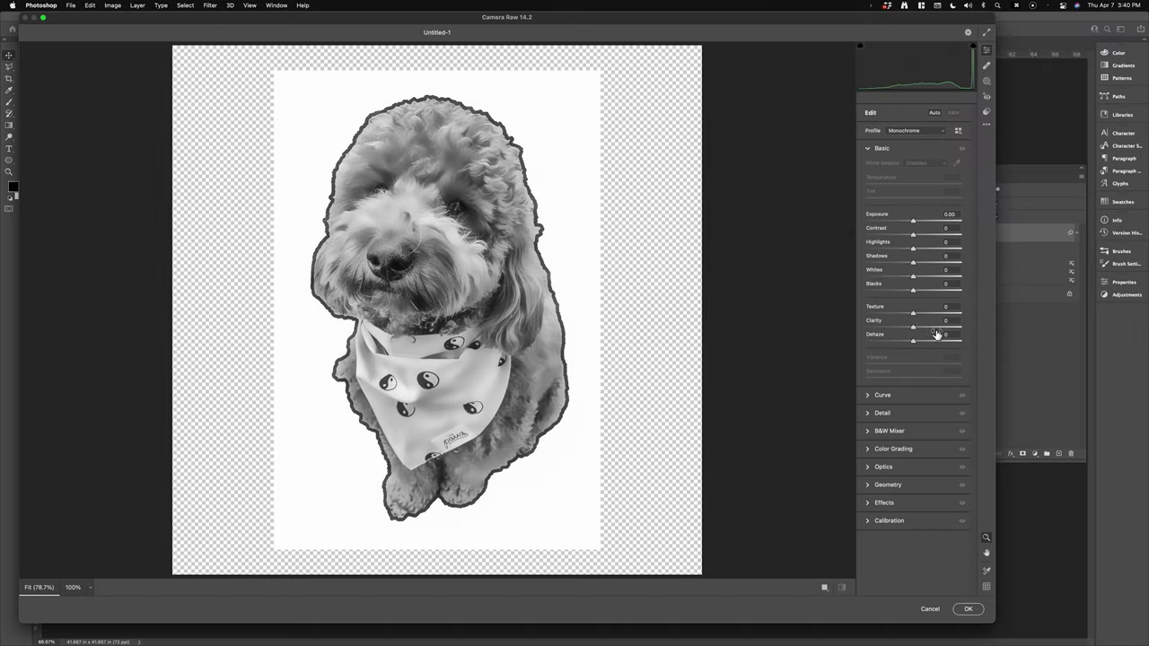
left_click_drag(915, 327, 974, 332)
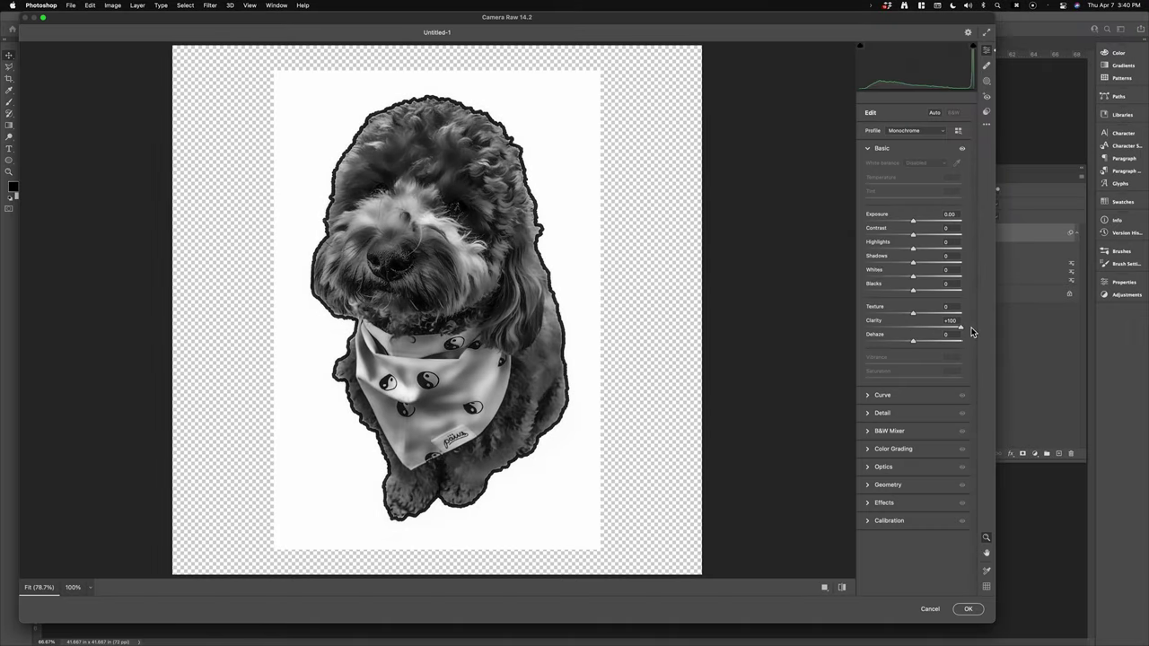
left_click_drag(915, 225, 945, 227)
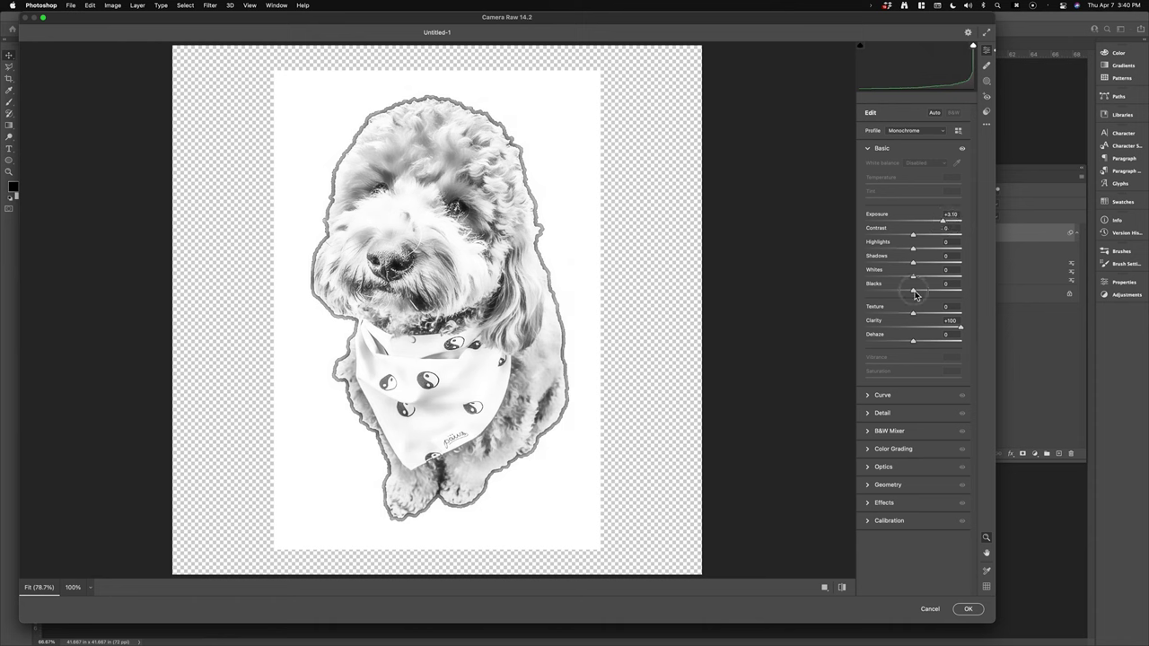
left_click_drag(914, 295, 1011, 254)
left_click_drag(912, 235, 993, 240)
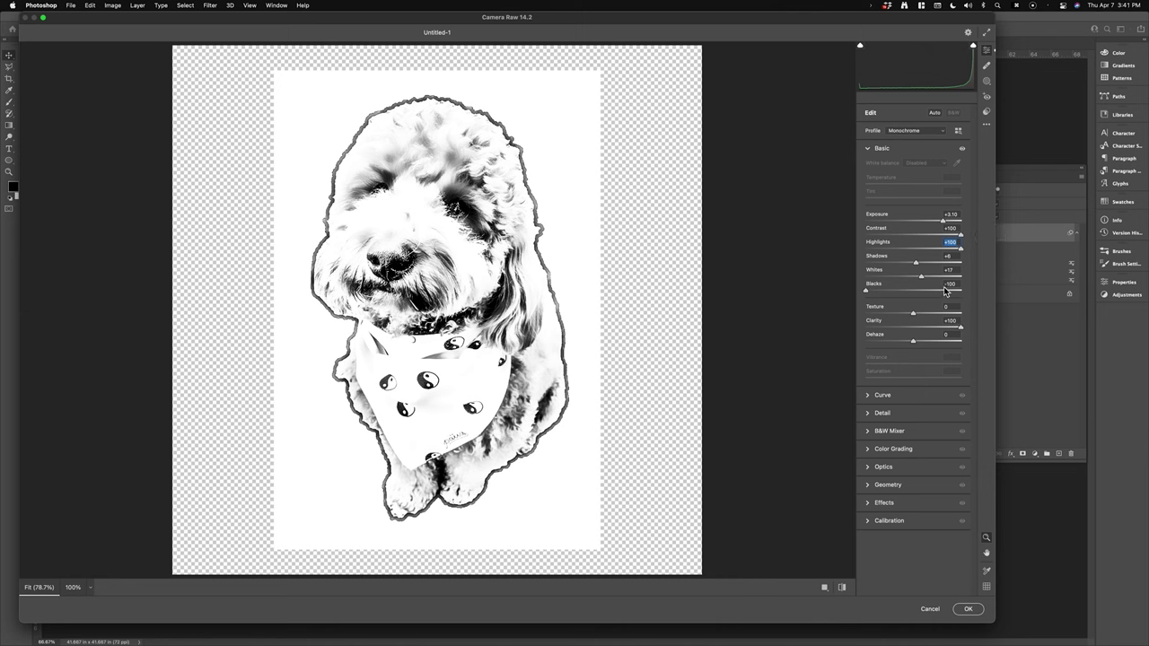
left_click_drag(922, 276, 977, 281)
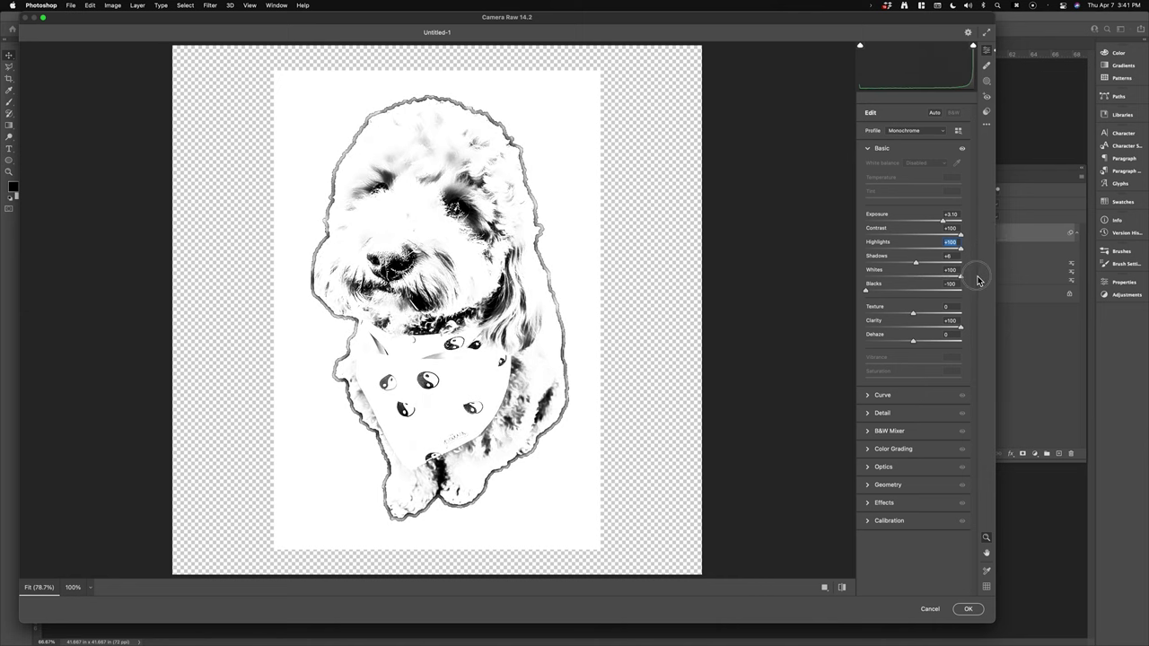
left_click_drag(913, 313, 1005, 319)
mouse_move(913, 343)
left_mouse_down()
mouse_move(898, 344)
mouse_move(930, 346)
left_mouse_up()
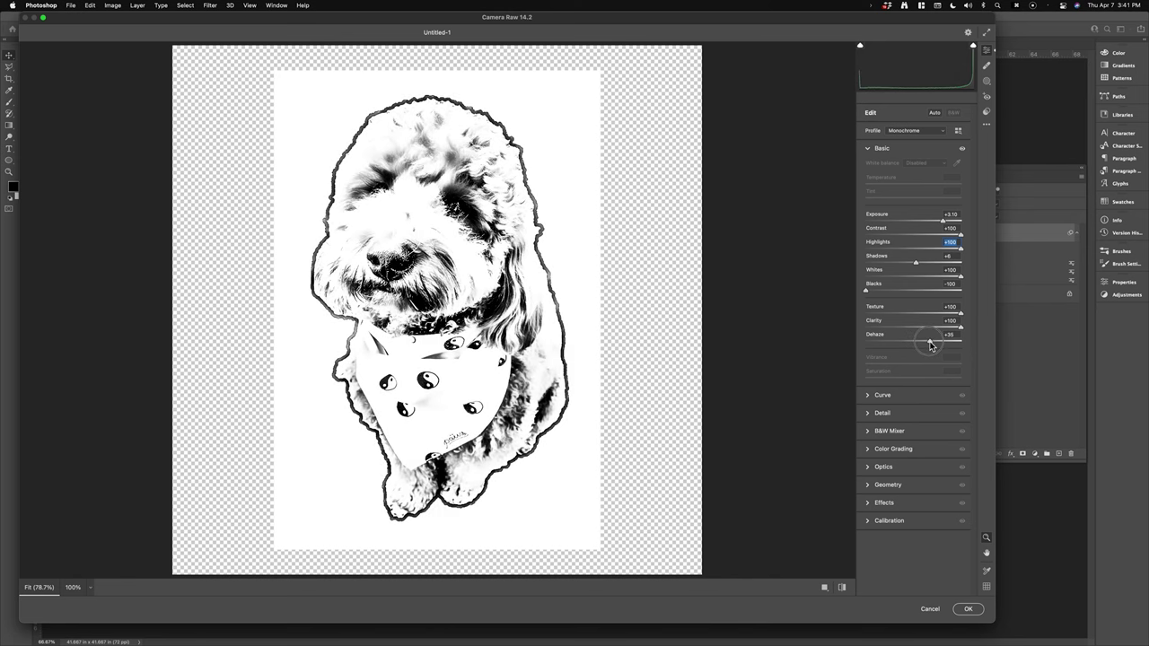
left_click(969, 609)
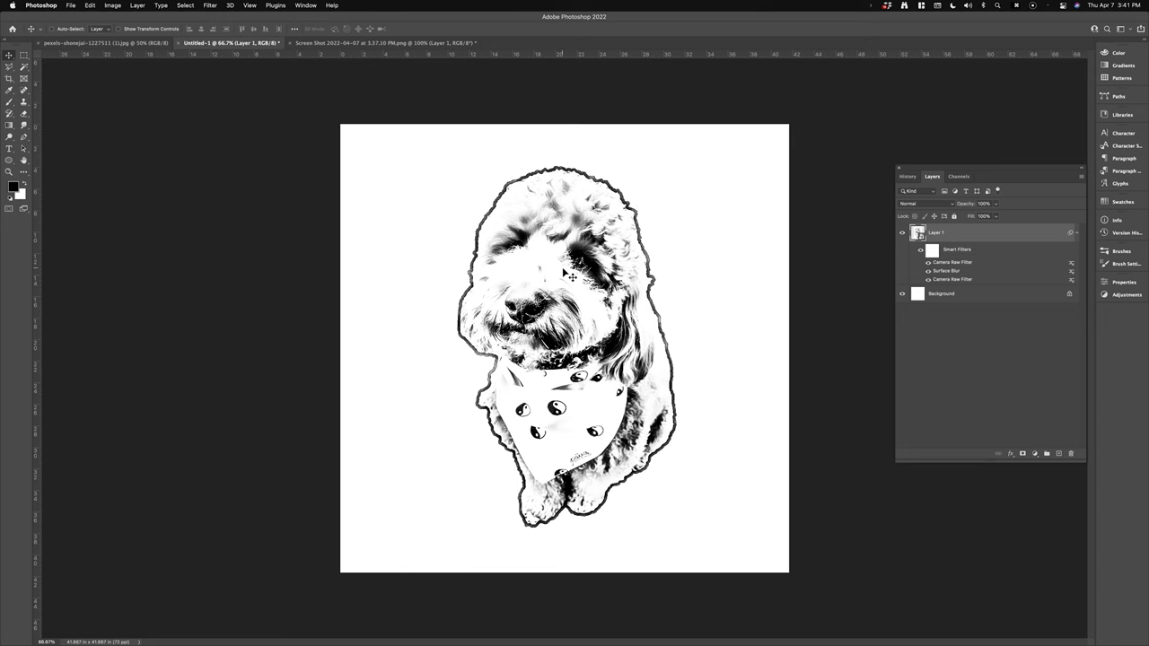
- Start an Oil Paint filter, adjusting cleanliness, brush scale, bristle detail and shine
left_click(211, 6)
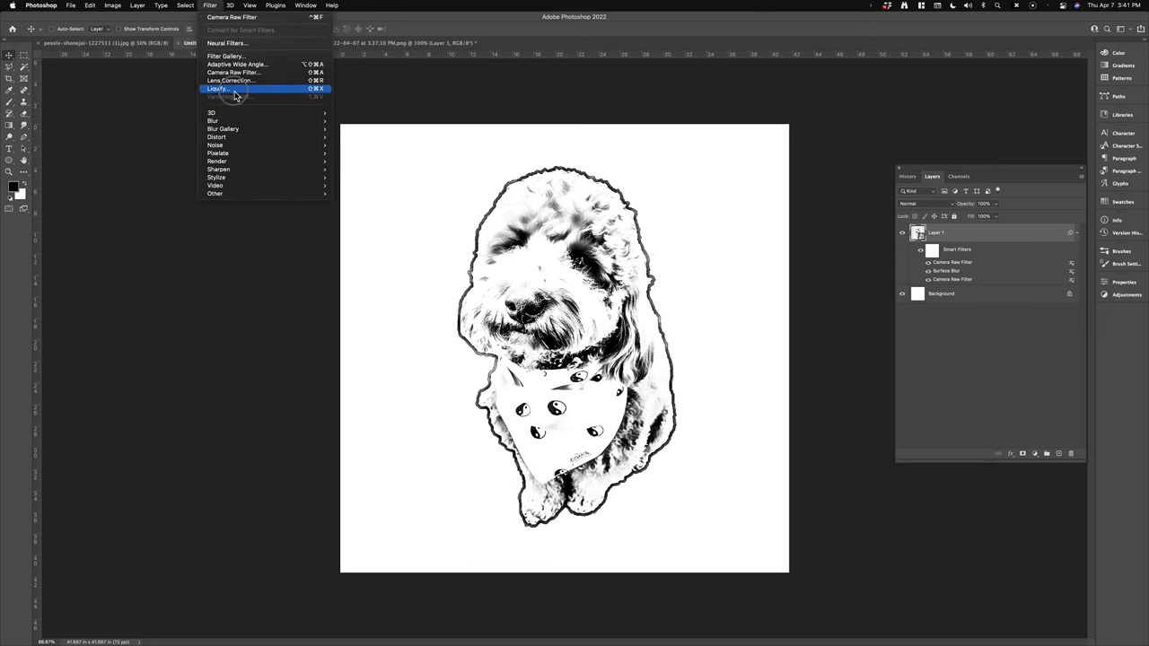
mouse_move(246, 178)
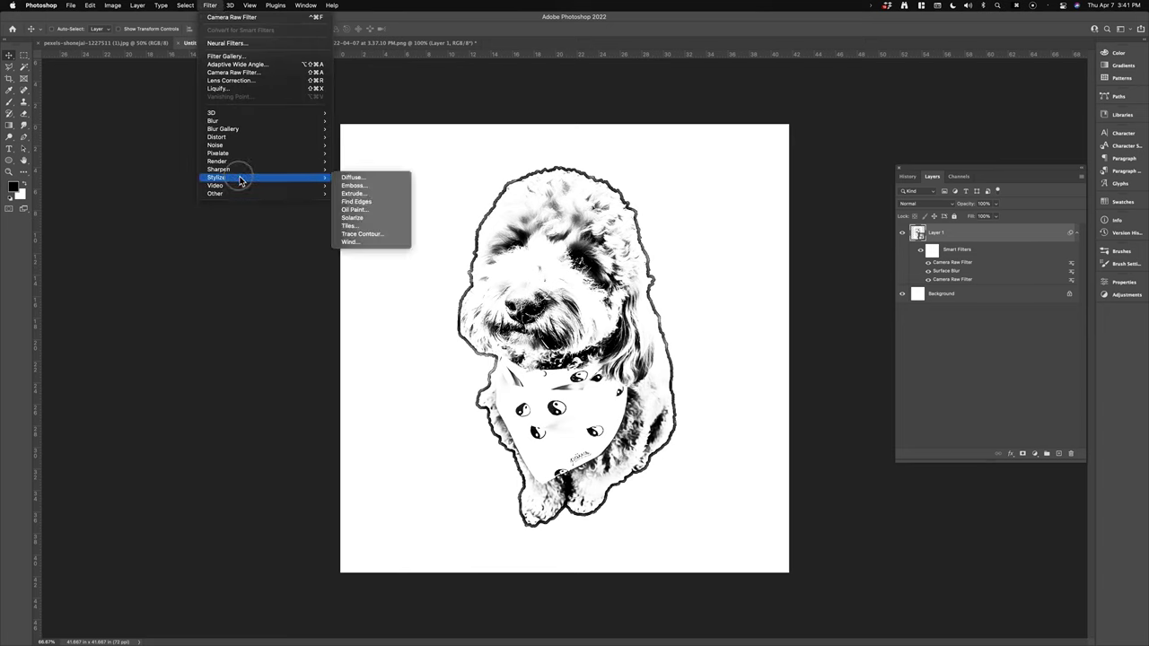
left_click(352, 210)
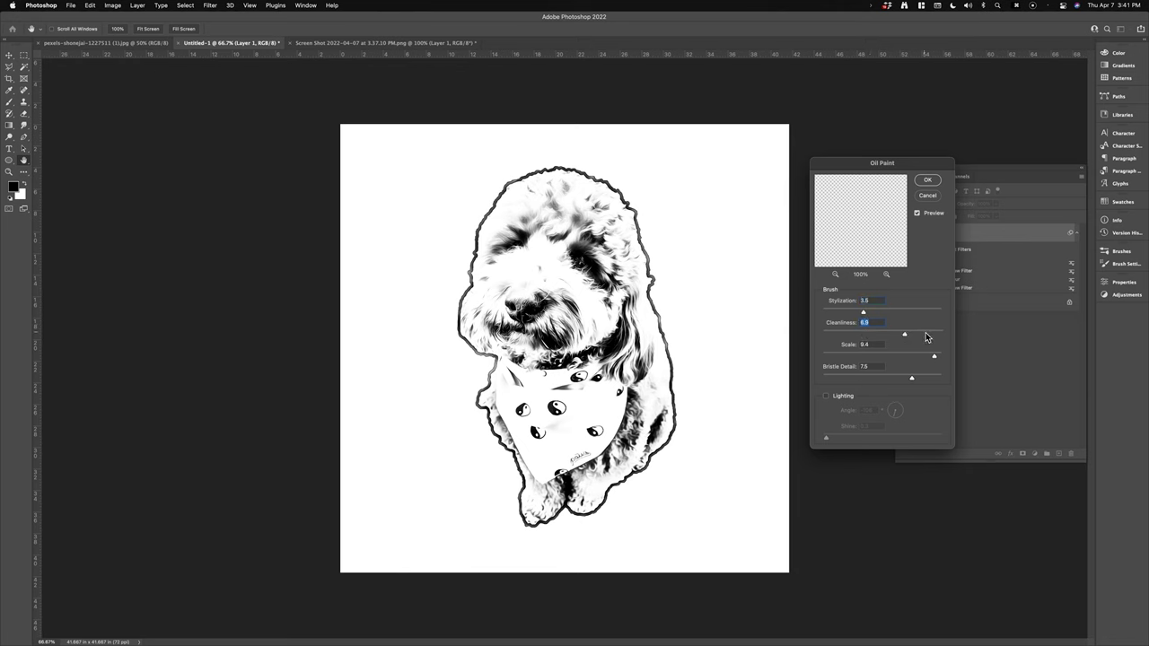
left_click_drag(863, 336, 885, 314)
left_click_drag(933, 356, 938, 357)
left_click_drag(830, 377, 826, 377)
left_click_drag(827, 438, 875, 438)
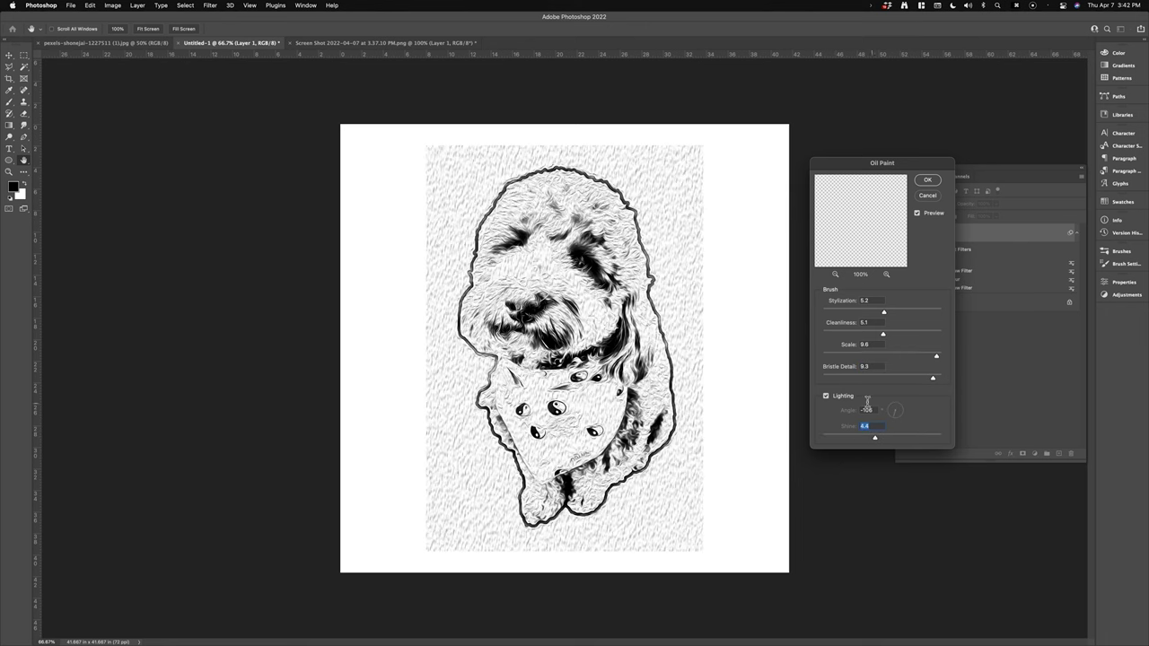
- Turn Lighting off, set scale 0.1 and bristle detail 0.0, and apply the Oil Paint filter
left_click(827, 398)
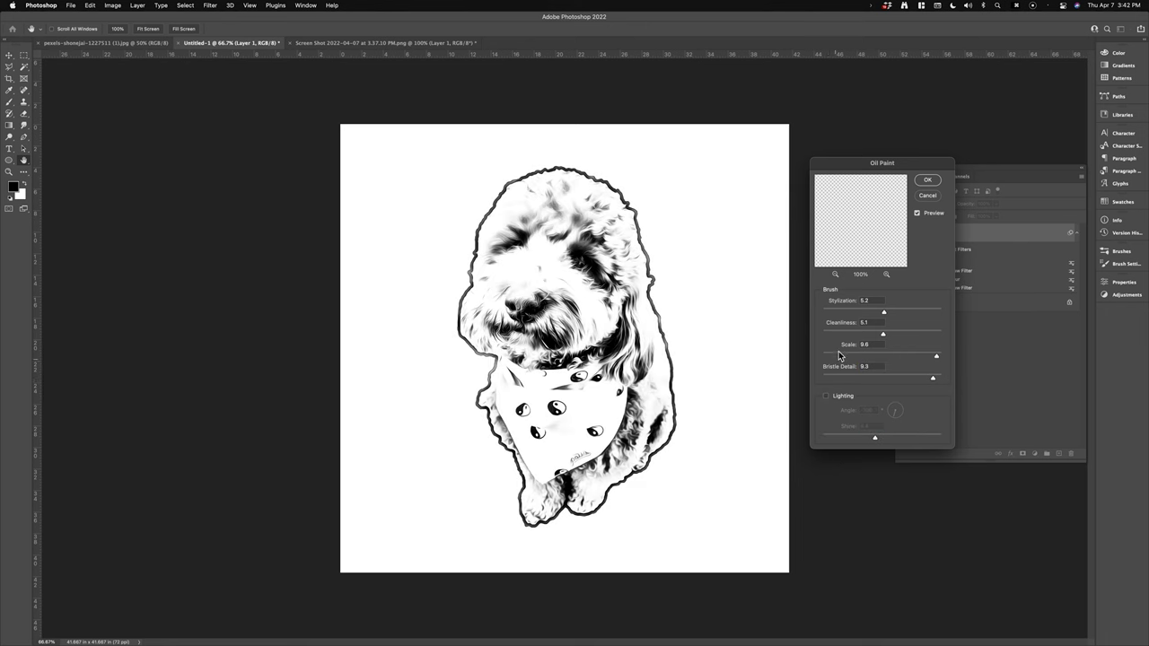
left_click(822, 356)
left_click(837, 378)
left_click_drag(844, 380, 820, 377)
left_click(885, 335)
left_click(931, 181)
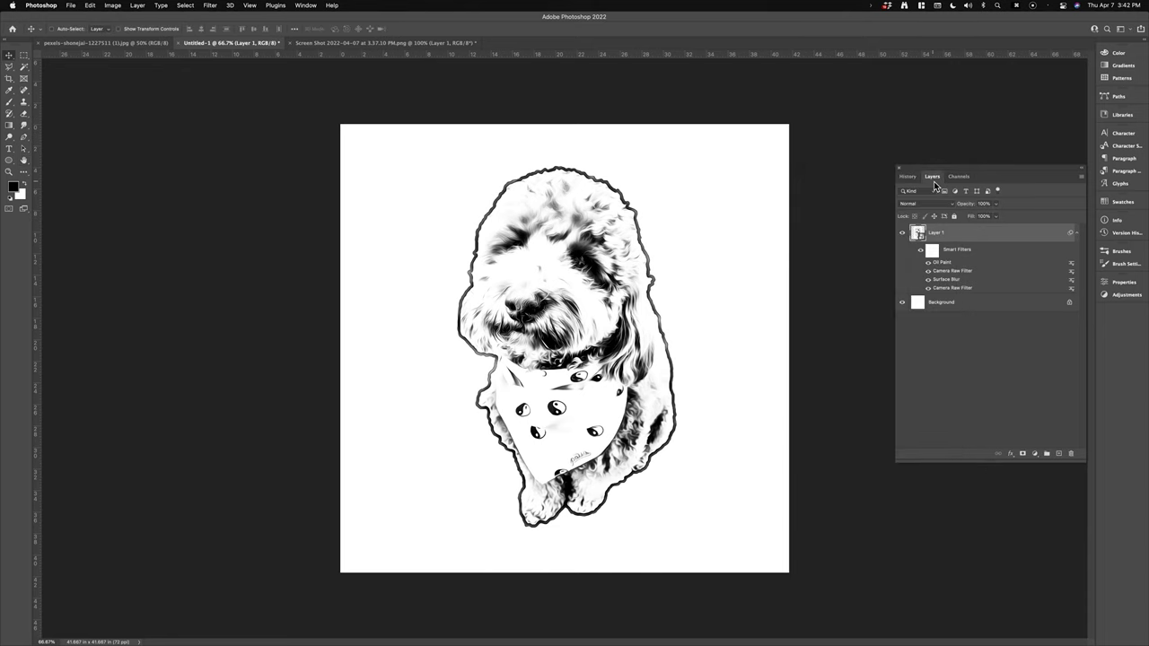
- Apply Camera Raw with Clarity +55, Exposure +1.65, Highlights -100, Shadows +66, Whites +100, Blacks -100
left_click(229, 5)
mouse_move(209, 5)
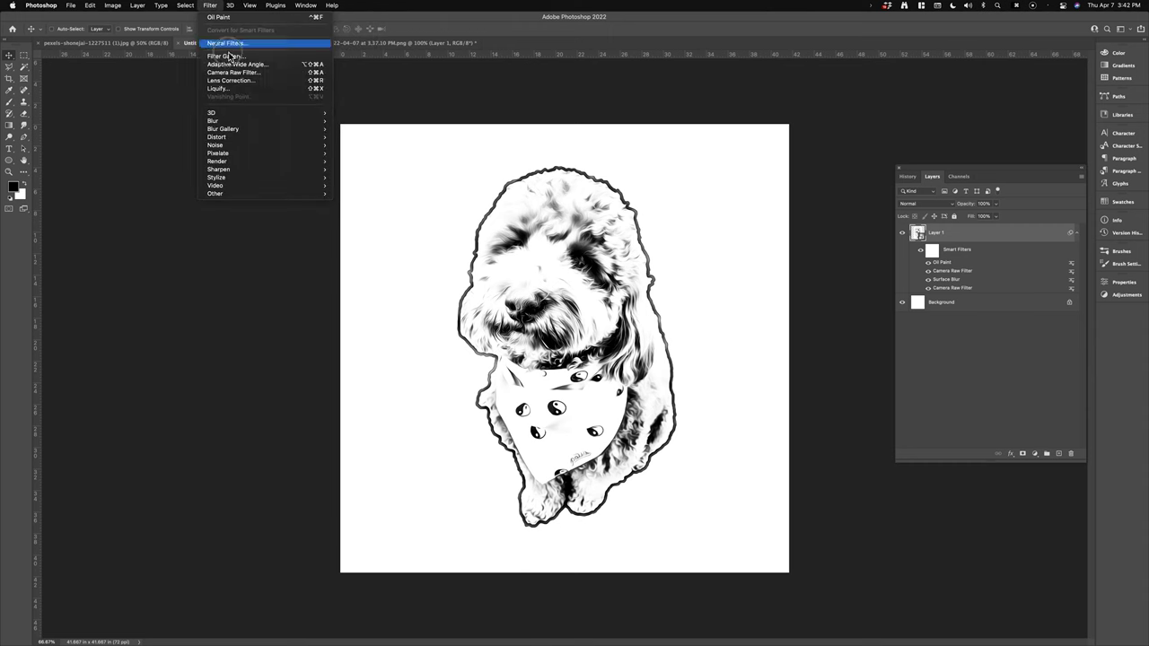
left_click(239, 72)
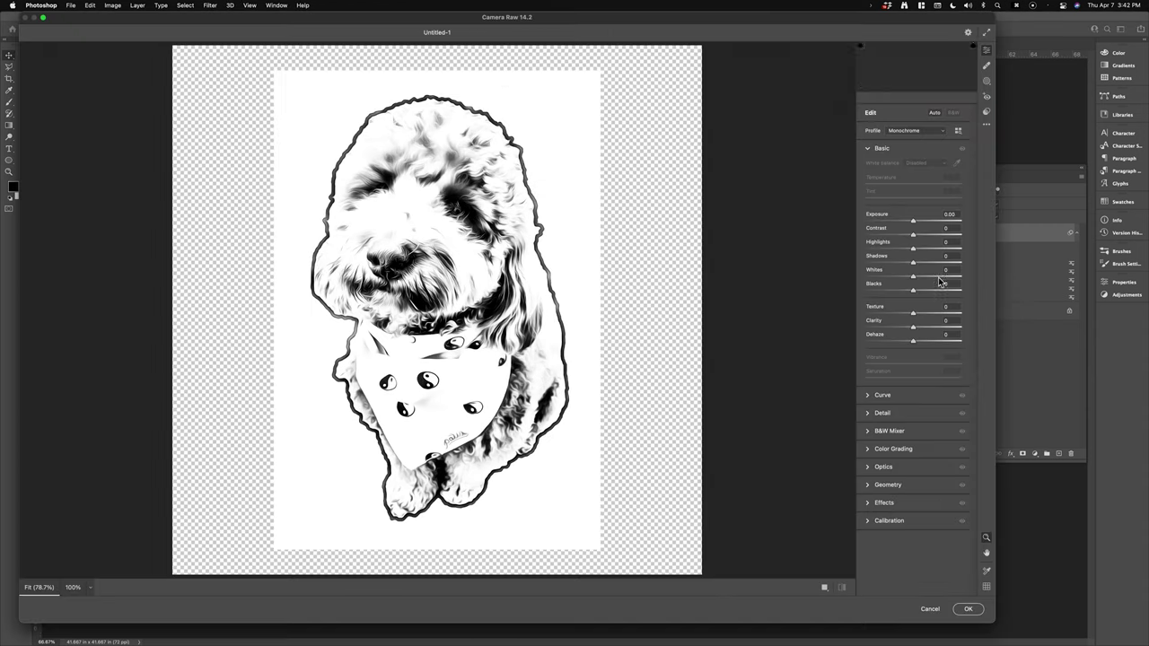
left_click_drag(912, 325, 938, 325)
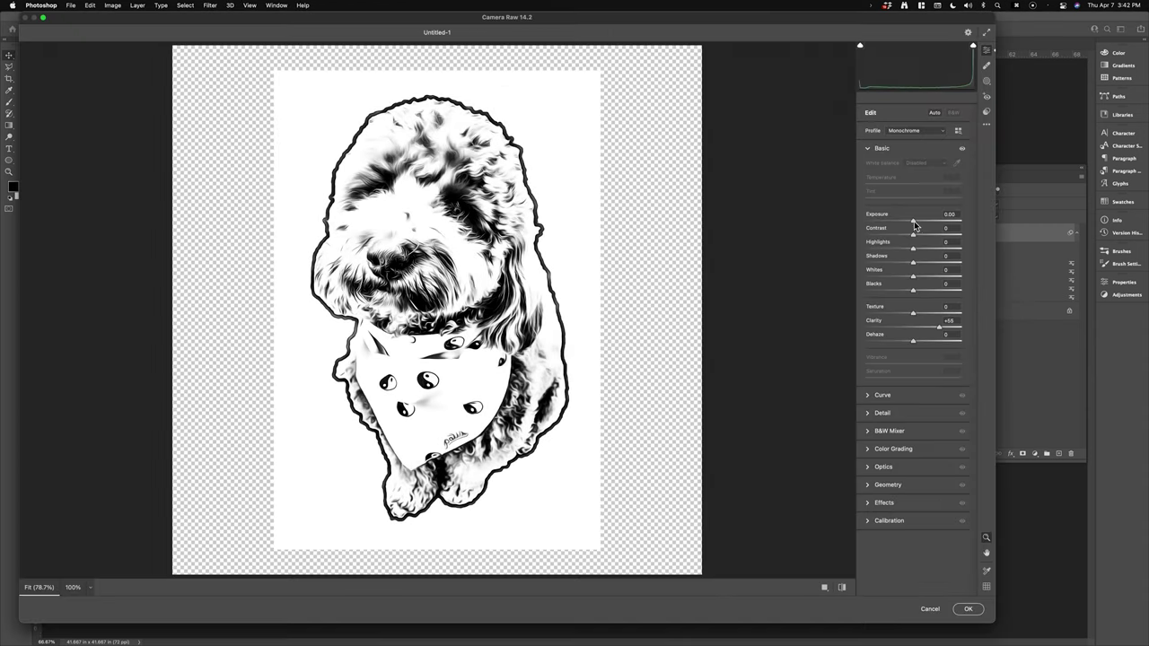
left_click_drag(913, 220, 929, 220)
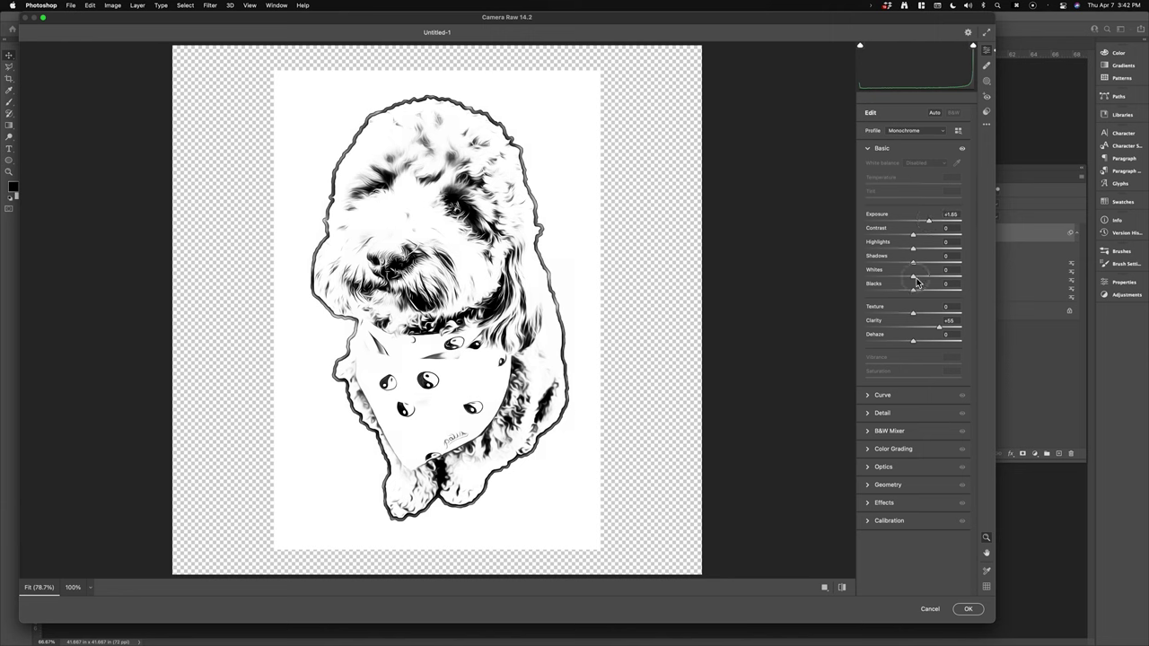
mouse_move(912, 275)
left_mouse_down()
mouse_move(960, 276)
mouse_move(905, 247)
mouse_move(853, 244)
left_mouse_up()
left_click_drag(912, 266, 975, 260)
left_click_drag(912, 290, 854, 288)
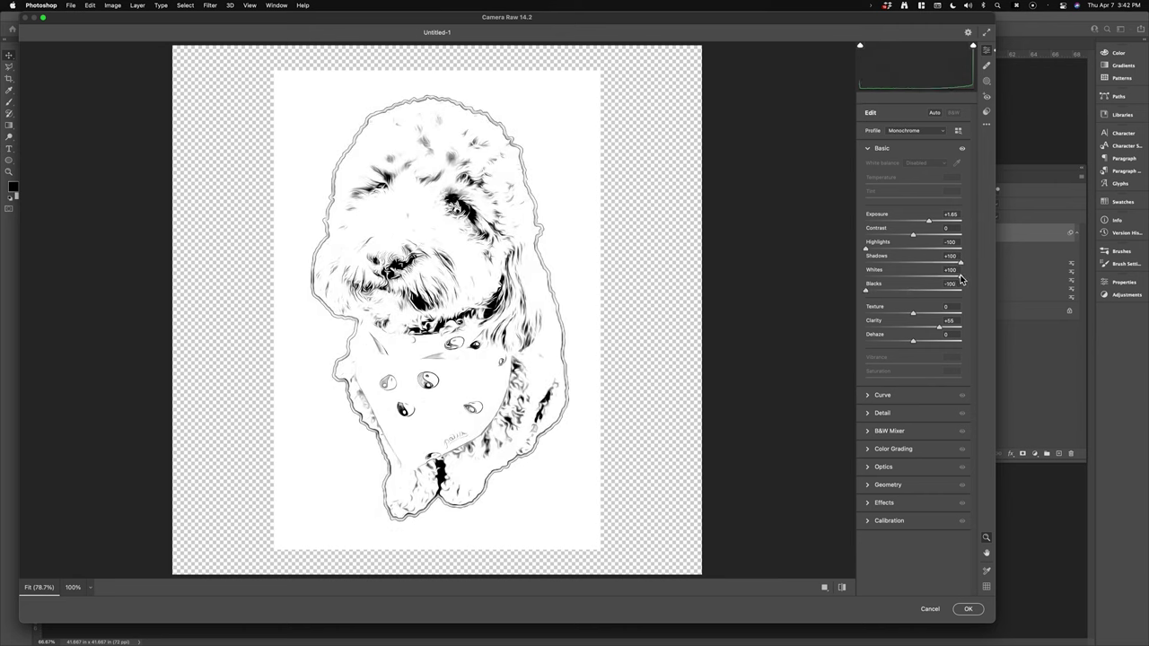
left_click_drag(960, 276, 936, 266)
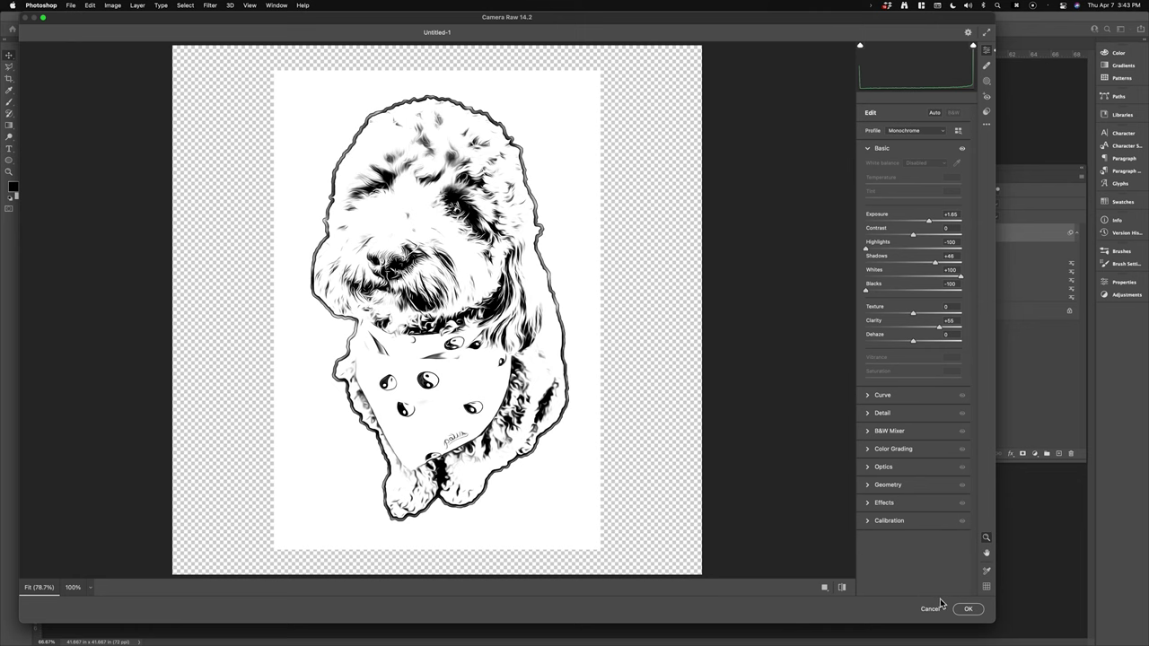
left_click(967, 608)
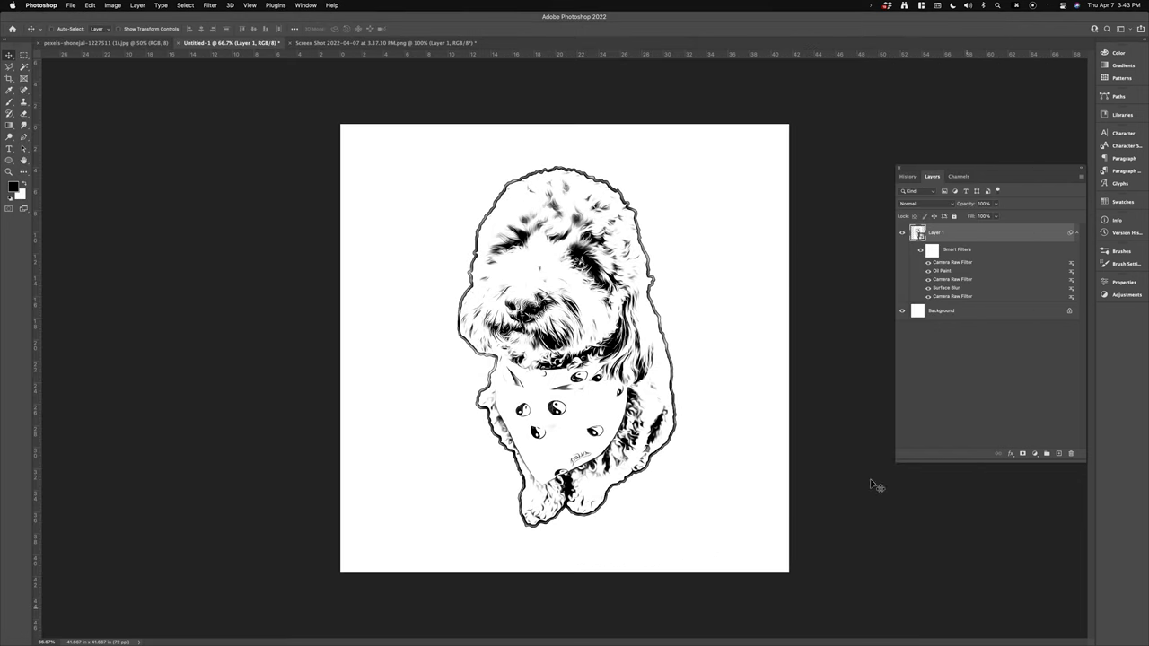
- Apply the Filter Gallery's Water Paper effect with Fiber Length 11, Brightness 60, Contrast 90
left_click(208, 6)
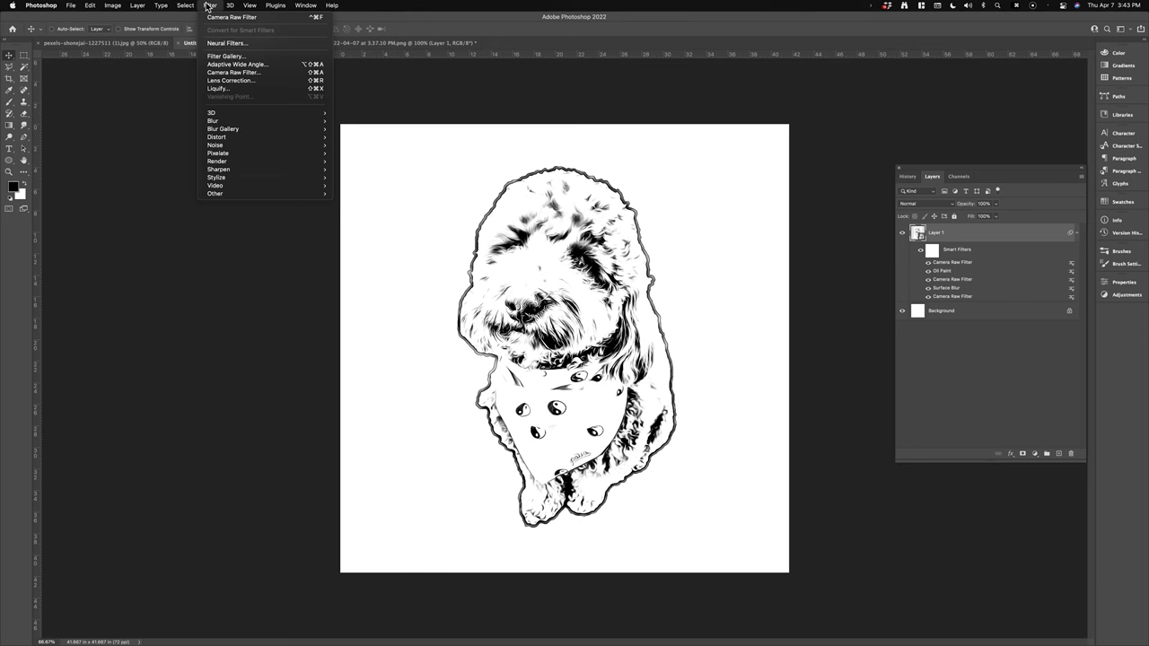
left_click(226, 57)
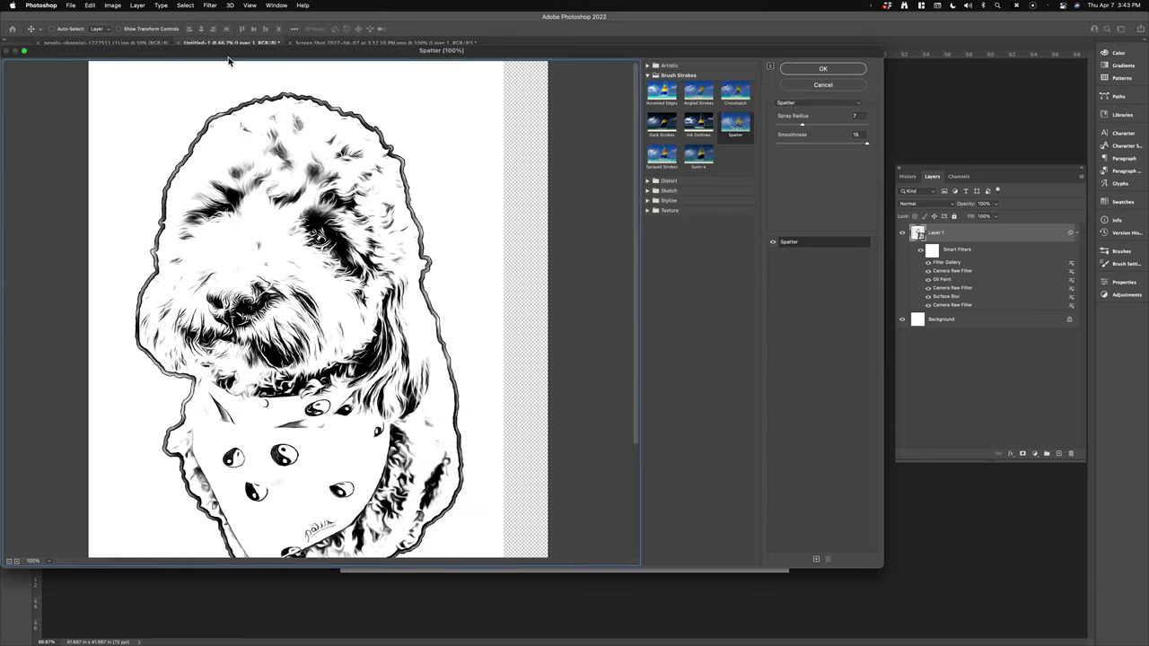
left_click(817, 102)
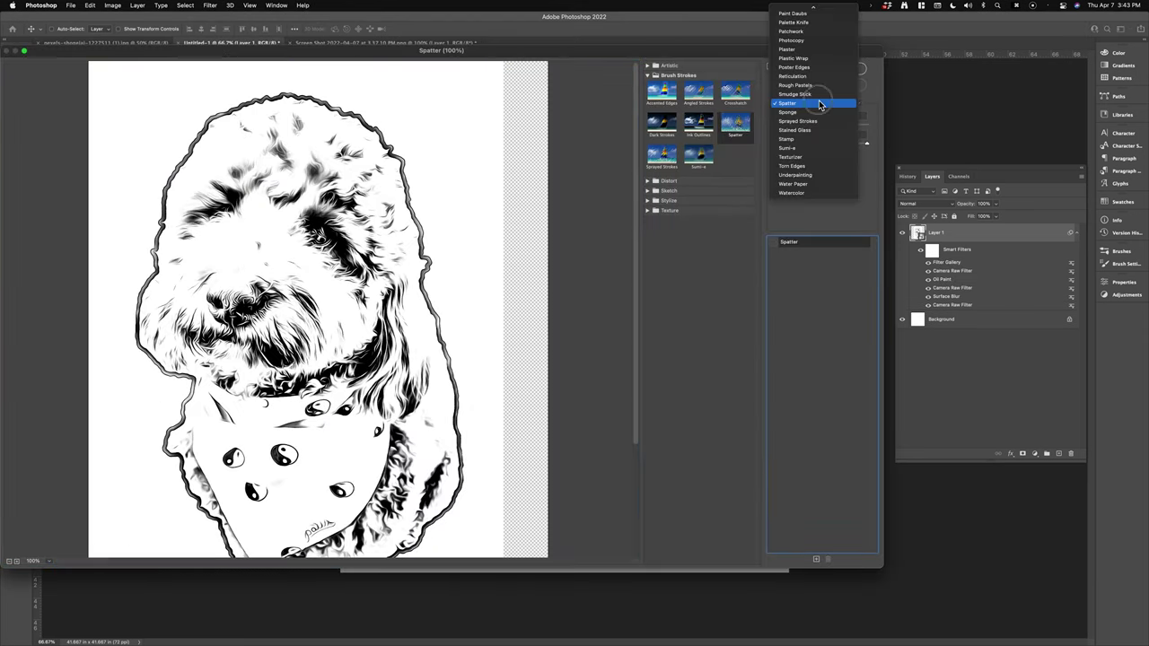
left_click(806, 185)
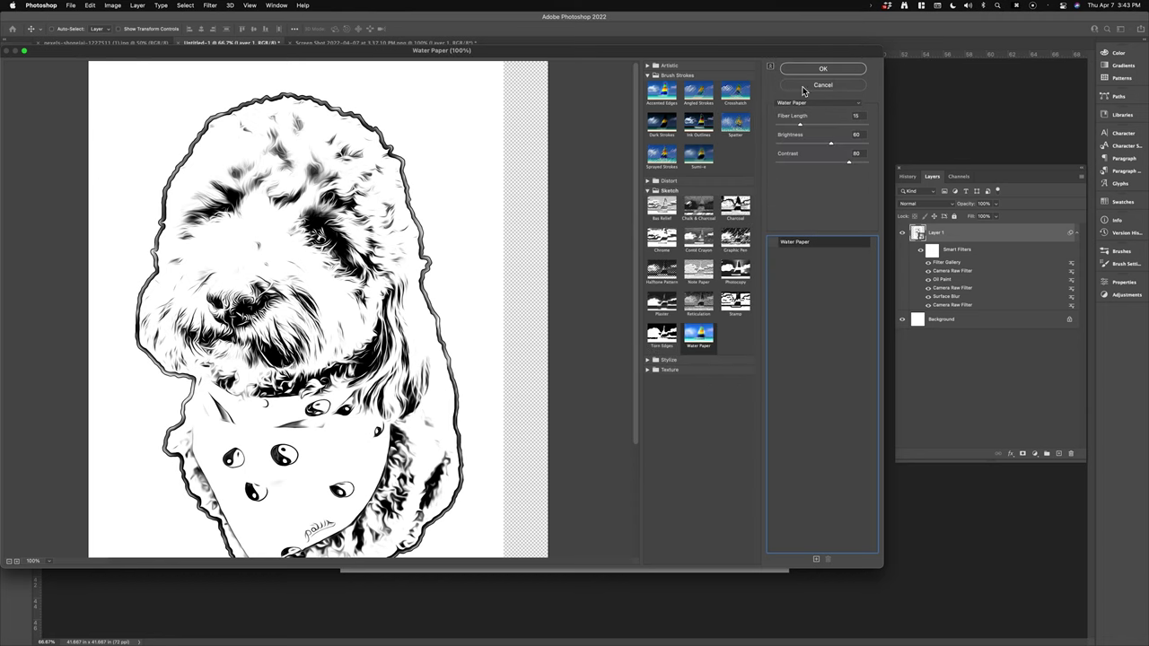
left_click(773, 242)
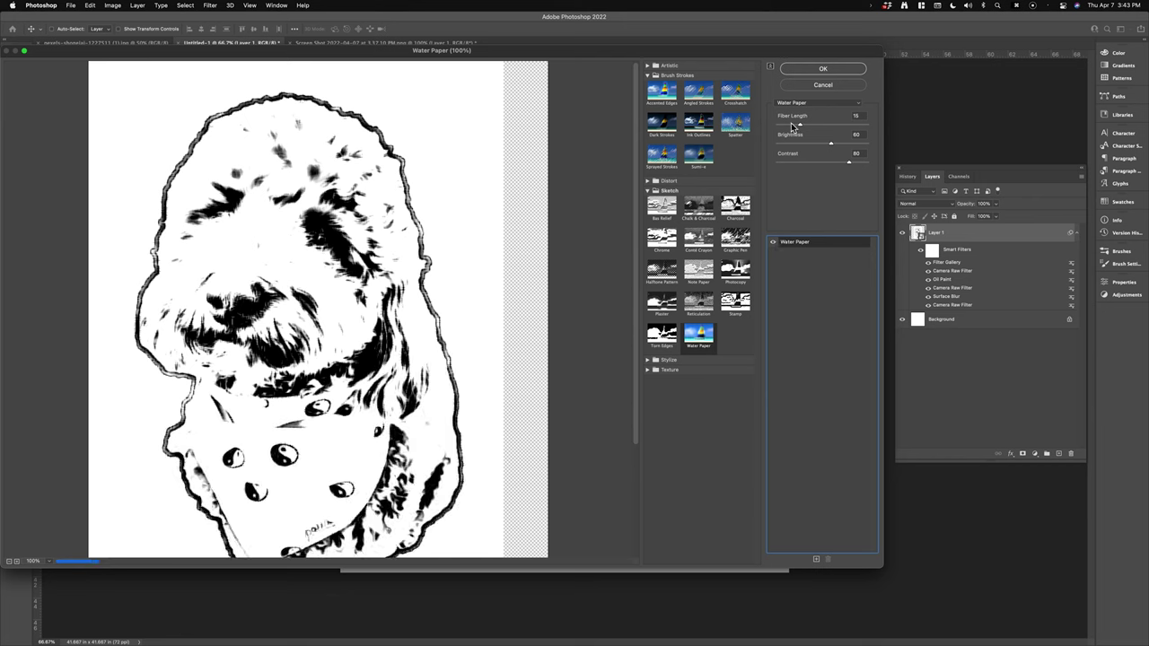
left_click_drag(800, 124, 781, 125)
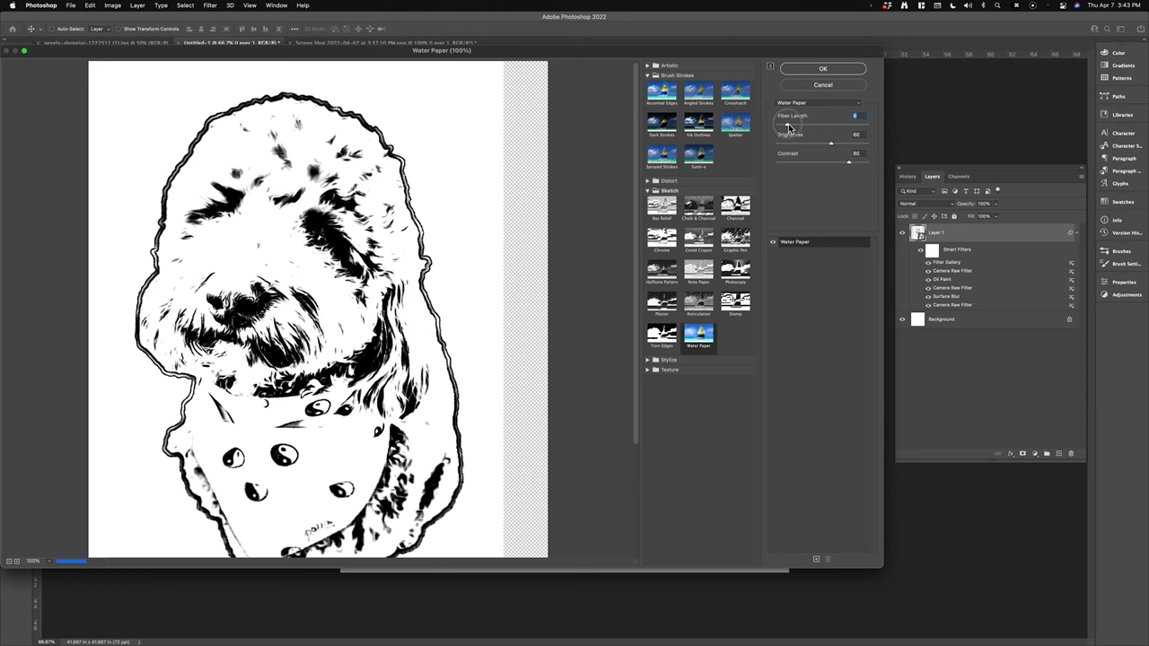
mouse_move(789, 127)
left_mouse_down()
mouse_move(844, 126)
mouse_move(819, 145)
mouse_move(834, 165)
mouse_move(857, 162)
mouse_move(834, 126)
mouse_move(803, 129)
left_mouse_up()
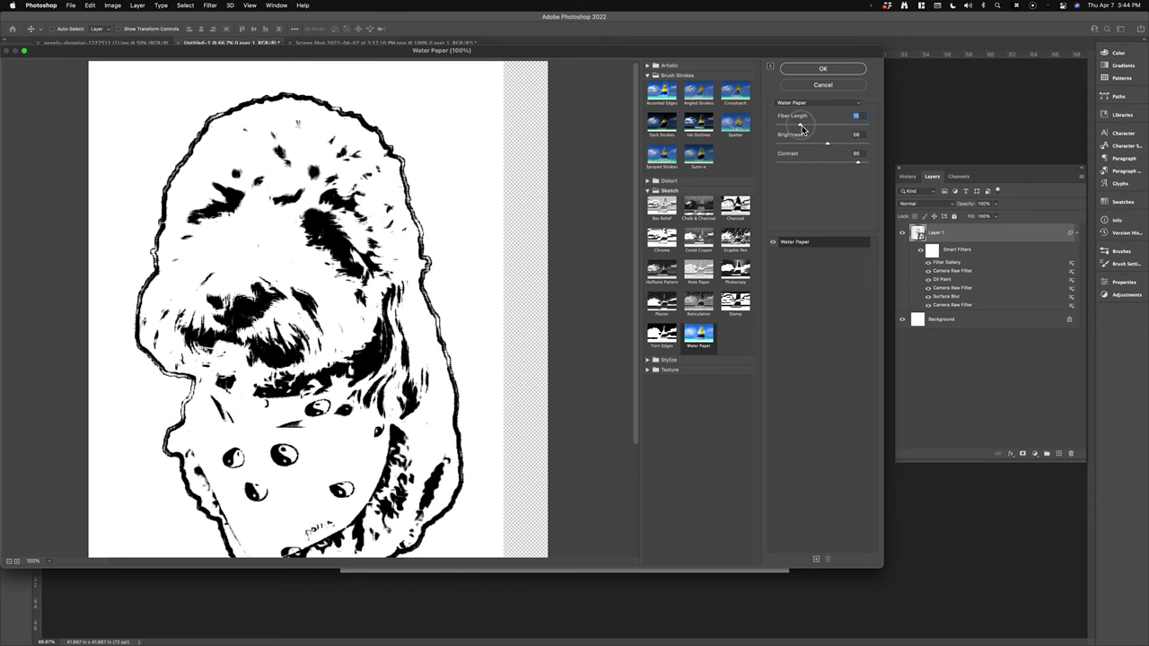
left_click_drag(803, 130, 821, 144)
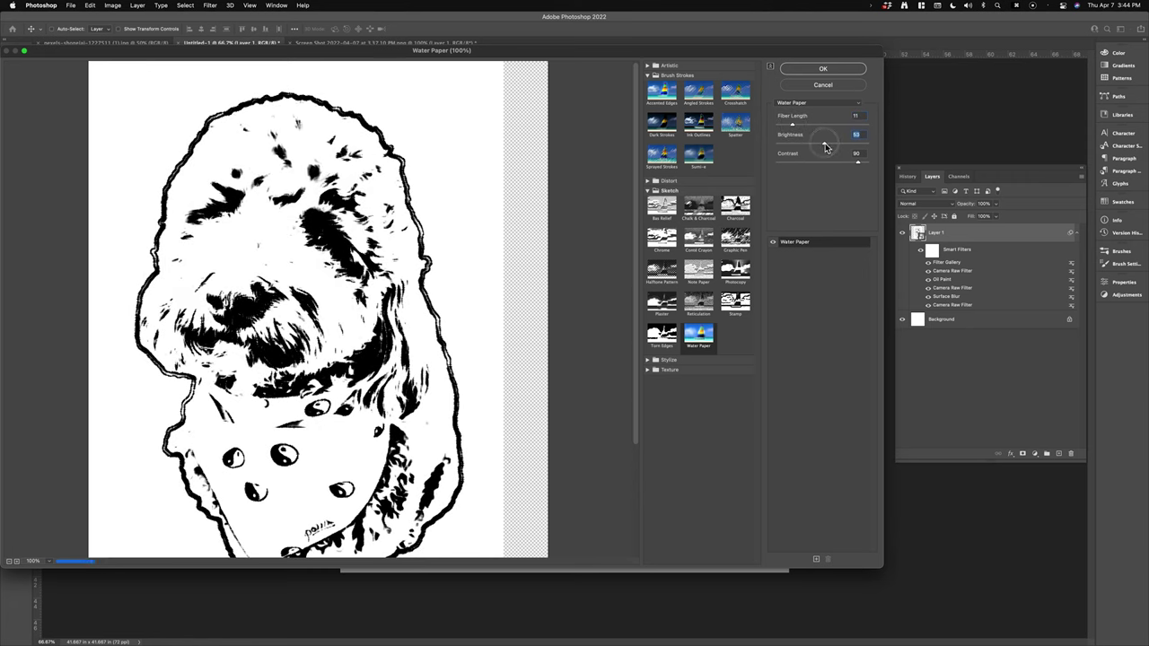
left_click(853, 70)
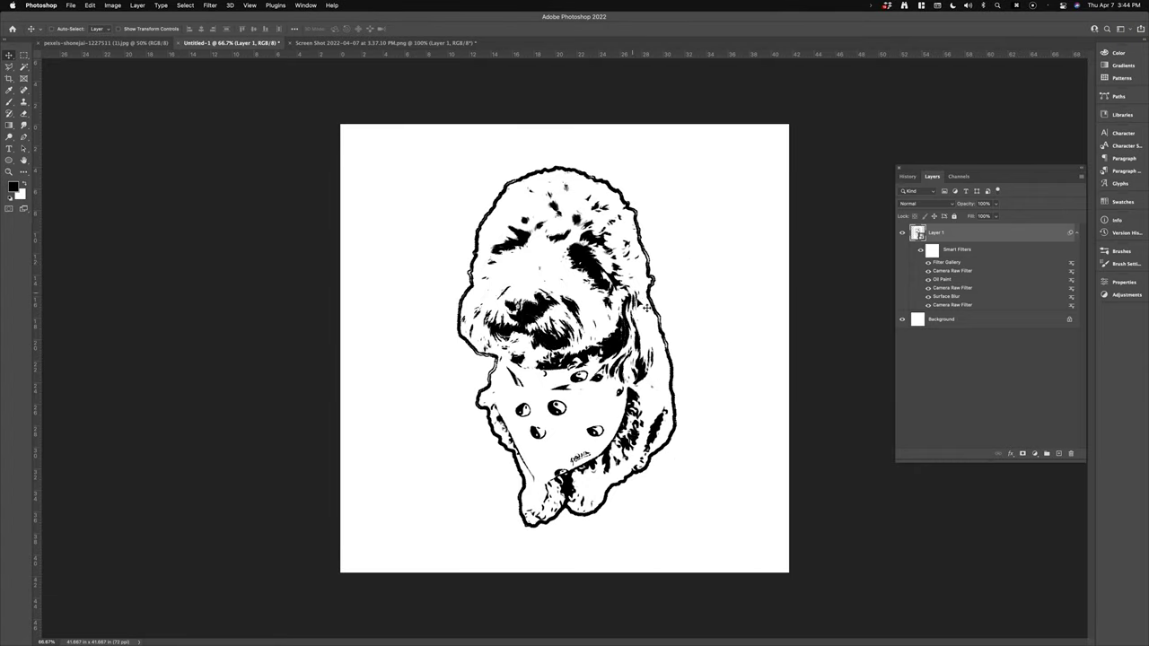
- Apply a Minimum filter with a 3-pixel radius and Roundness preserved
key("super+equal")
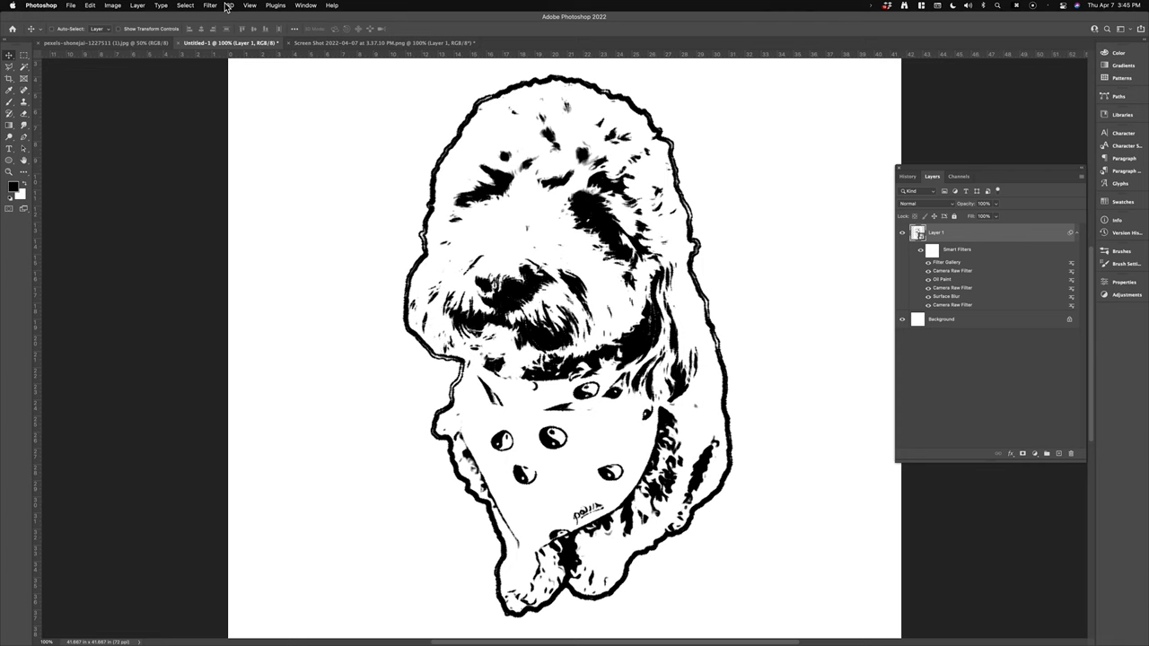
left_click(210, 5)
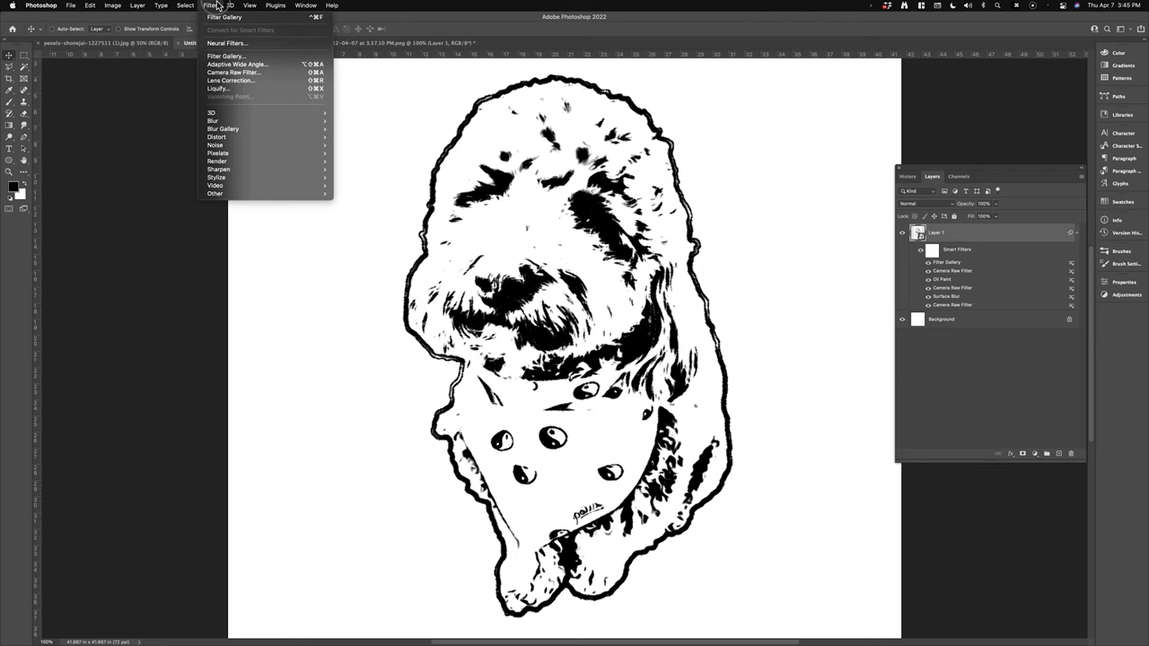
mouse_move(256, 193)
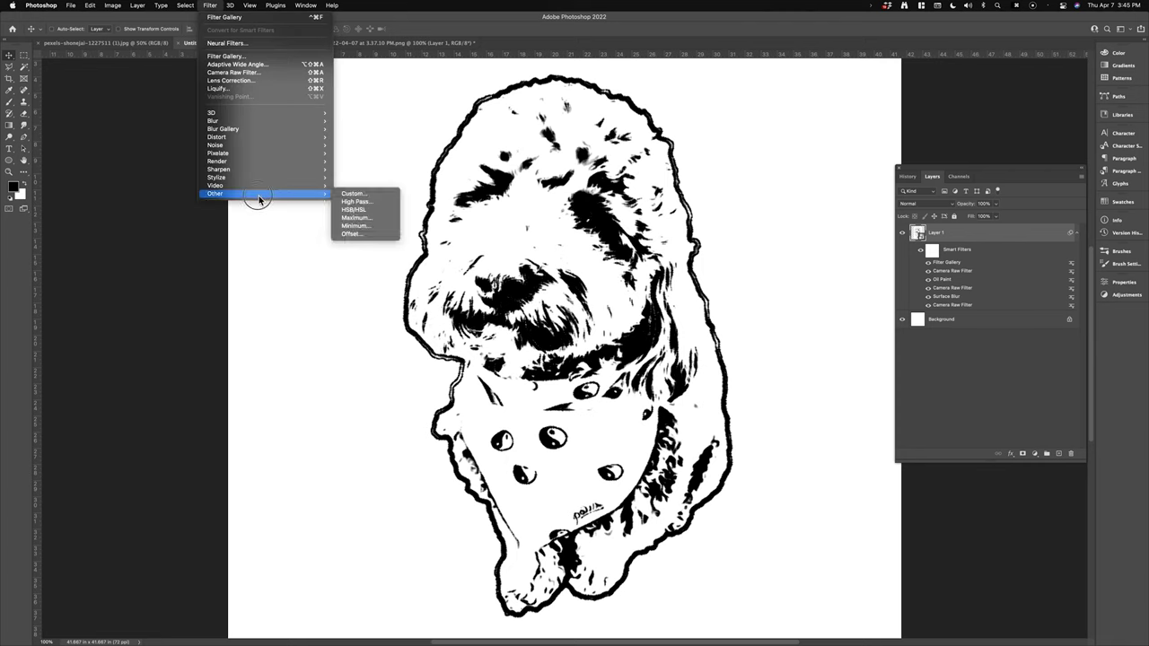
left_click(373, 229)
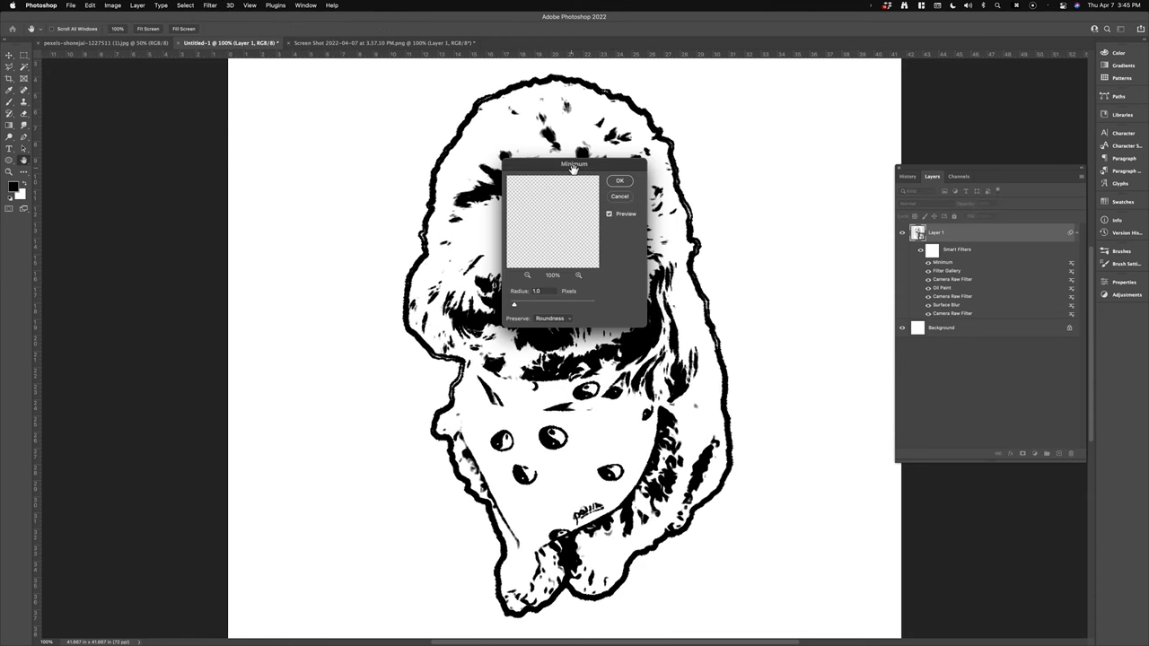
left_click_drag(577, 166, 814, 171)
mouse_move(759, 314)
left_mouse_down()
mouse_move(783, 307)
mouse_move(764, 315)
left_mouse_up()
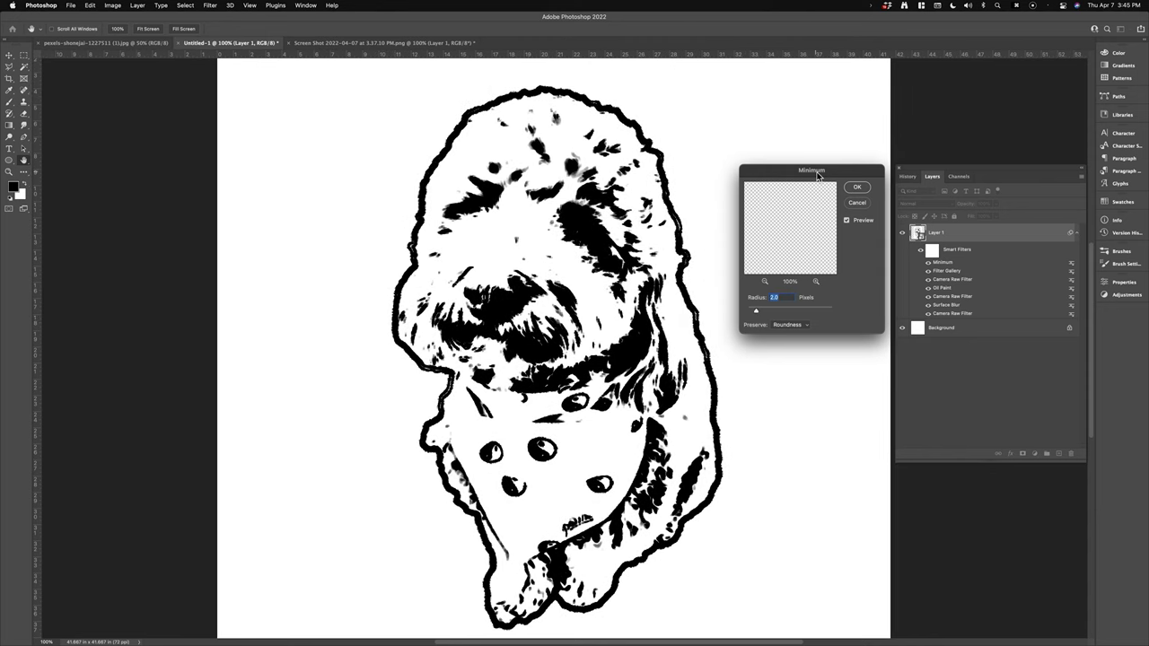
key("shift+Up")
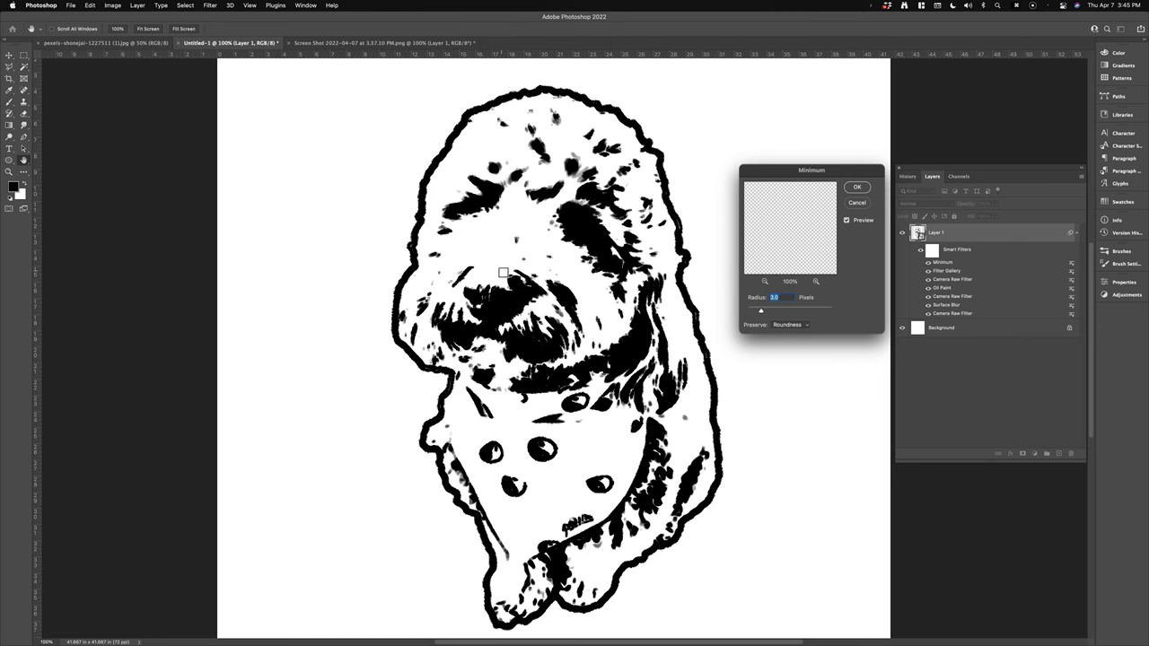
left_click(855, 188)
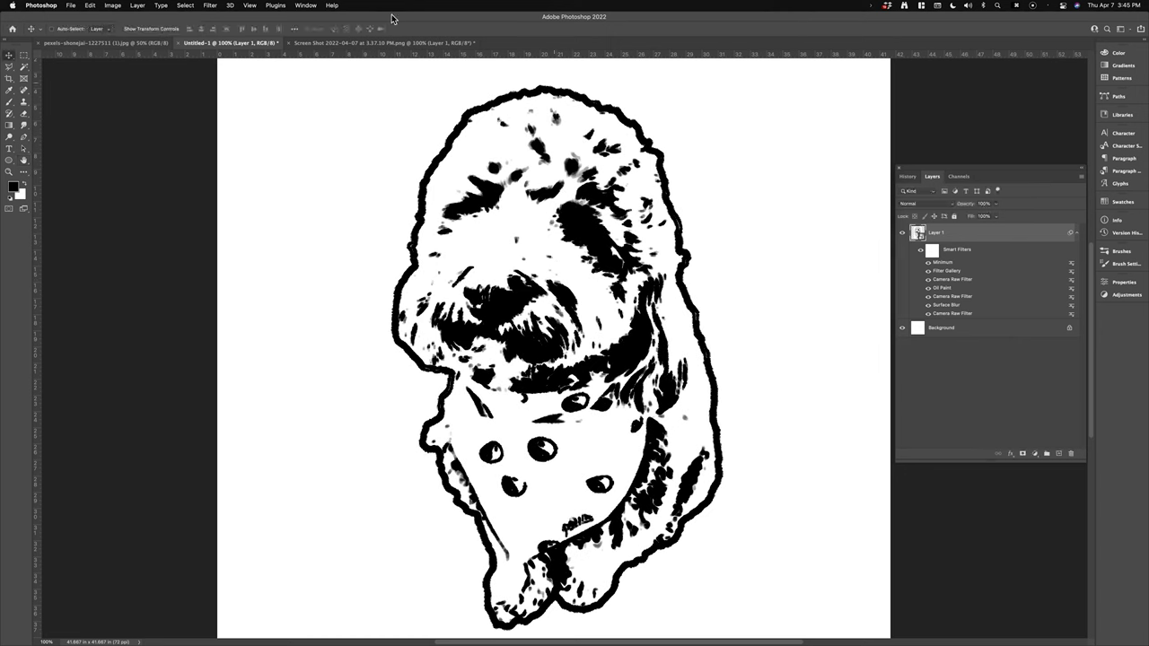
- Add a second Oil Paint filter with Stylization 7.5
left_click(211, 5)
mouse_move(261, 164)
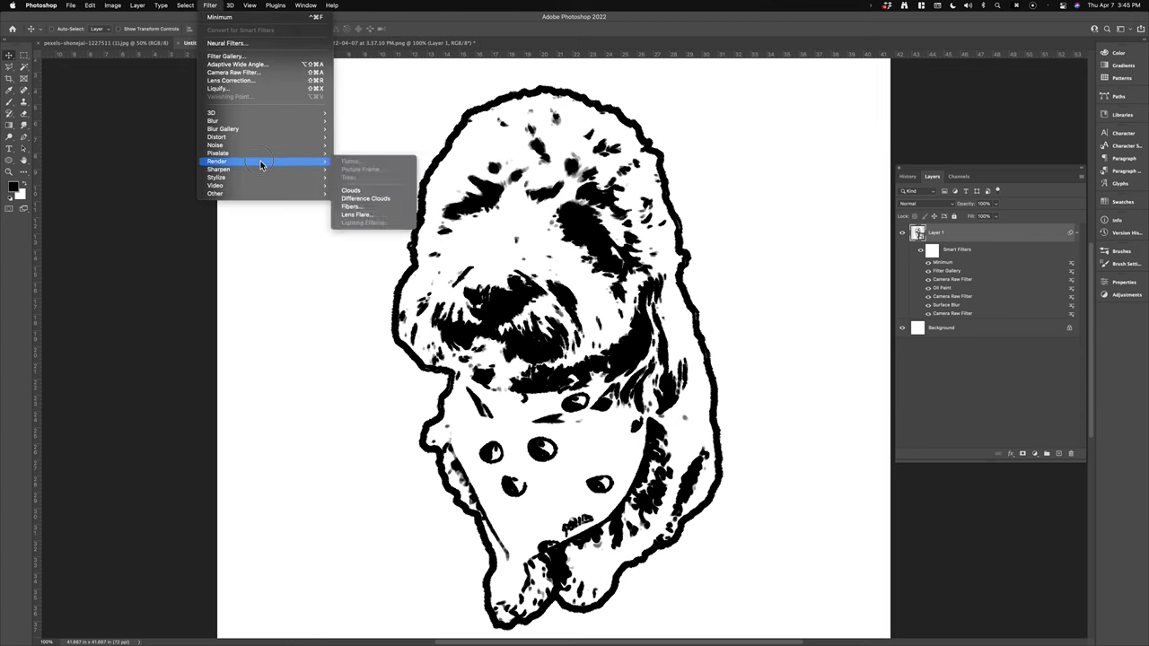
left_click(351, 214)
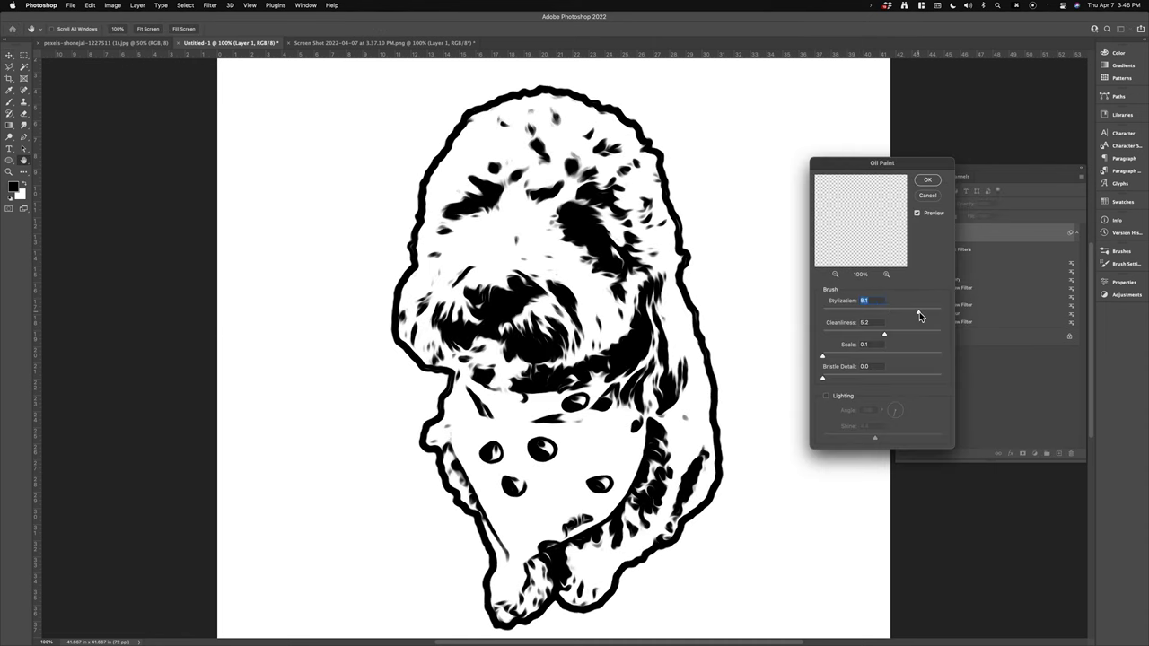
left_click_drag(919, 312, 909, 314)
left_click(930, 183)
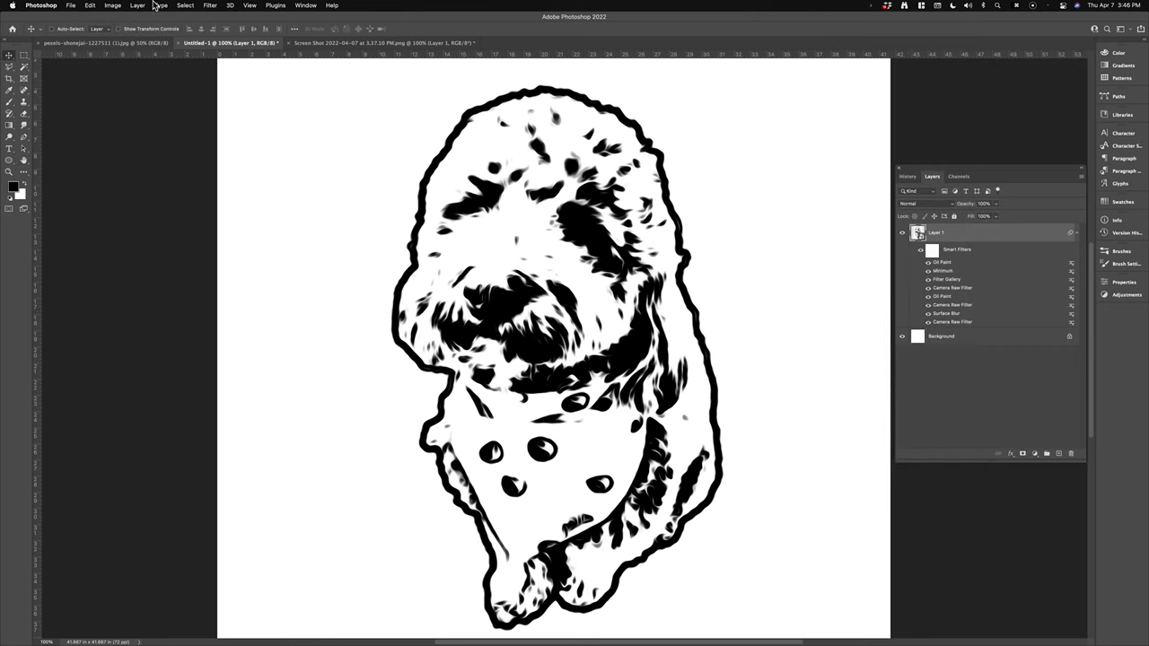
- Apply Curves with the black point dragged to input 121
left_click(210, 5)
mouse_move(135, 30)
left_click(272, 61)
left_click_drag(867, 337, 906, 341)
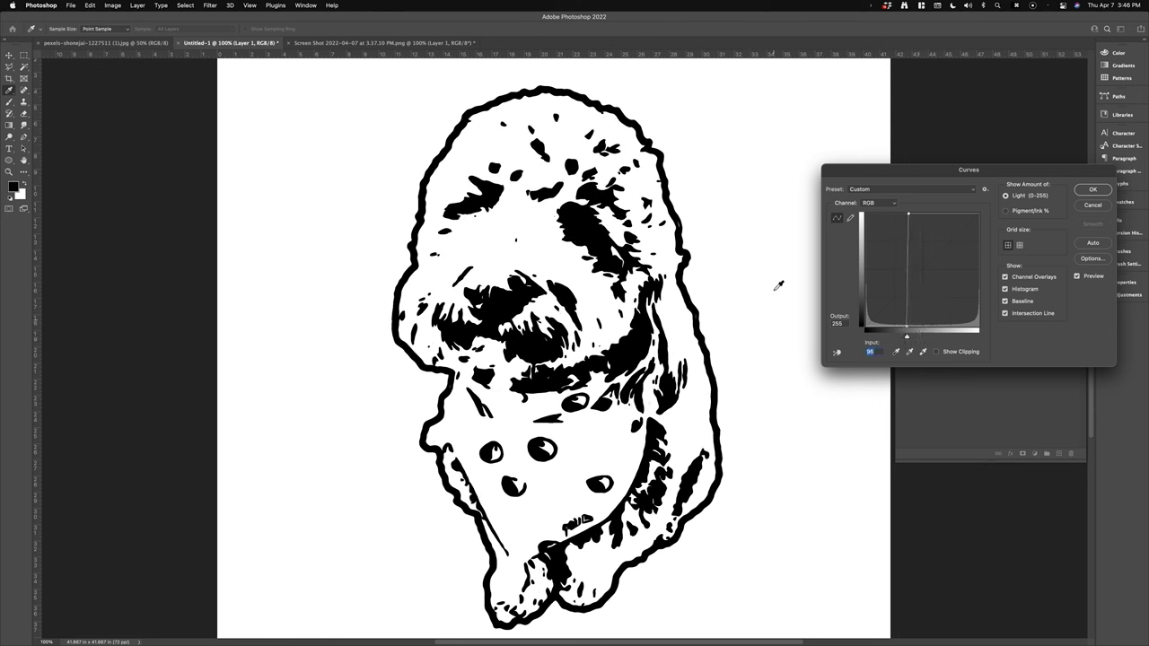
left_click_drag(915, 339, 923, 340)
left_click(1093, 190)
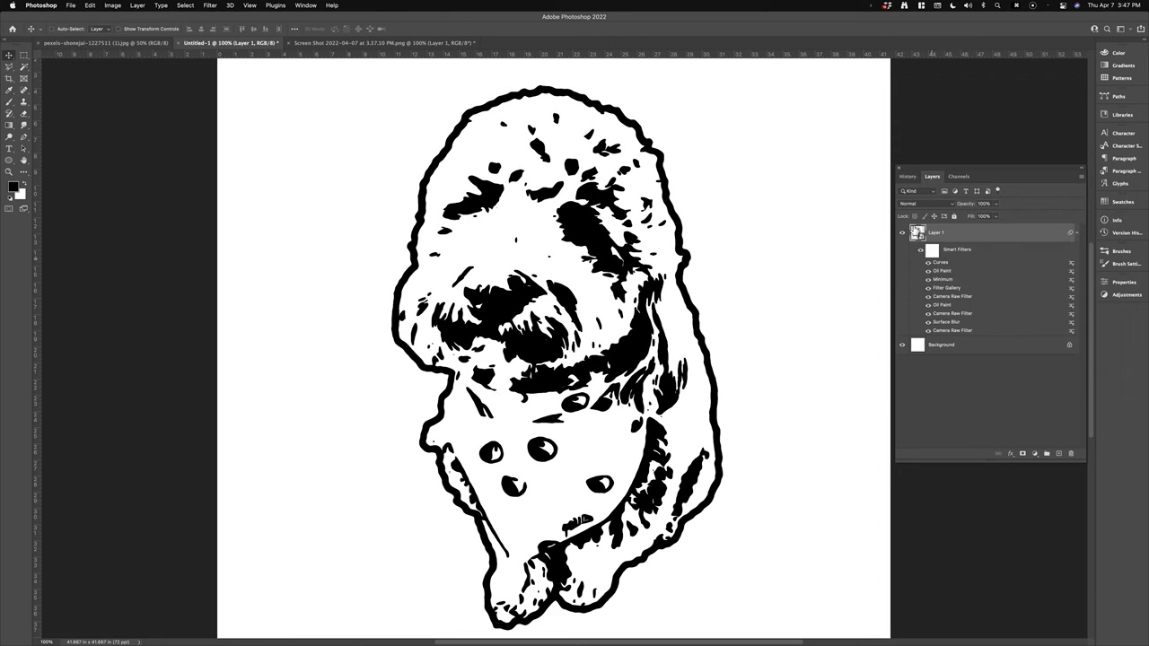
- Add a new layer and set up a white, 100%-hardness brush at size 30
left_click(1059, 454)
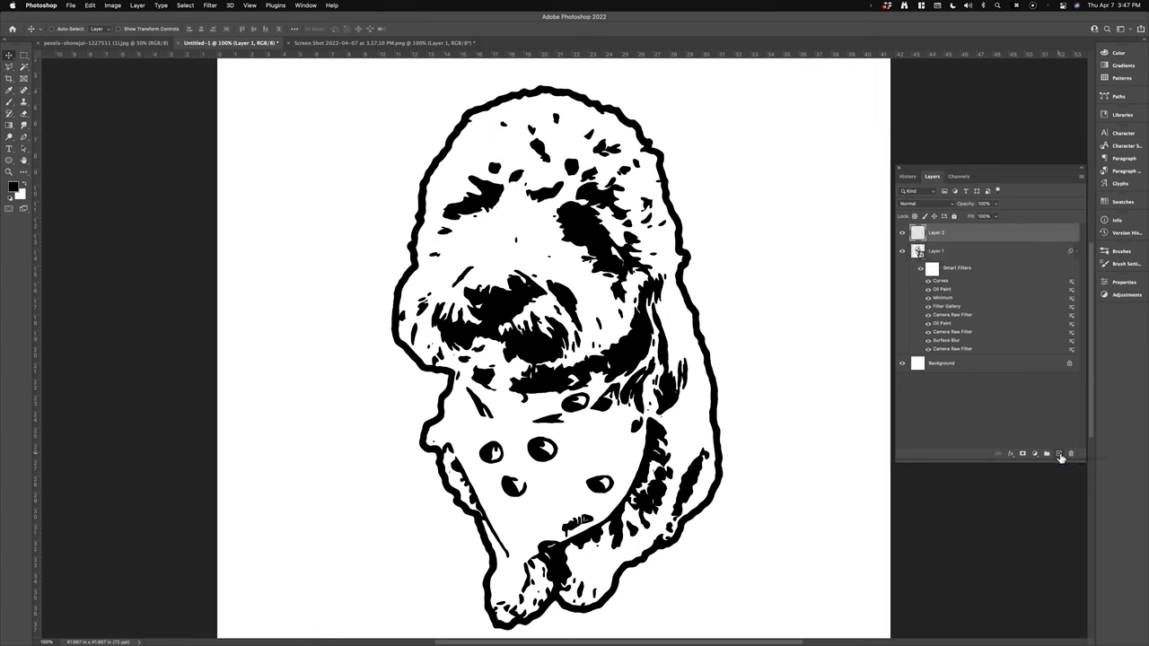
left_click(26, 185)
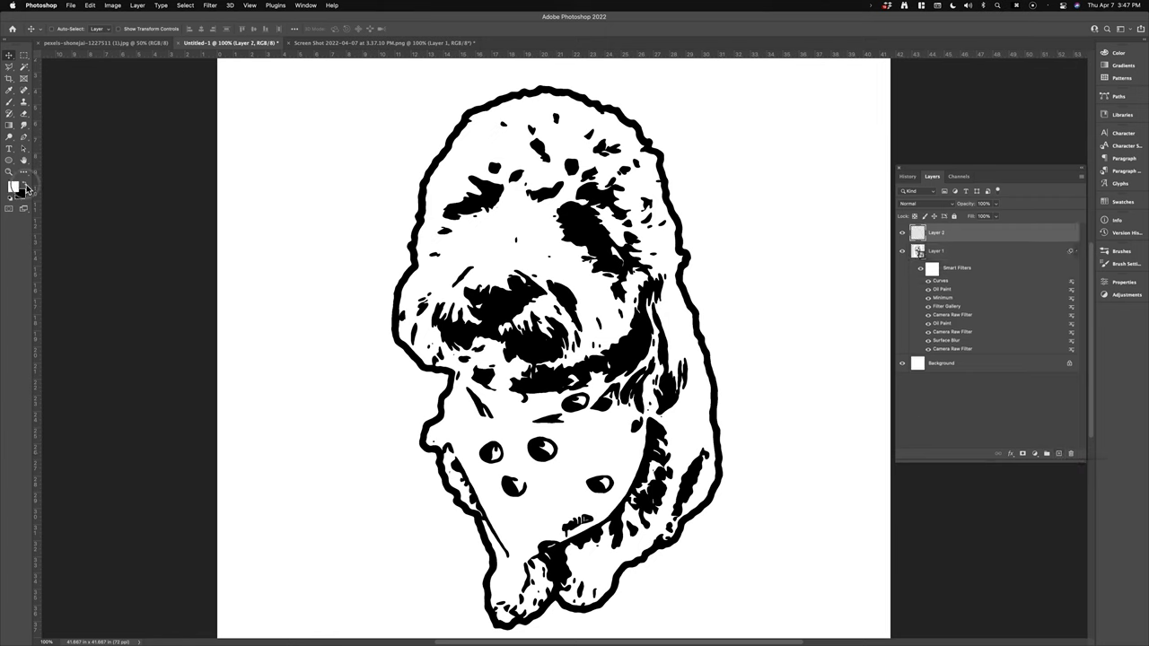
left_click(10, 103)
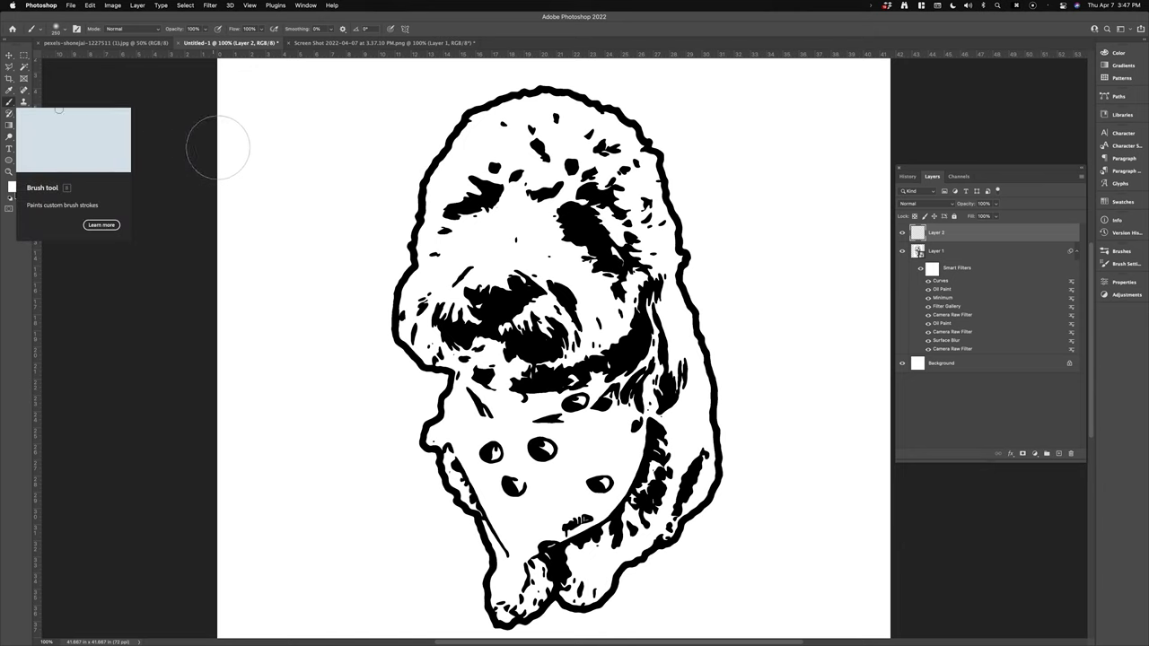
left_click(67, 33)
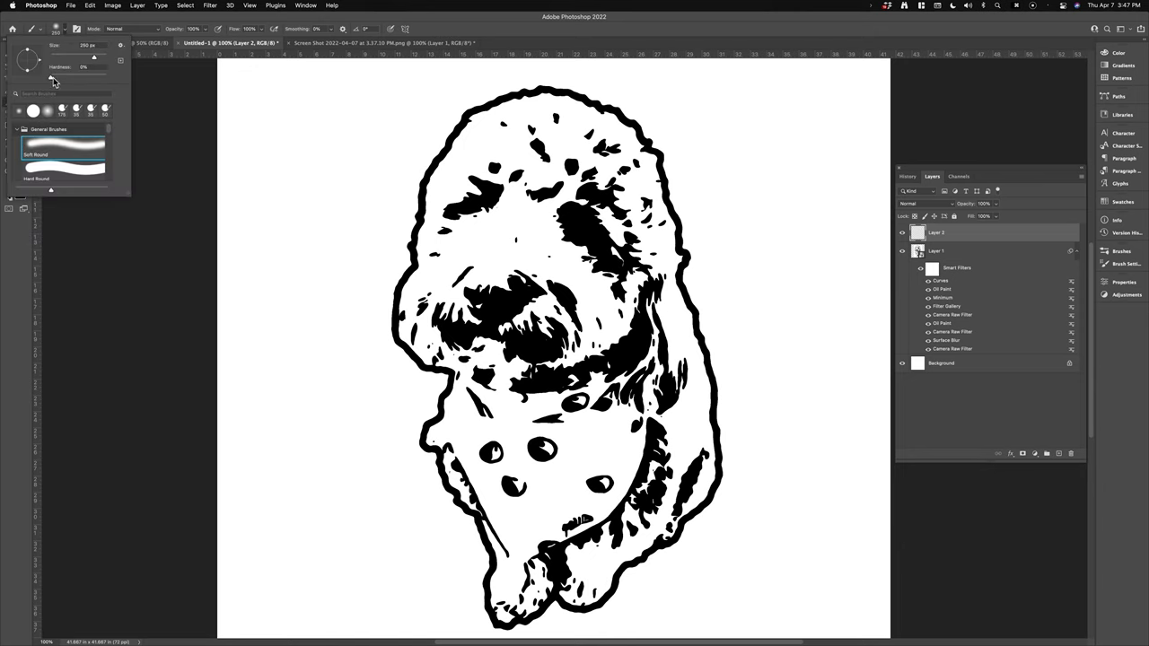
left_click_drag(53, 77, 107, 77)
left_click(69, 32)
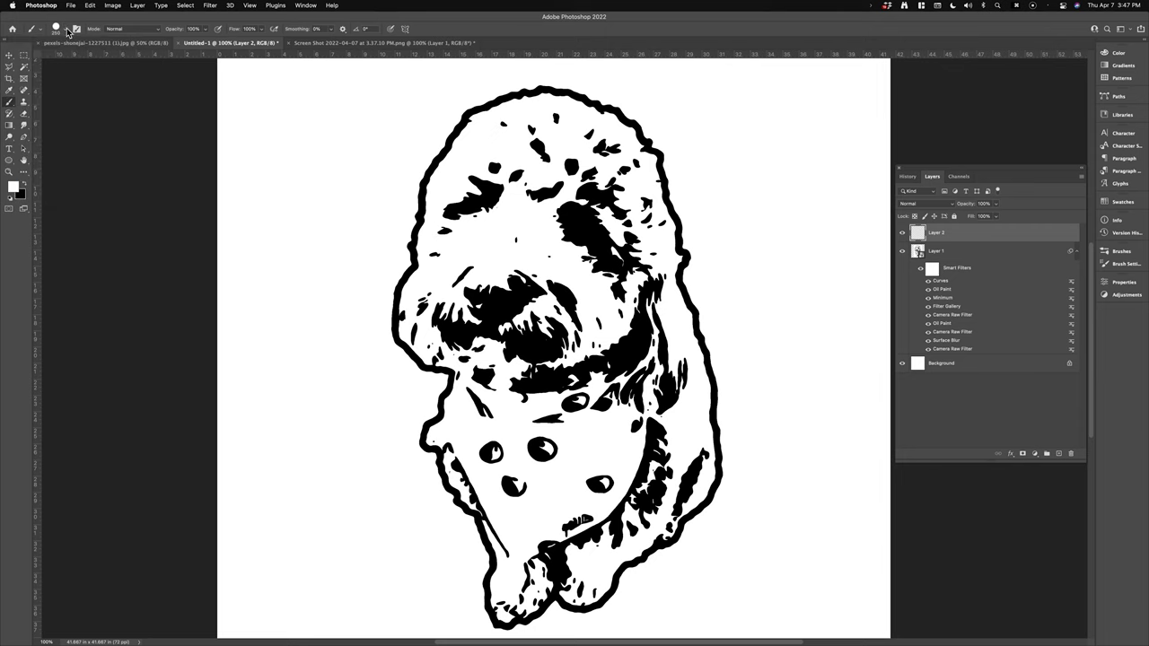
scroll(323, 177, "left", 2)
scroll(323, 177, "left", 2)
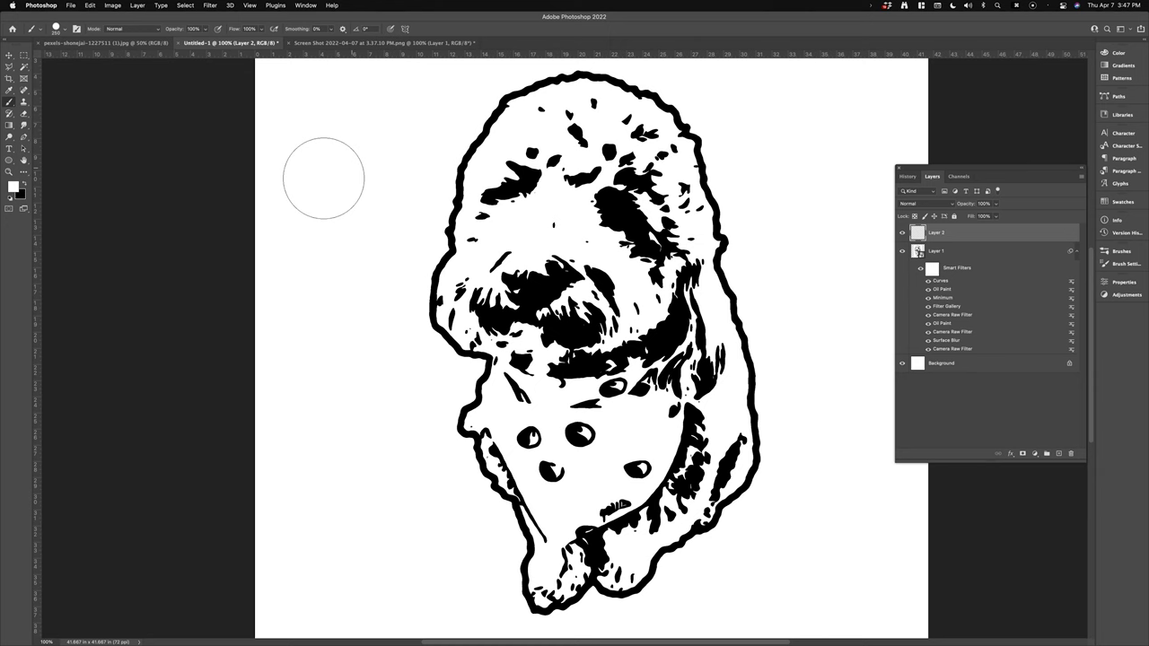
key("bracketleft")
key("bracketleft")
key("bracketleft")
key("bracketleft")
key("bracketleft")
key("bracketleft")
key("bracketleft")
key("bracketleft")
key("bracketleft")
key("bracketleft")
key("bracketleft")
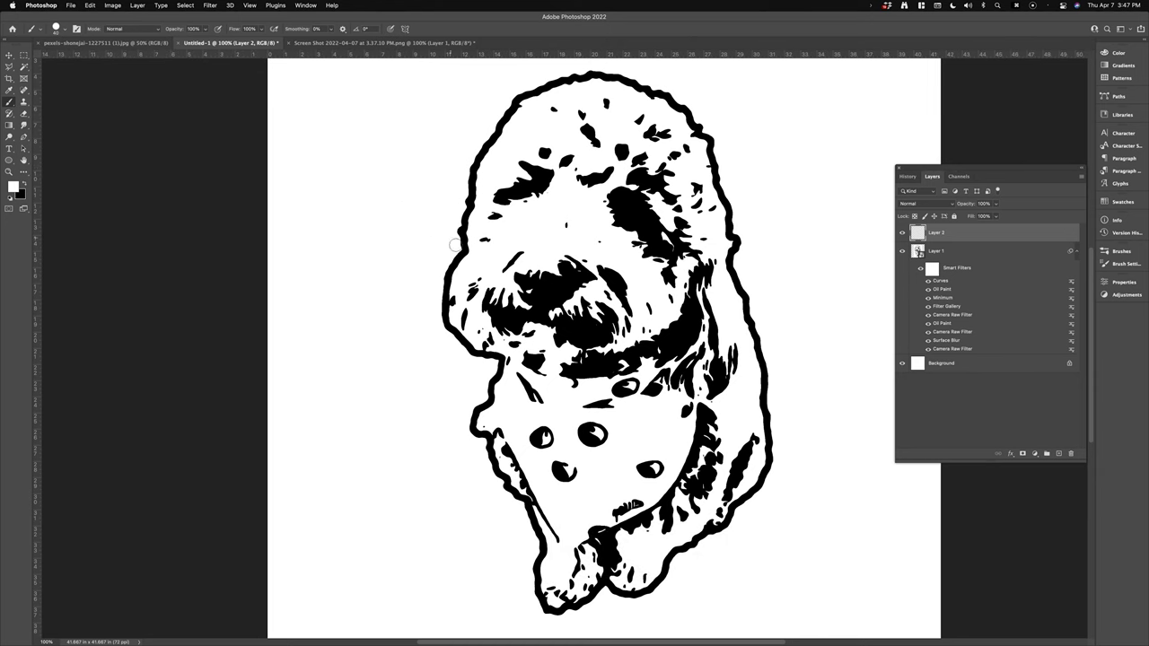
key("bracketleft")
key("bracketleft")
- Paint white gaps through the ear, head and right-side outlines, undoing the bandana stroke
mouse_move(508, 373)
left_mouse_down()
mouse_move(487, 377)
mouse_move(498, 370)
left_mouse_up()
left_click_drag(487, 123, 488, 123)
left_click_drag(688, 135, 703, 121)
left_click_drag(755, 315, 748, 334)
mouse_move(699, 529)
left_mouse_down()
mouse_move(709, 543)
mouse_move(698, 527)
left_mouse_up()
mouse_move(533, 511)
left_mouse_down()
mouse_move(544, 513)
mouse_move(512, 508)
mouse_move(554, 508)
left_mouse_up()
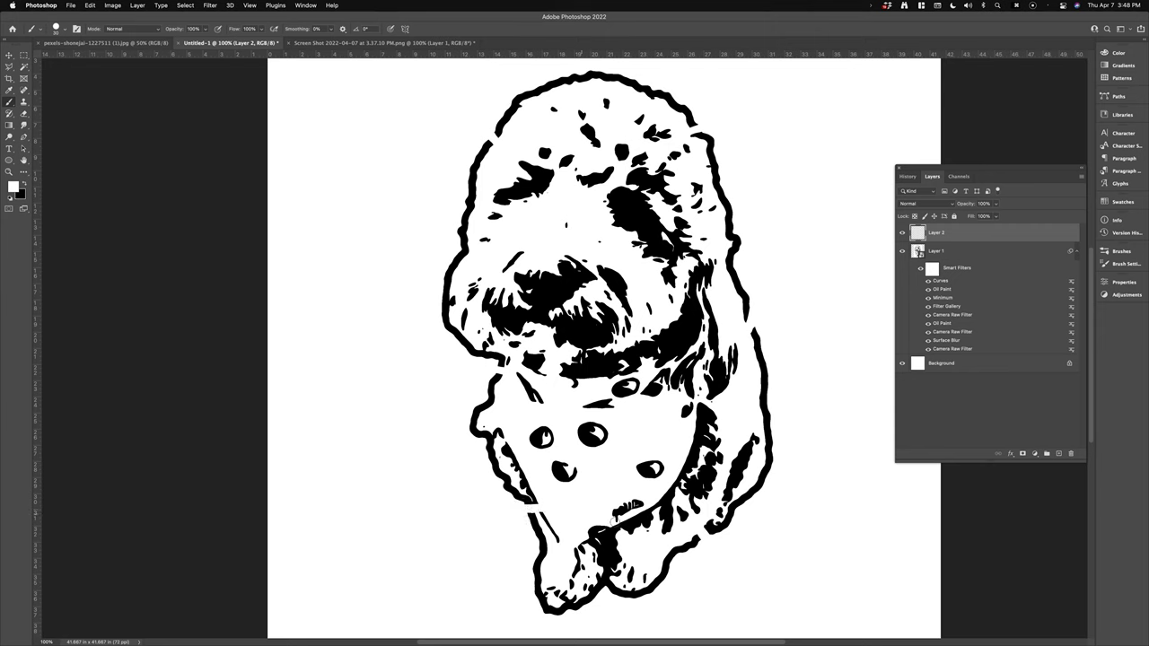
key("super+z")
key("super+0")
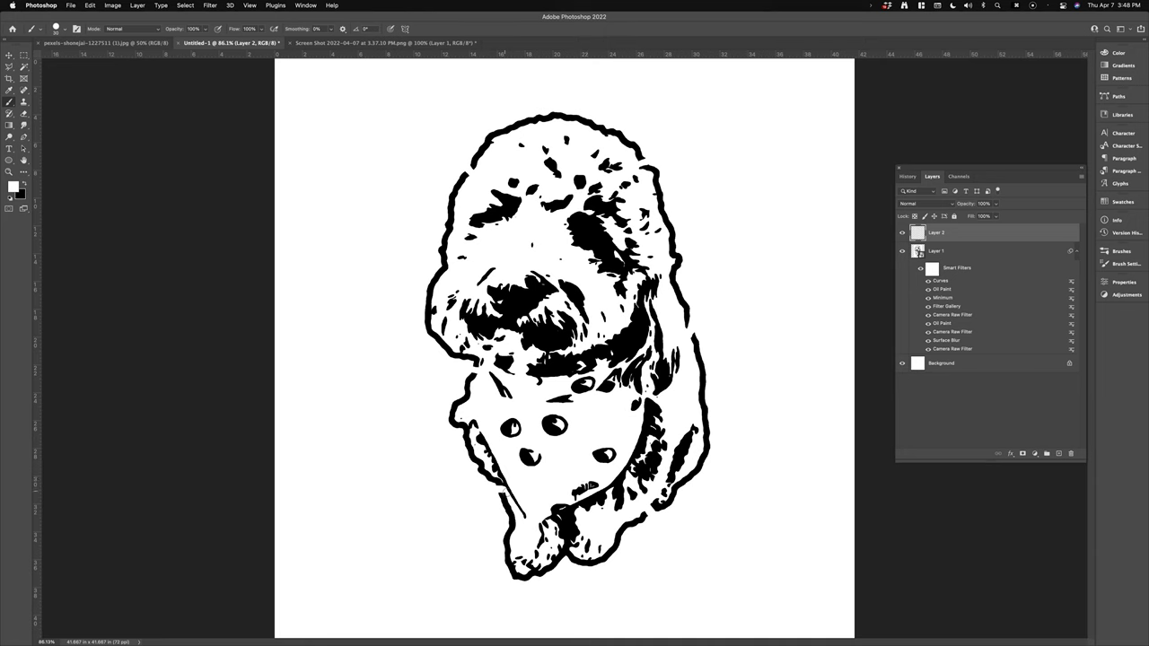
- Turn the Background into a regular layer named Layer 0
key("w")
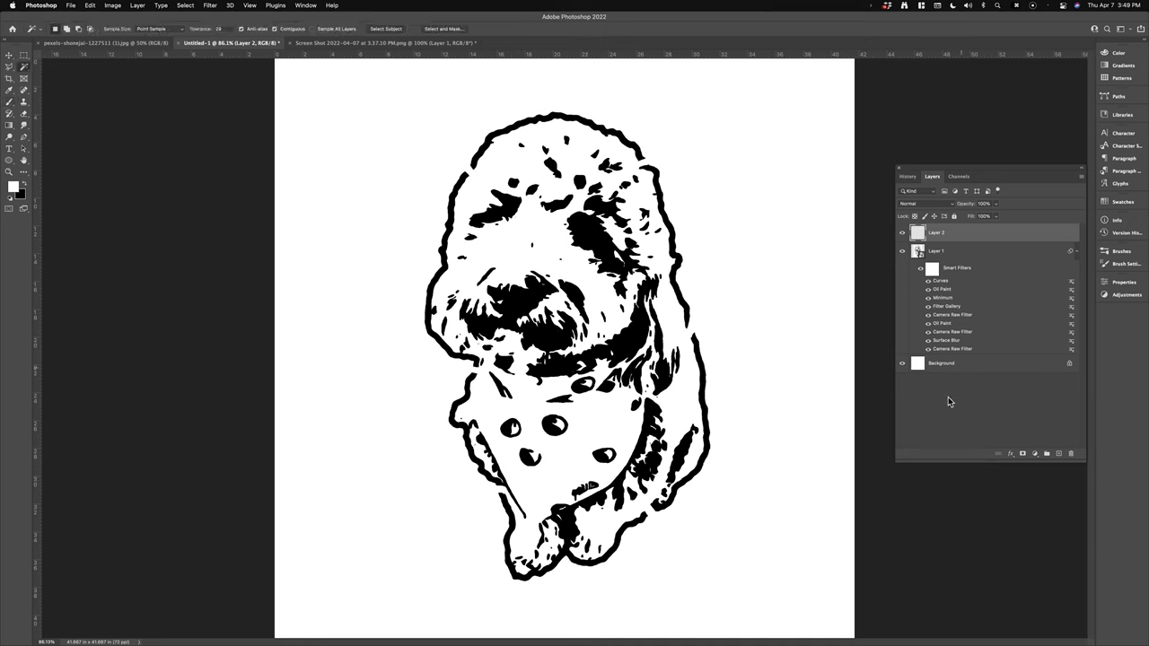
left_click(967, 386)
left_click(973, 364)
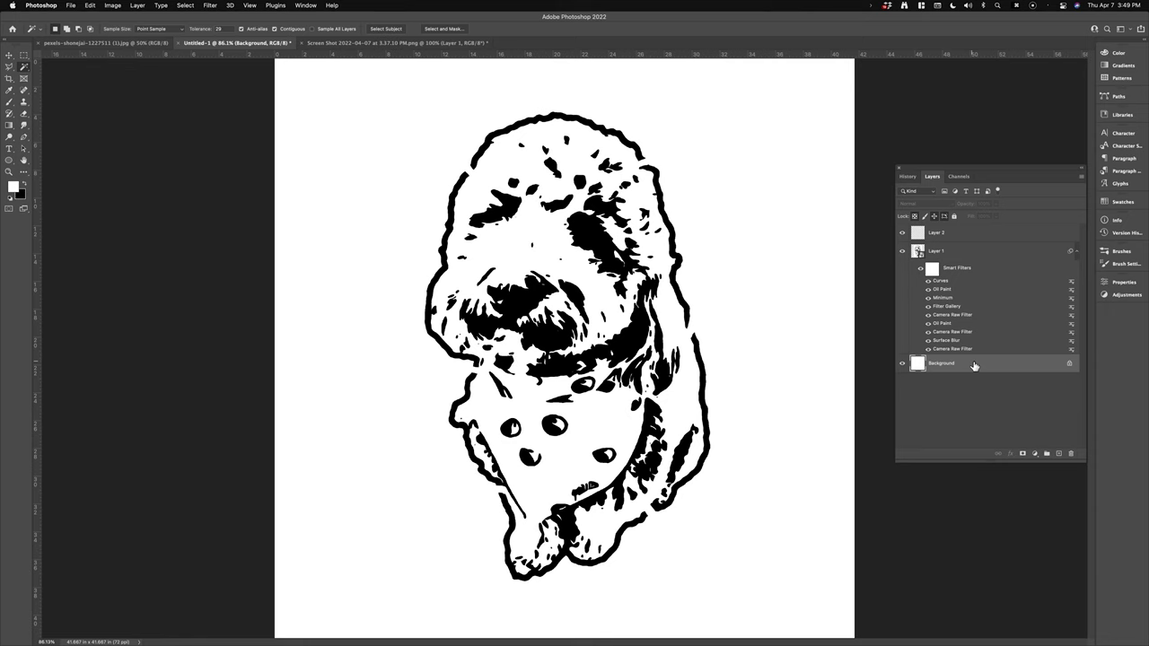
right_click(974, 365)
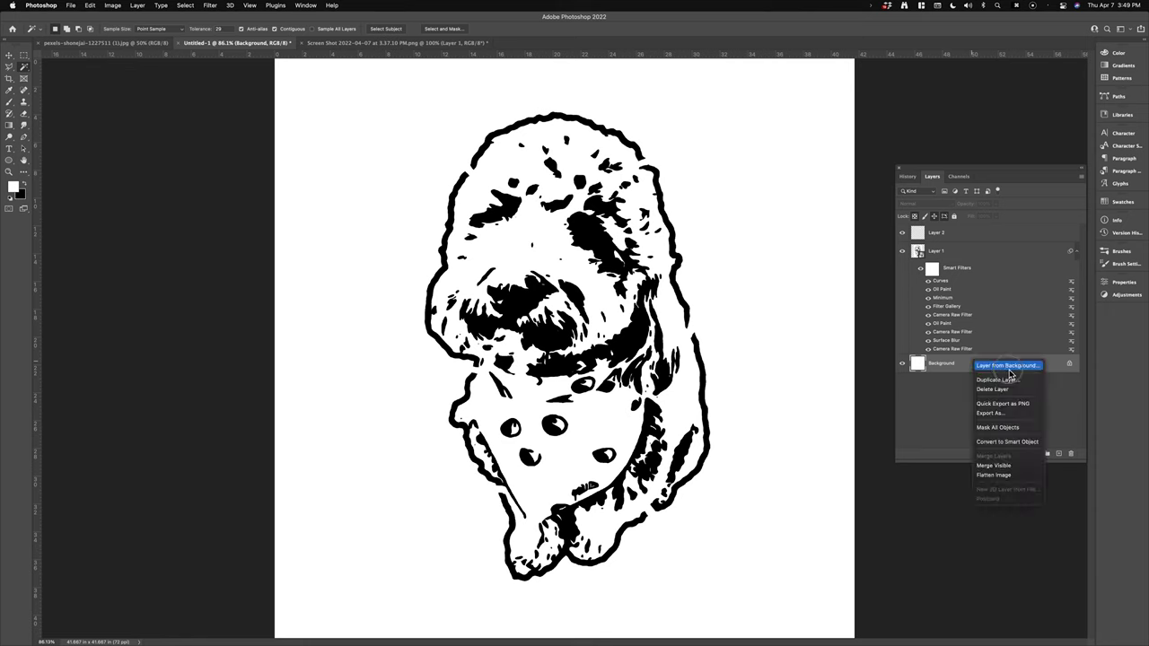
left_click(1008, 367)
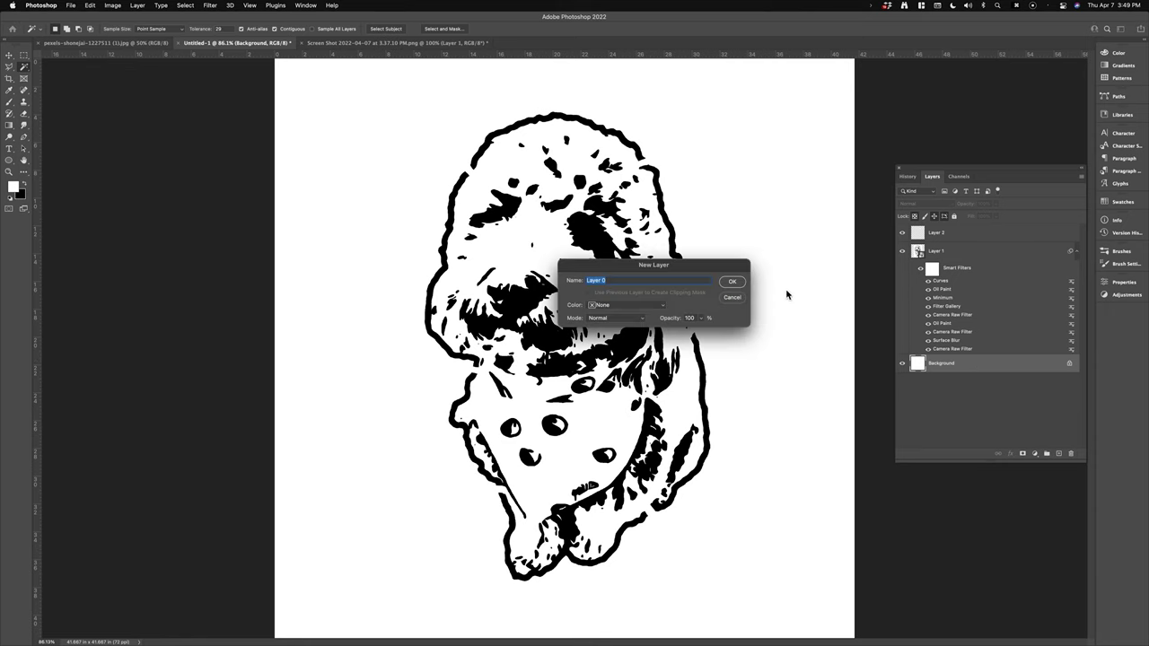
left_click(736, 283)
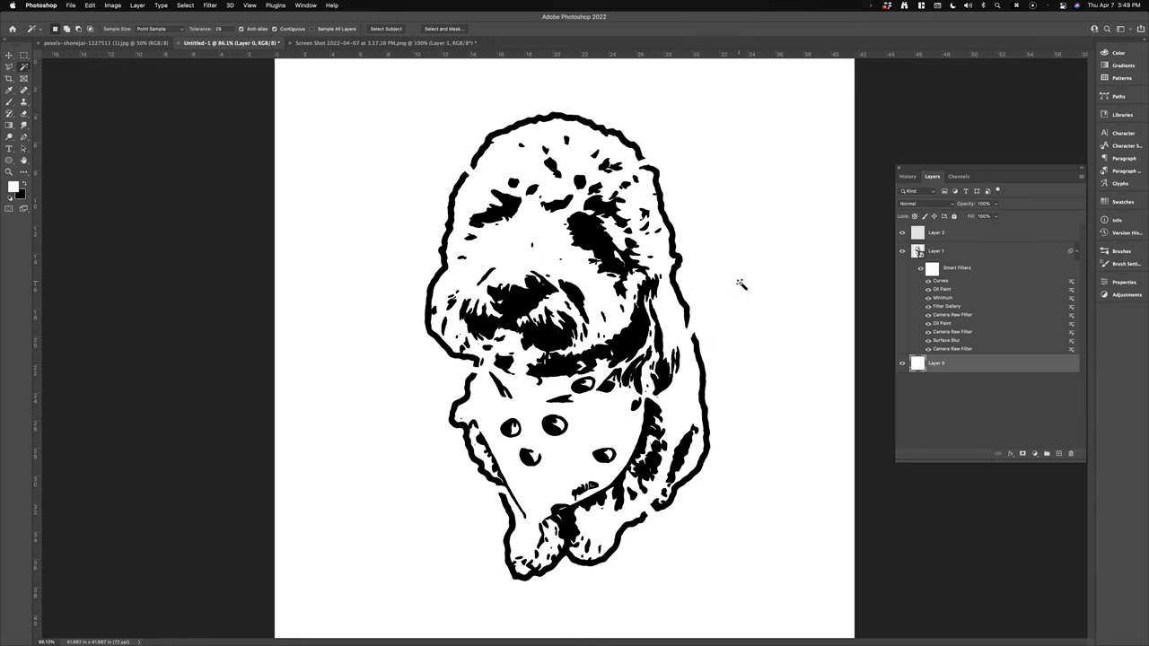
- Convert all three layers into a single smart object
left_click(970, 240, "shift")
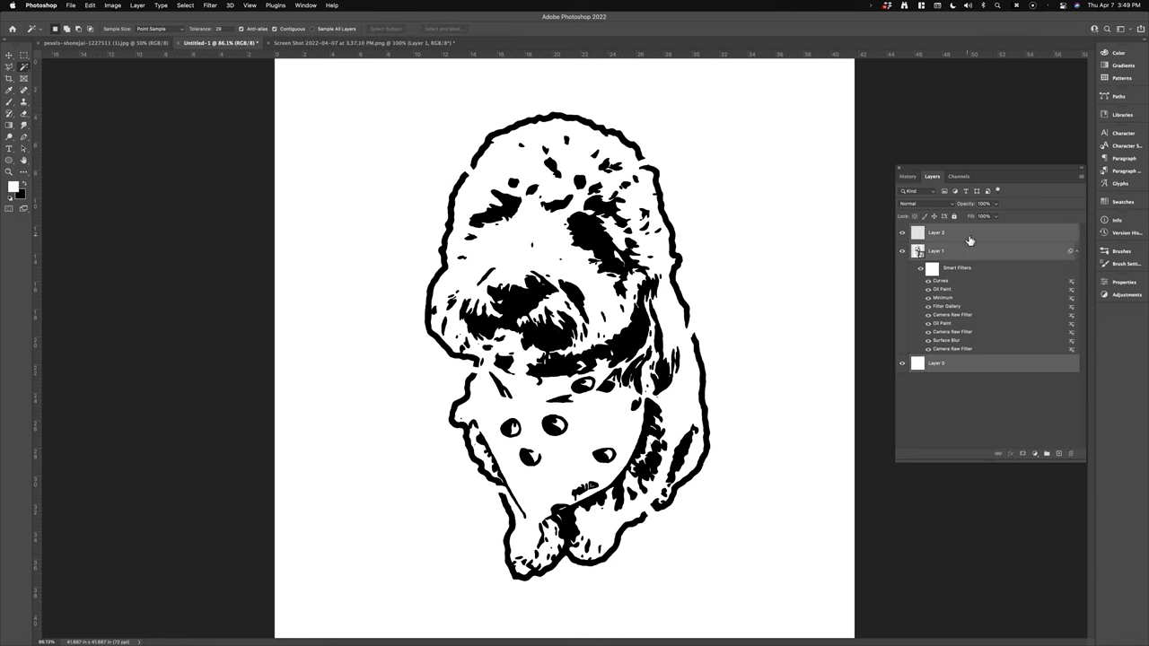
right_click(969, 240)
left_click(1009, 338)
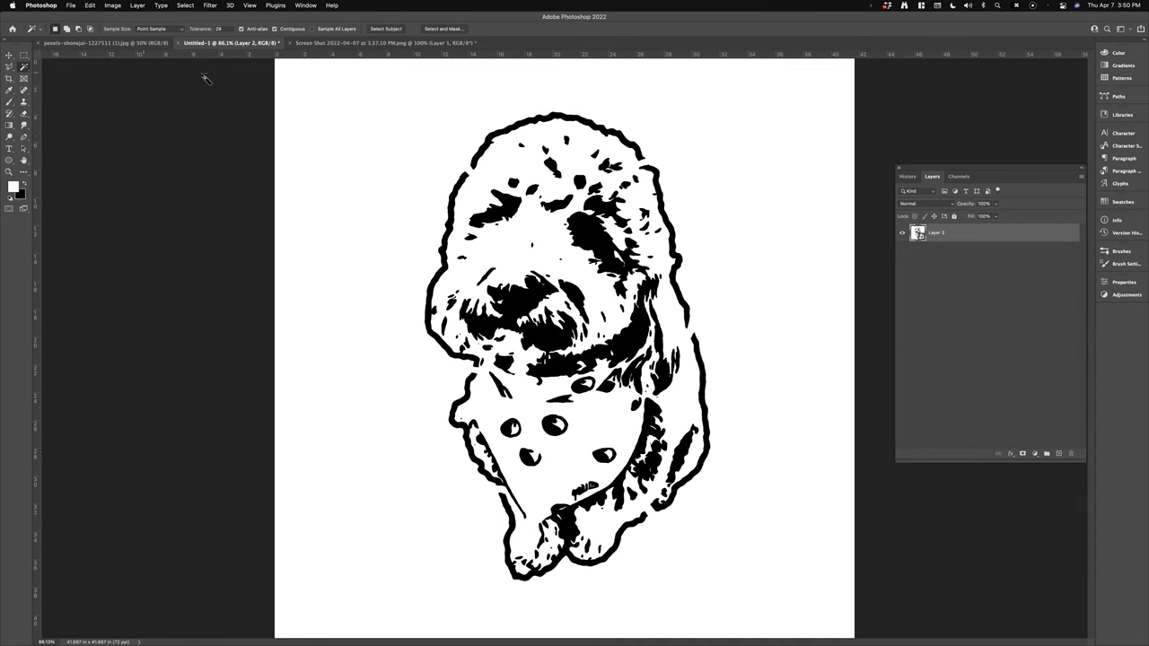
- Select the dog artwork by Magic Wand-picking the white background and inverting the selection
left_click(350, 84)
key("super+minus")
key("super+minus")
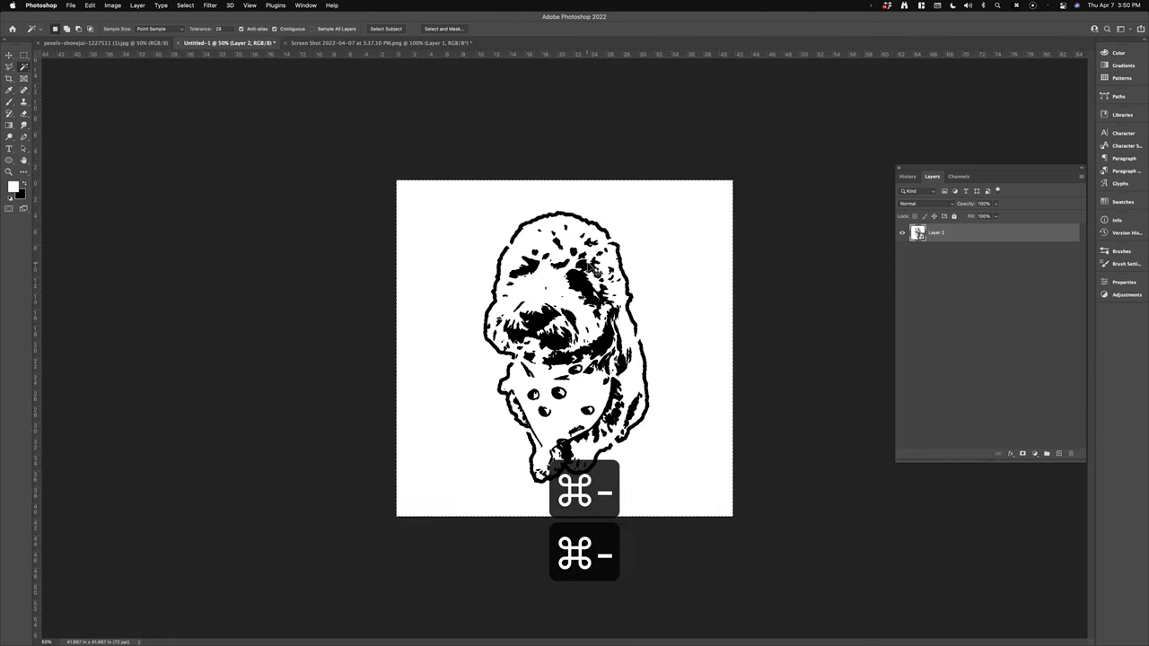
key("super+shift+i")
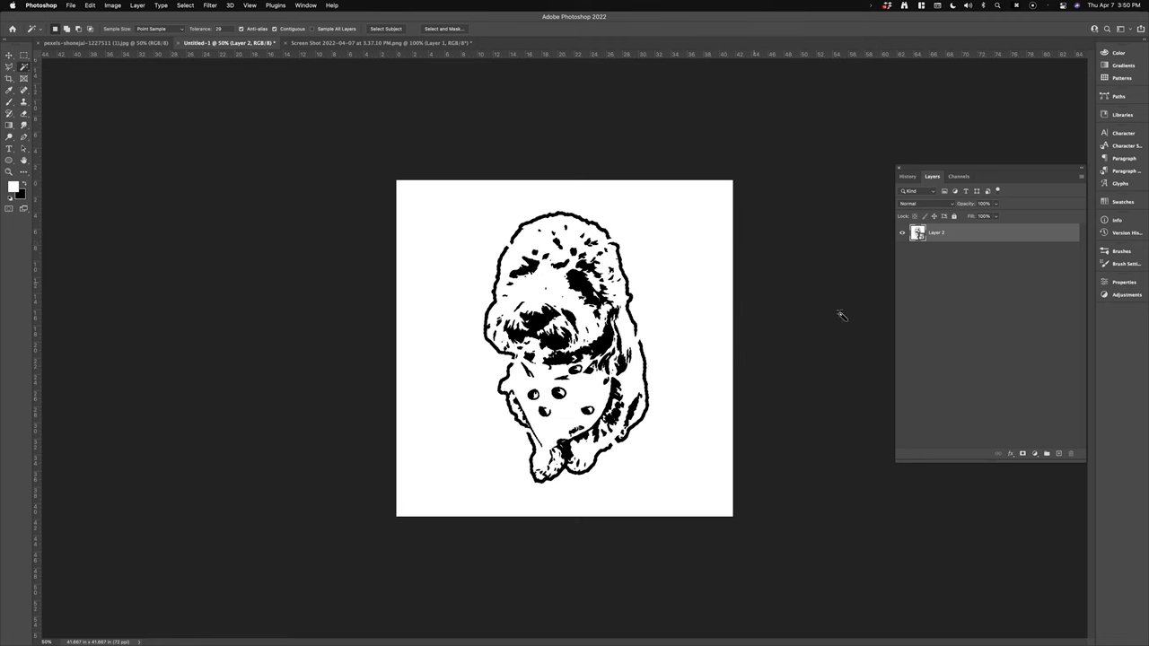
- Add a red e51212 Solid Color fill layer blended with Multiply
left_click(1035, 453)
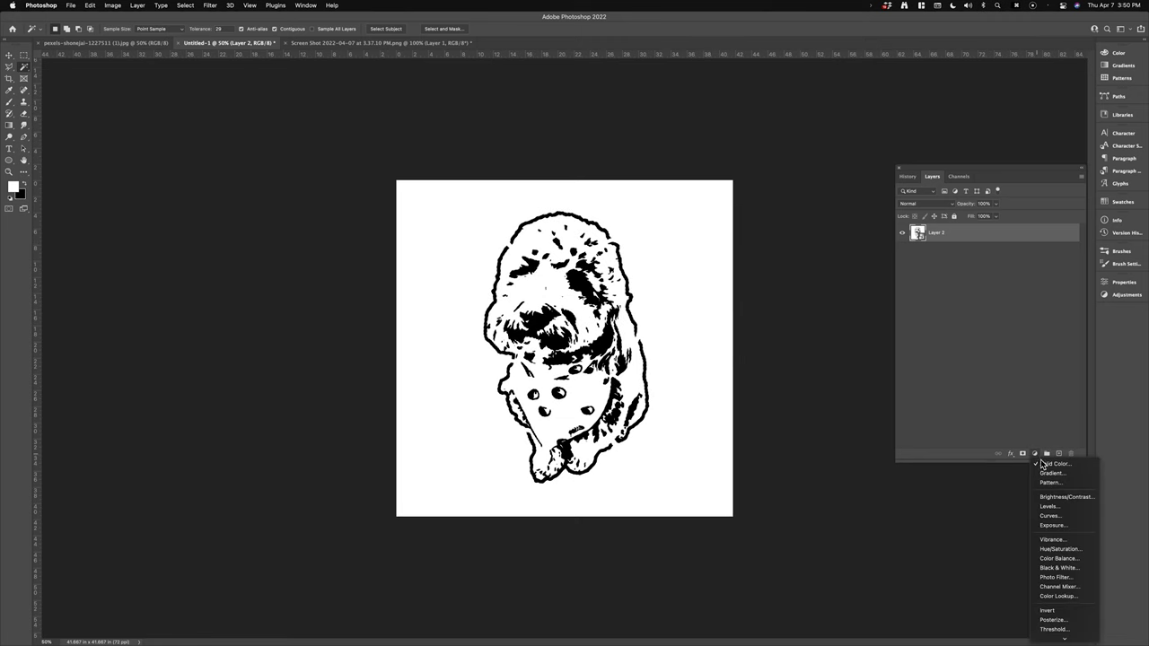
left_click(1042, 465)
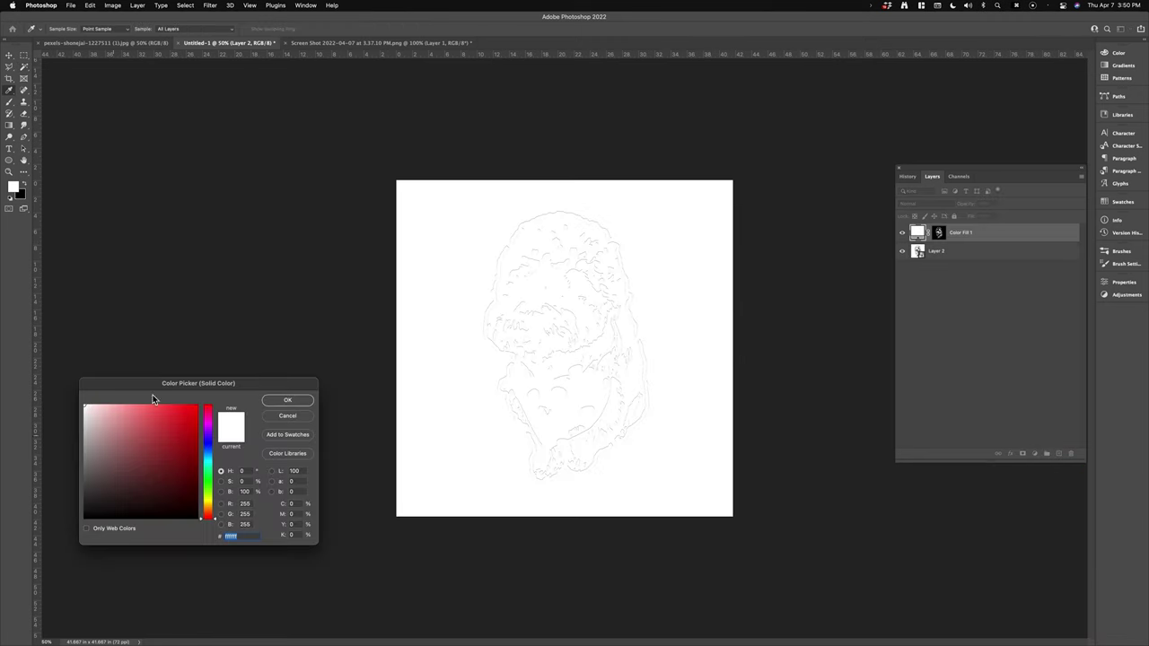
left_click(190, 417)
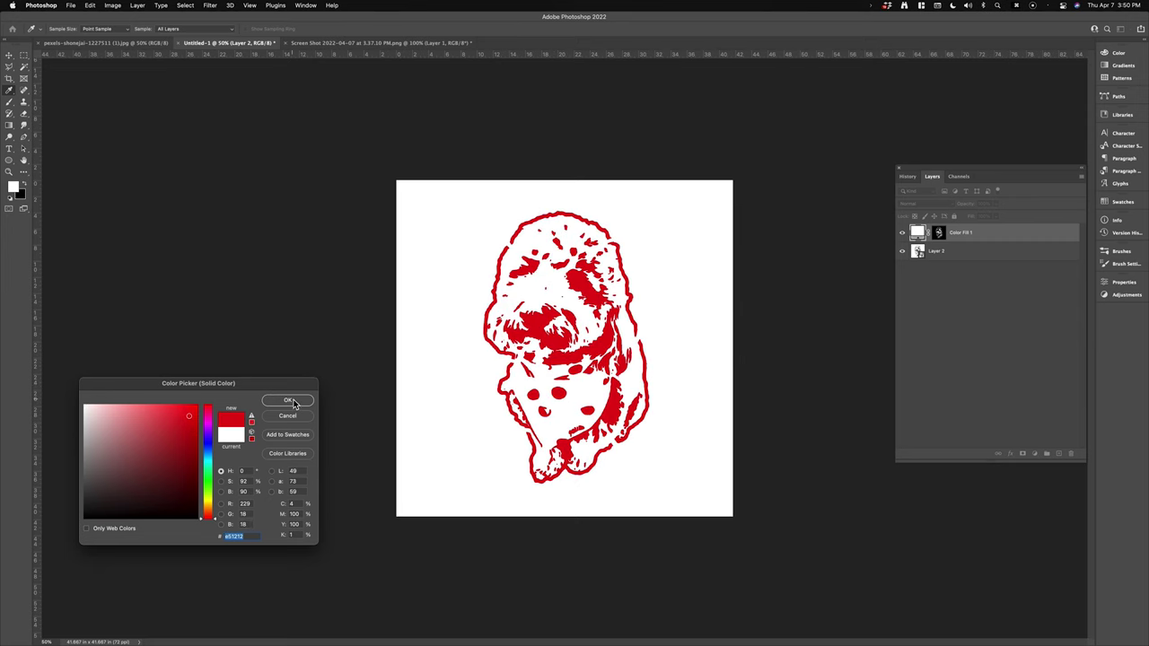
left_click(289, 402)
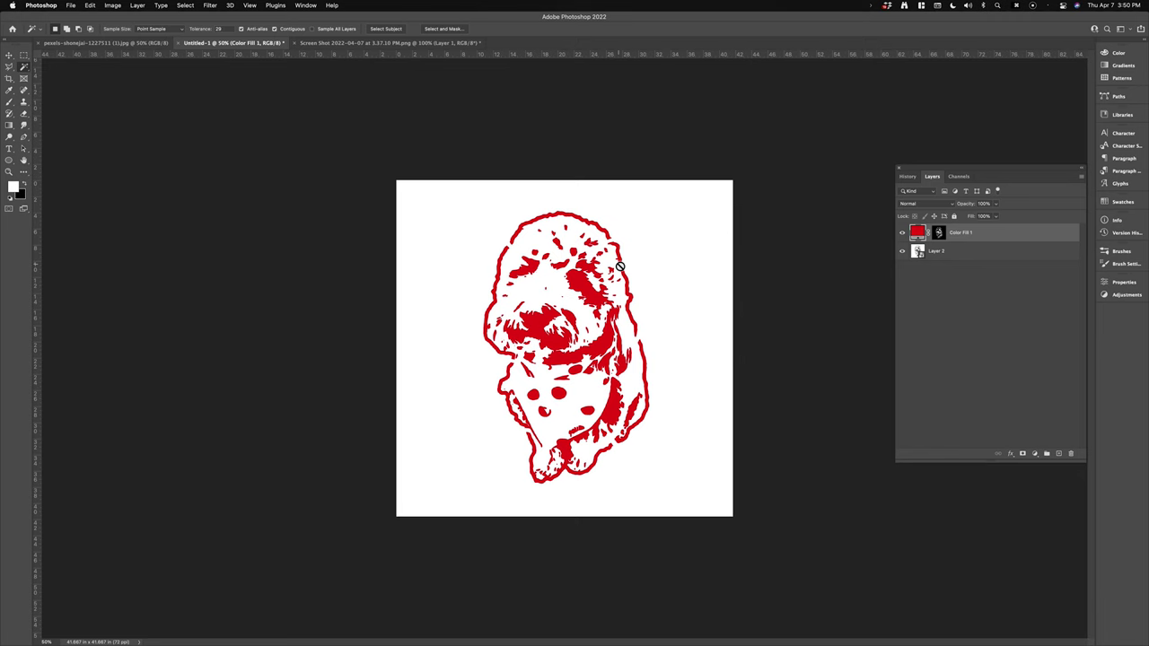
left_click(926, 203)
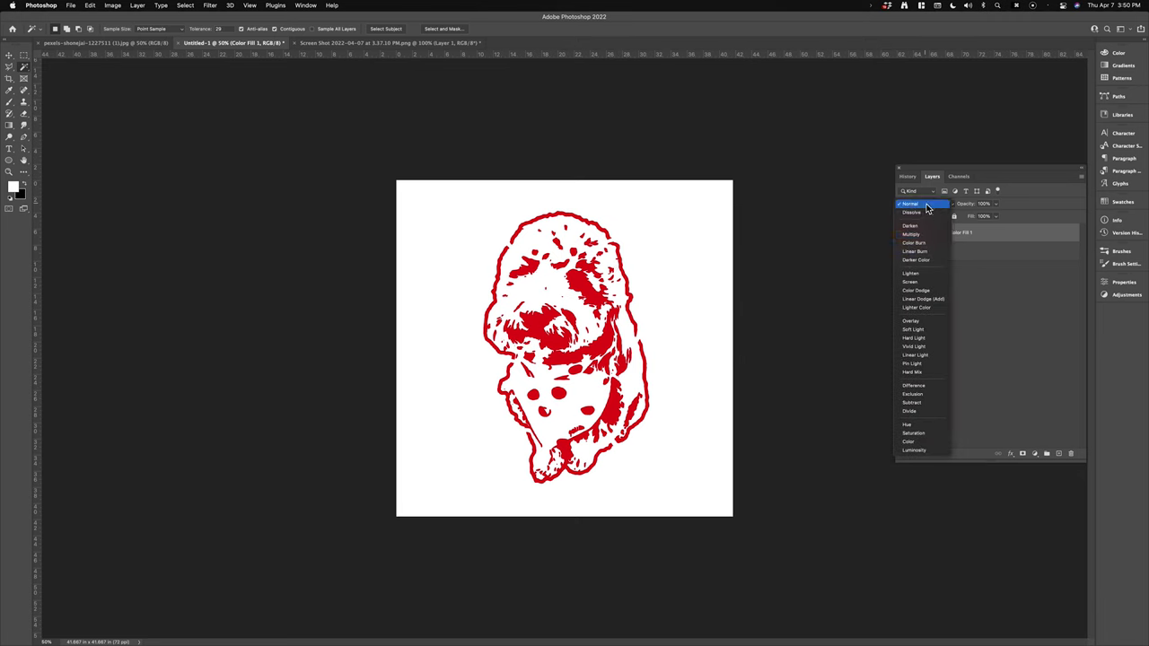
left_click(924, 235)
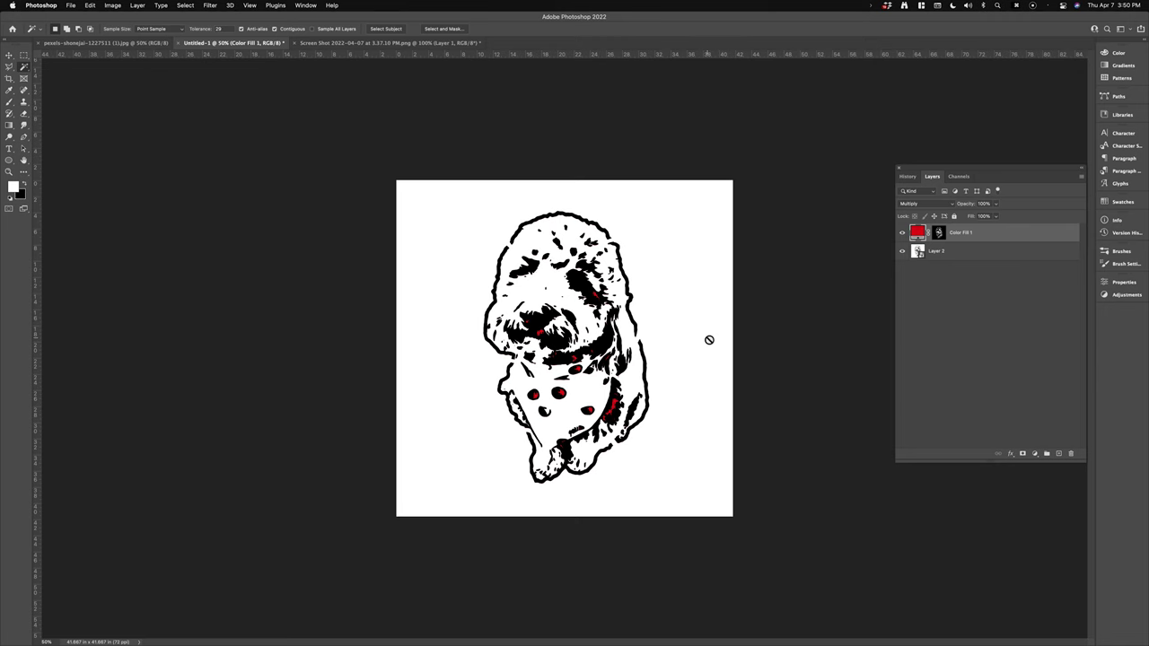
key("super+equal")
key("super+equal")
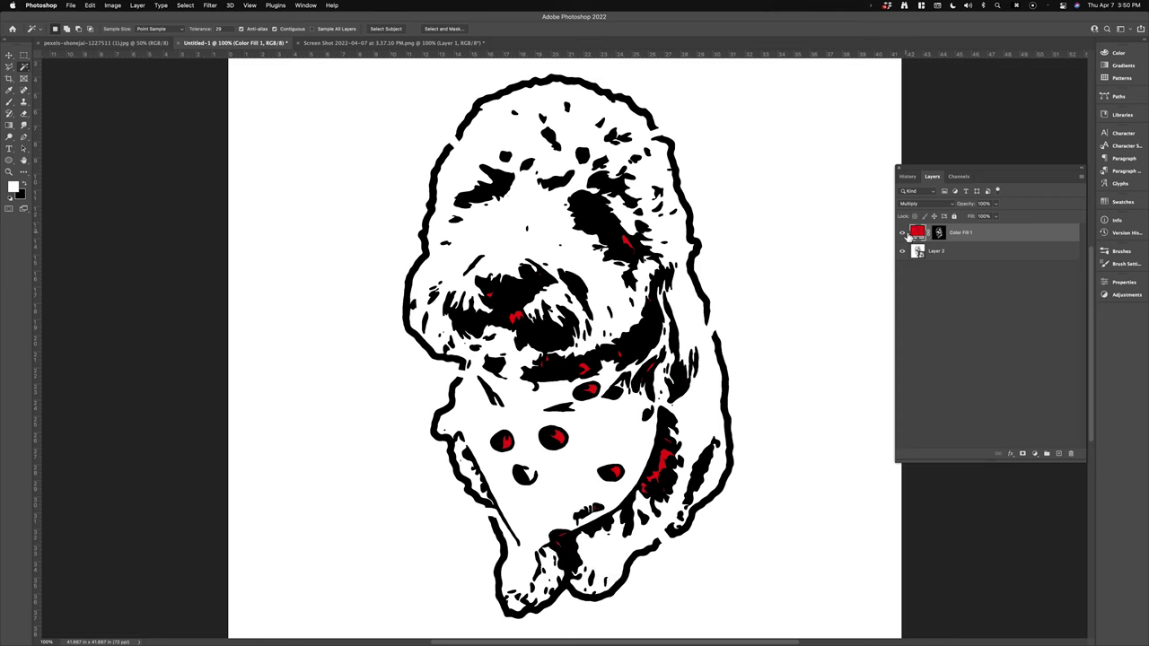
key("b")
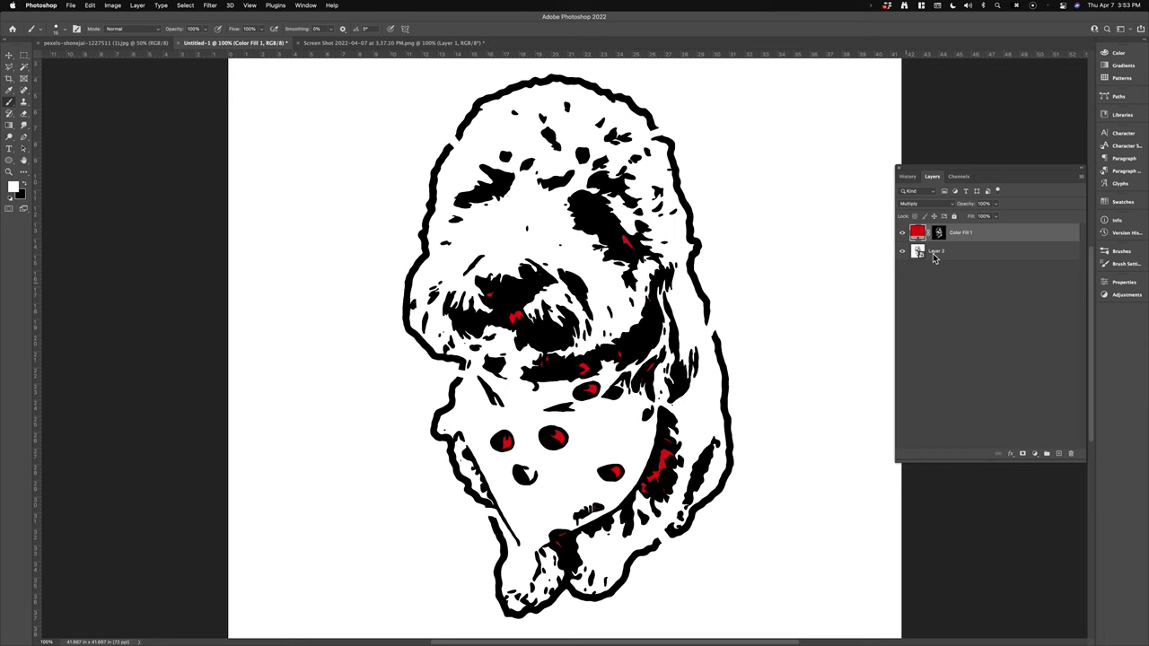
- Add a new empty Layer 3 at the top of the layer stack
left_click(1059, 455)
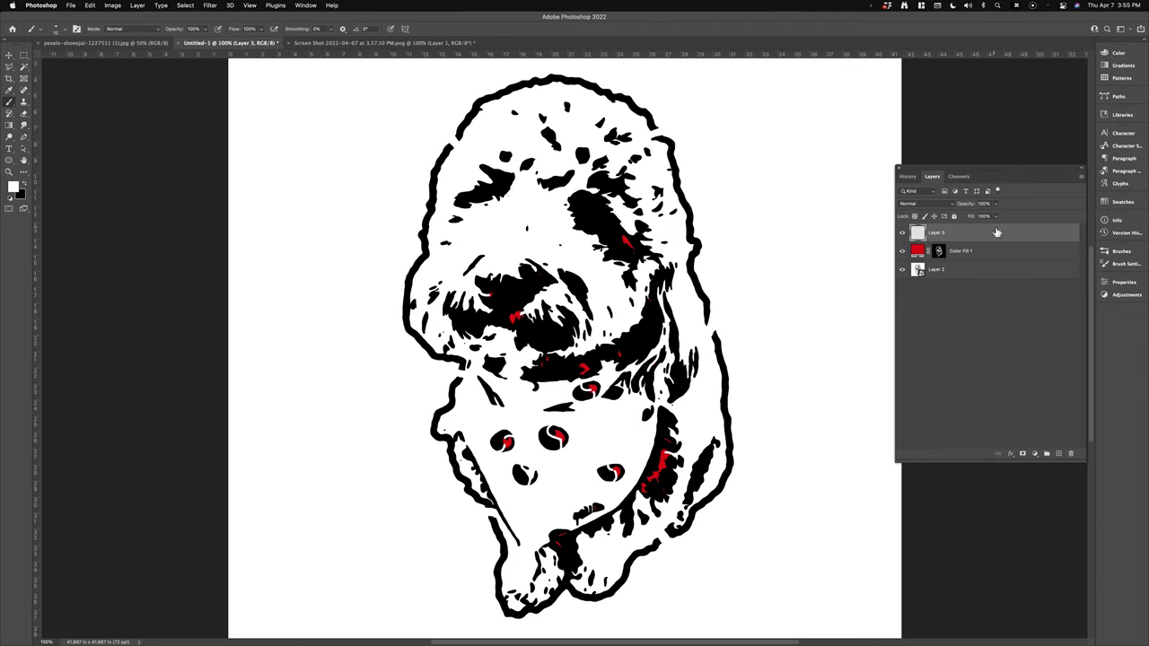
- Copy all of Layer 3's bandana touch-ups and hide Layer 3
key("super+a")
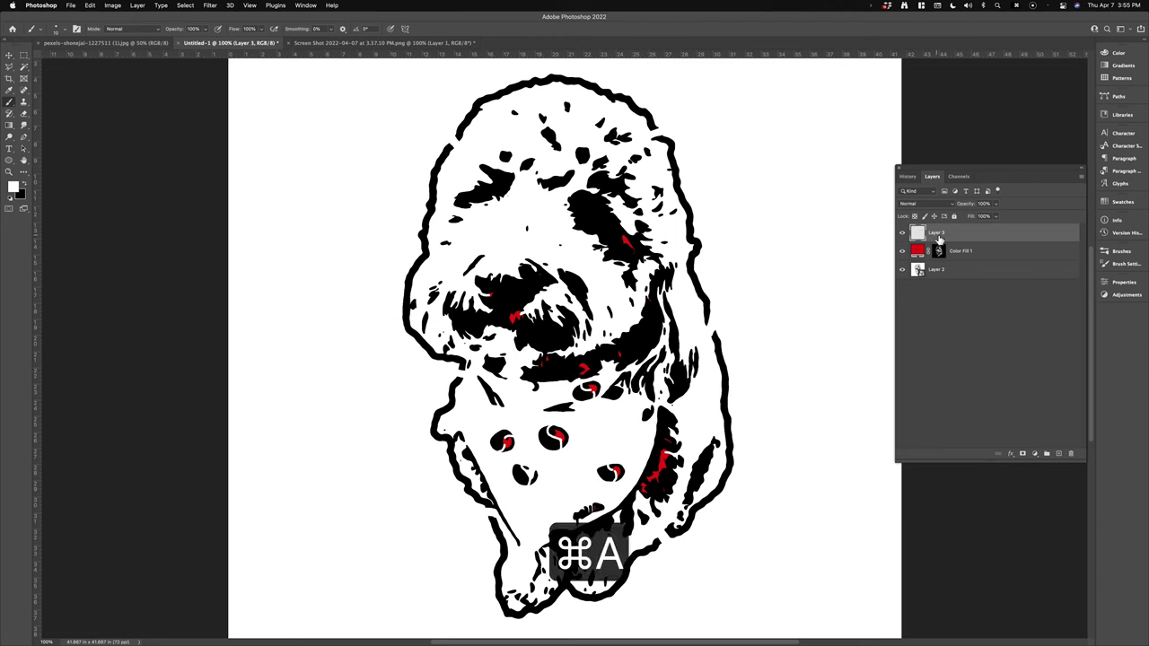
key("super+c")
left_click(902, 233)
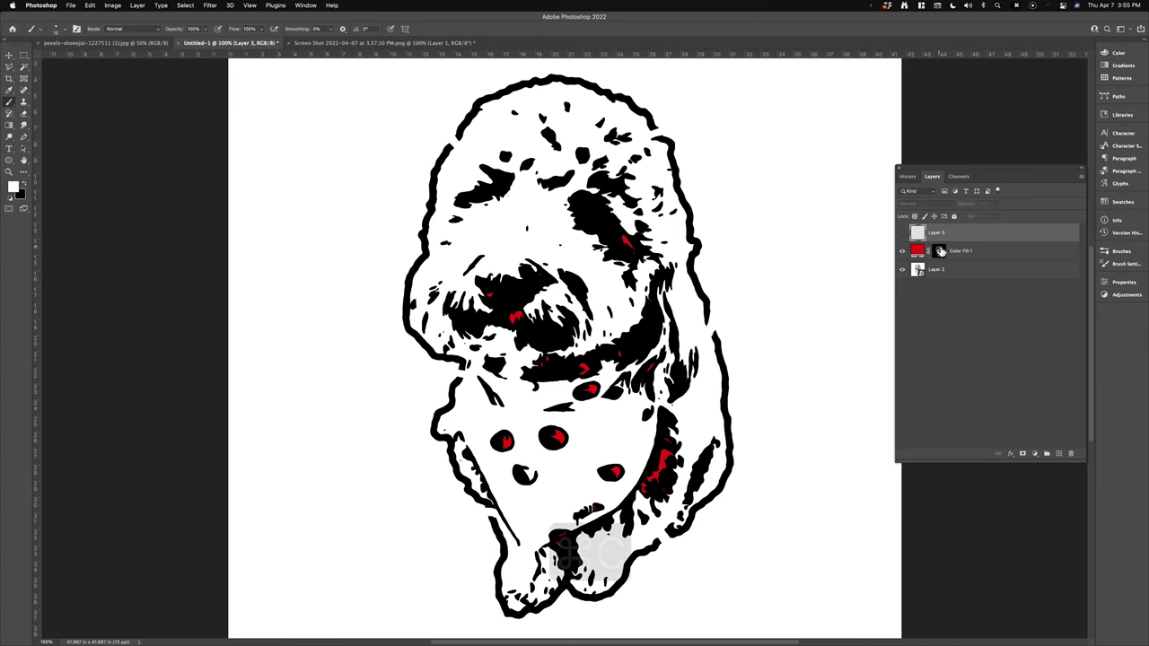
- Paste the touch-ups in place inside Layer 2's embedded file and save it
double_click(917, 269)
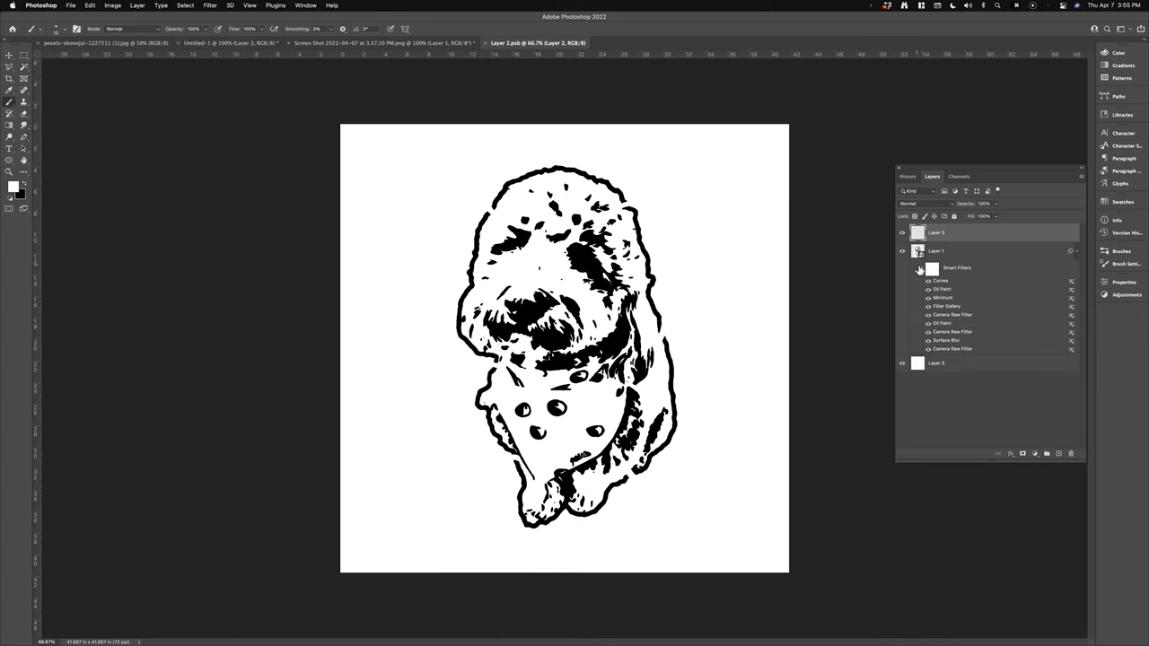
key("super+v")
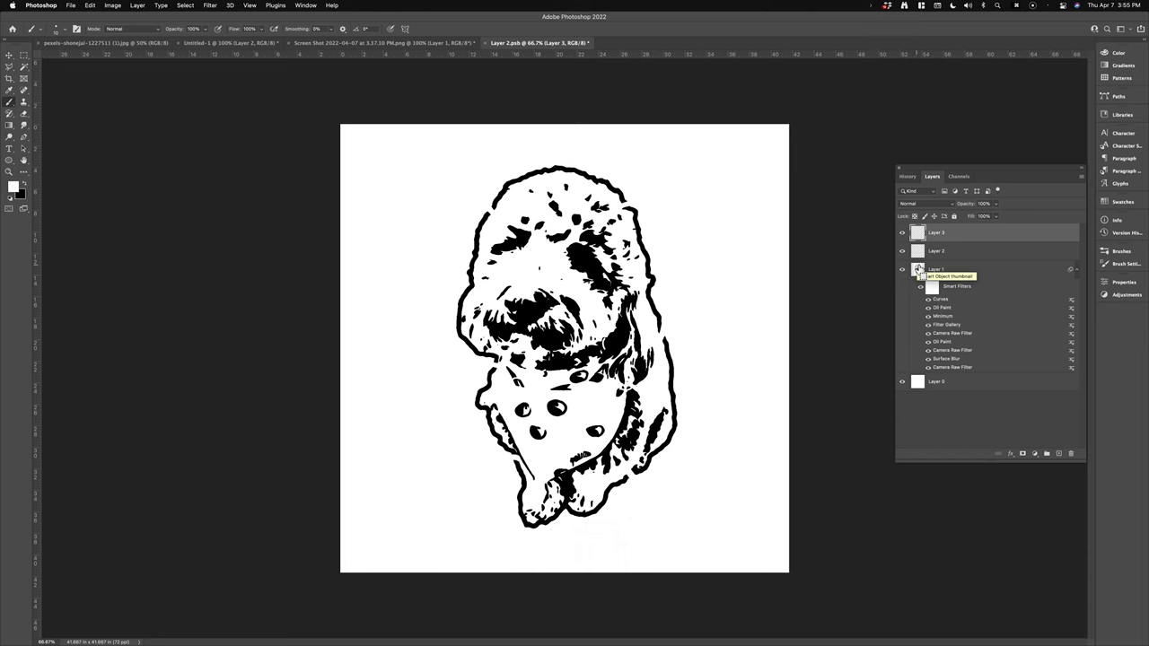
key("super+z")
key("shift+super+v")
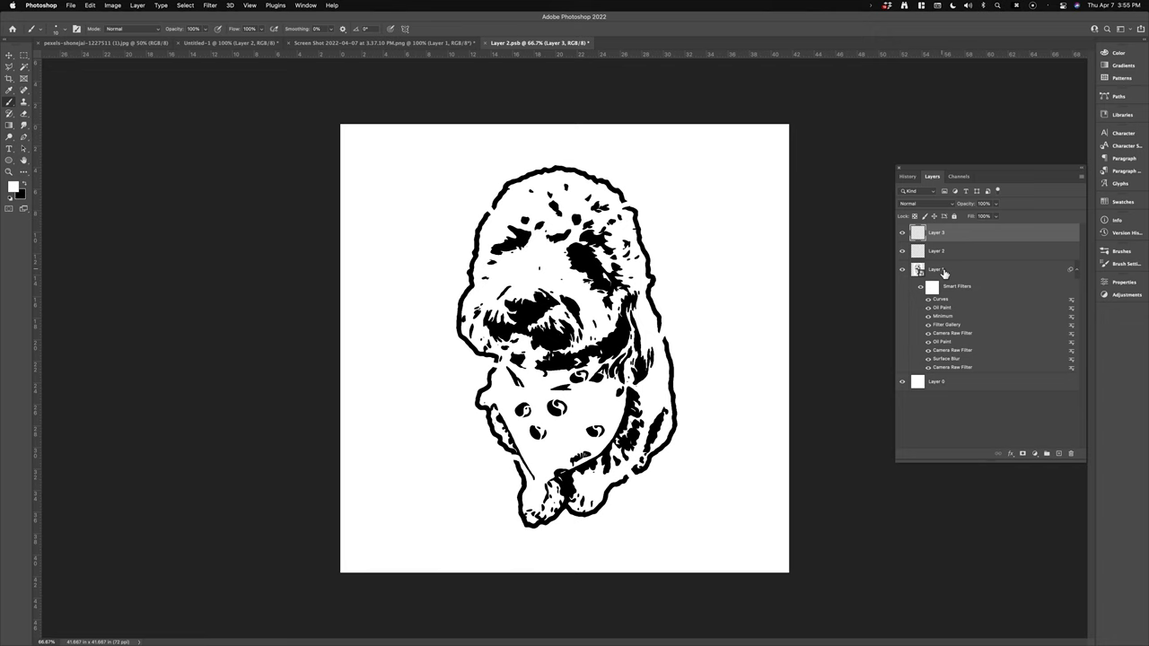
left_click(903, 235)
left_click(903, 235)
key("super+s")
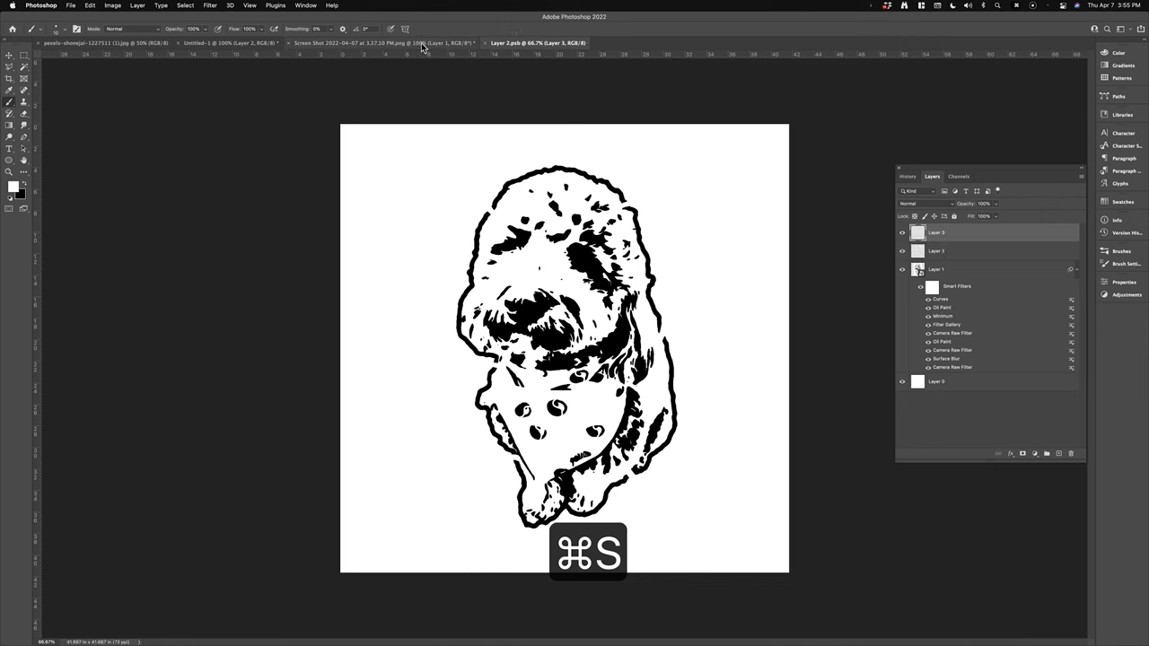
- In Untitled-1, hide the red fill and select the dog by inverting a Magic Wand background selection
left_click(229, 43)
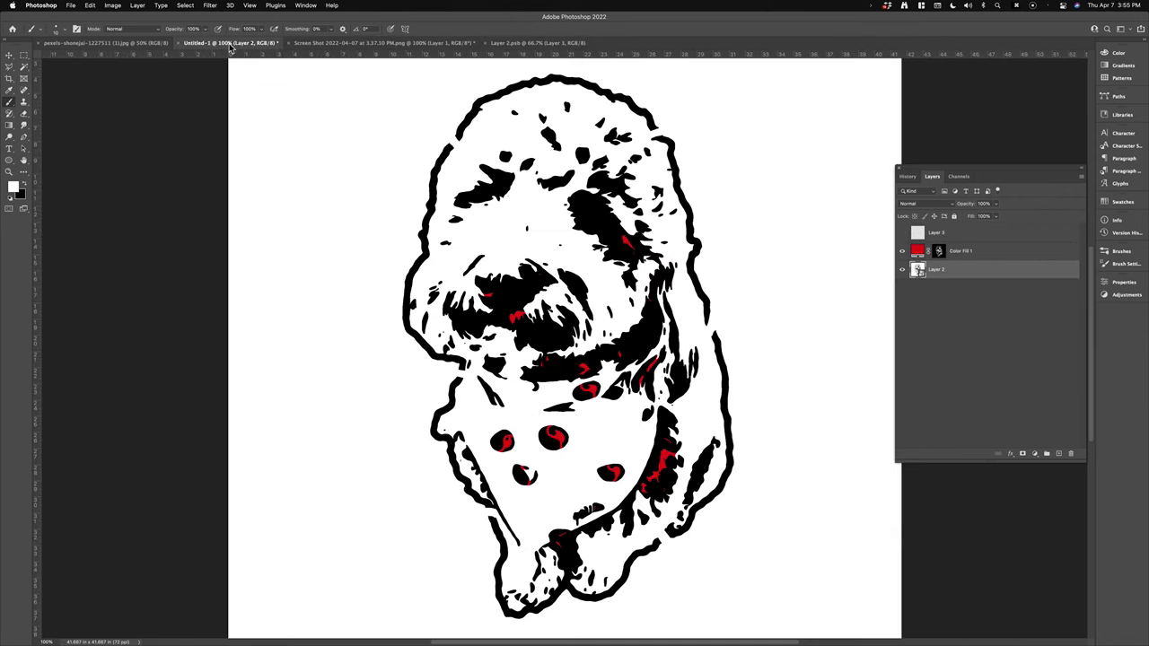
left_click(901, 250)
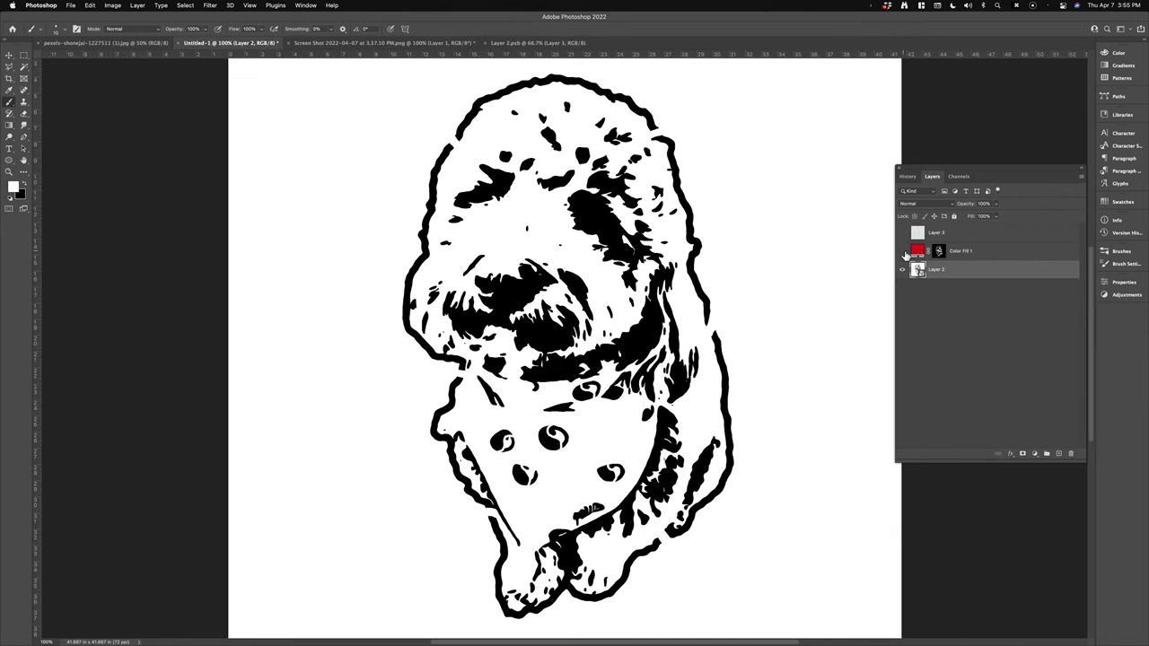
left_click(24, 67)
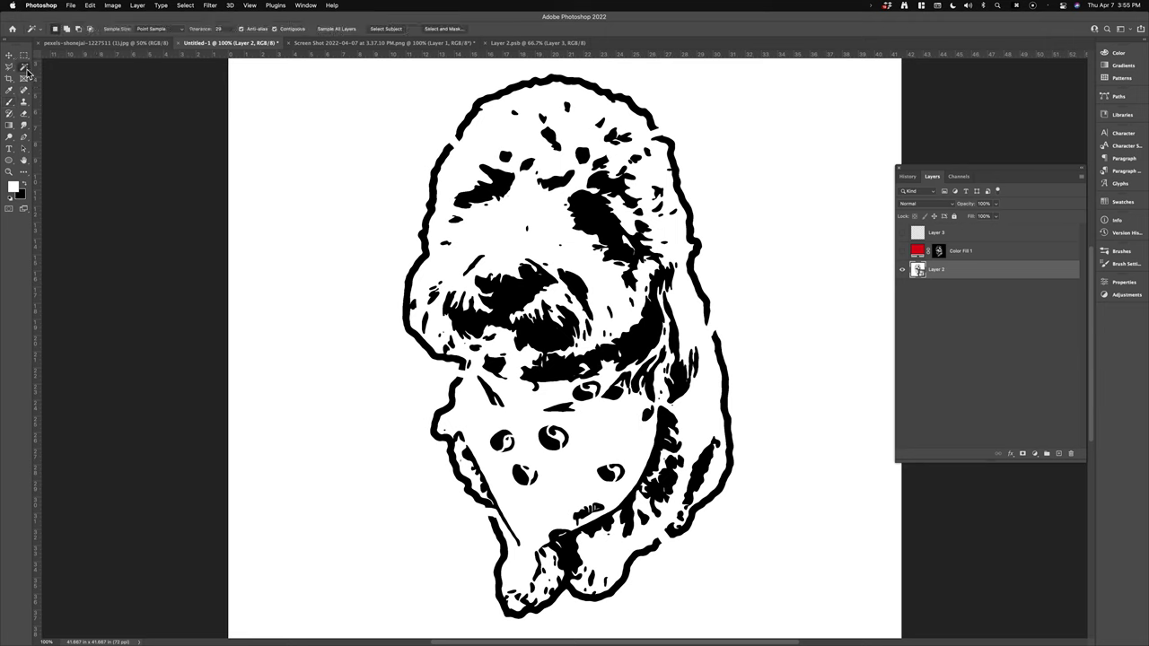
left_click(270, 98)
key("shift+super+i")
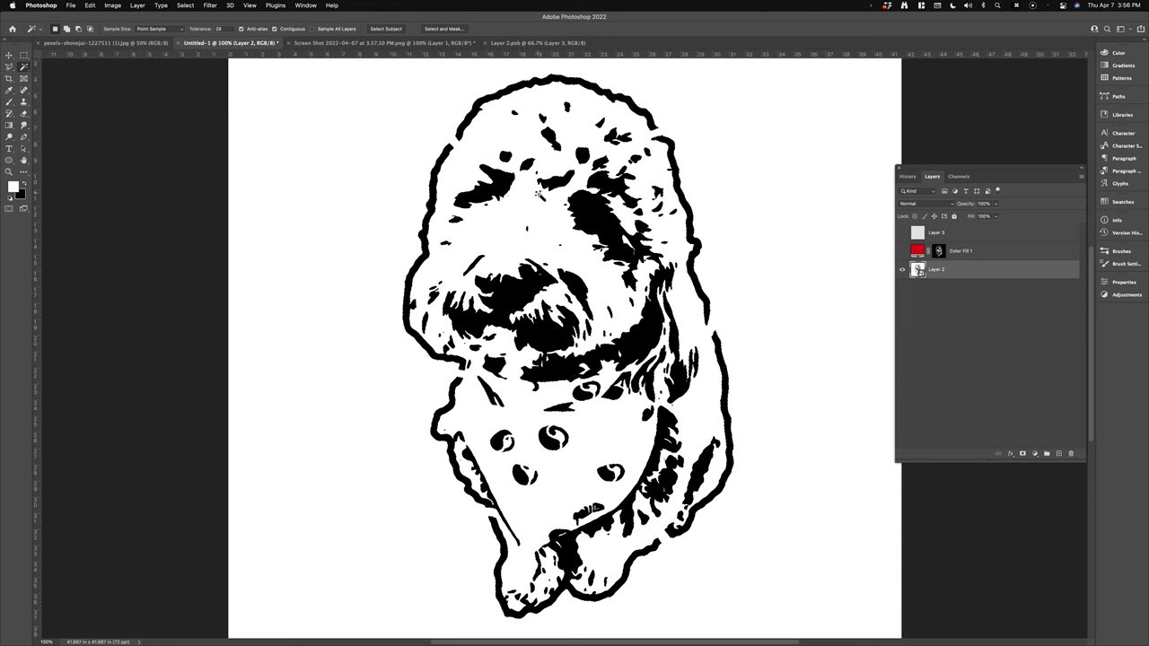
- Add a vivid blue (#2103ff) Solid Color fill layer, keeping Normal blend mode
left_click(1035, 455)
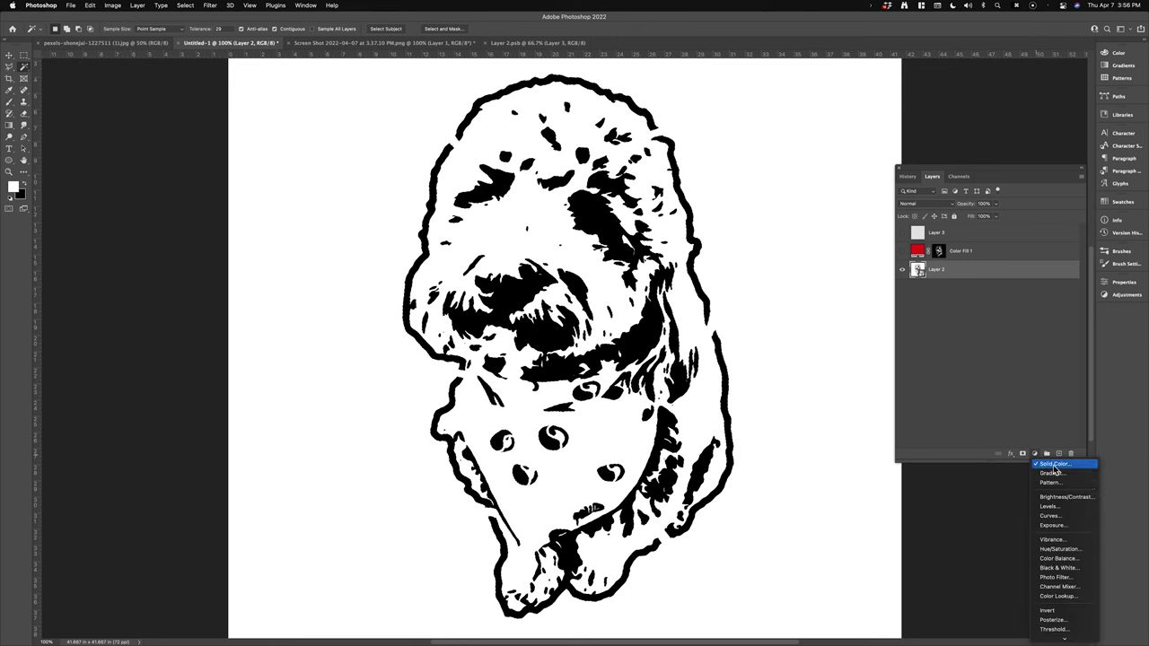
left_click(1055, 463)
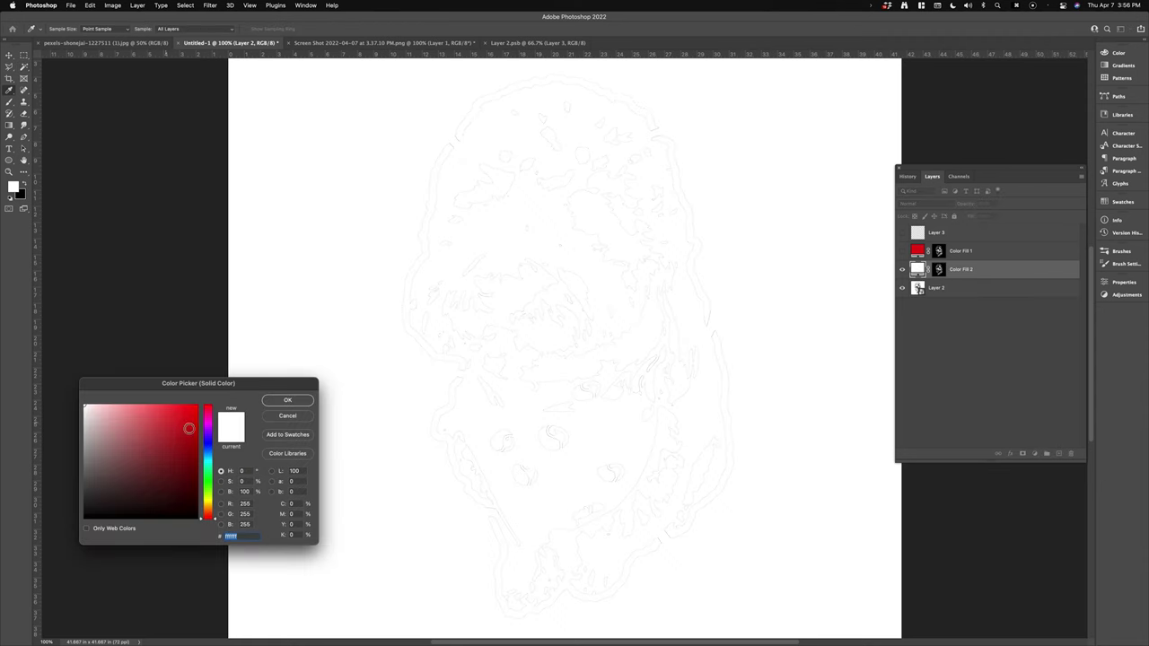
left_click(208, 439)
left_click_drag(192, 411, 211, 400)
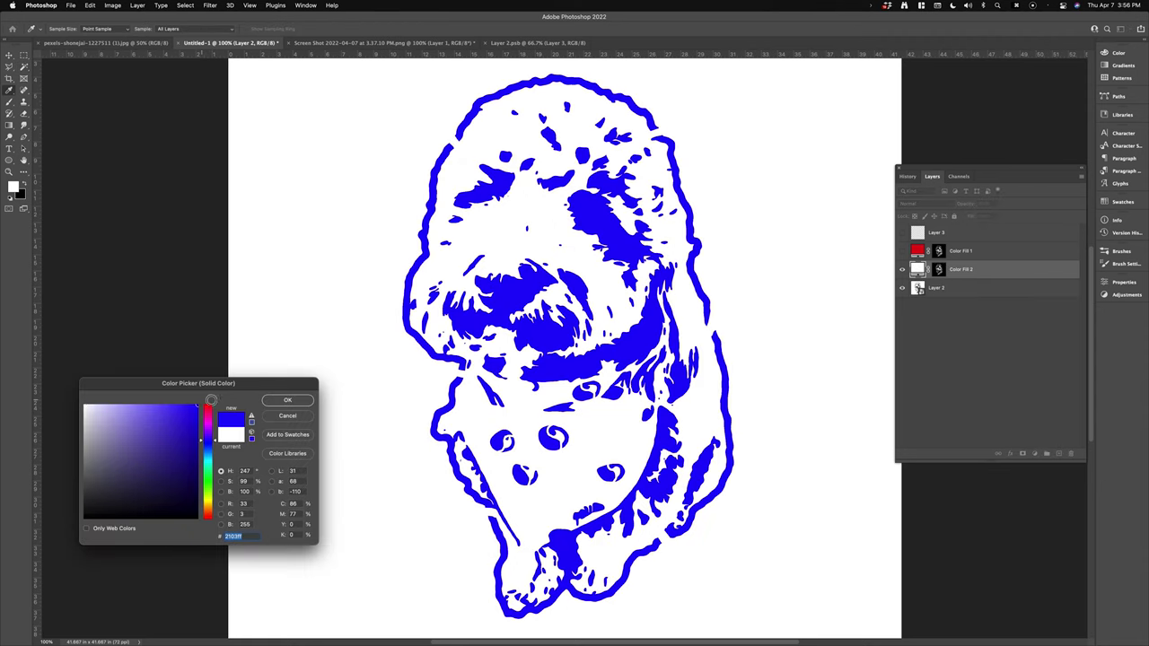
left_click(288, 400)
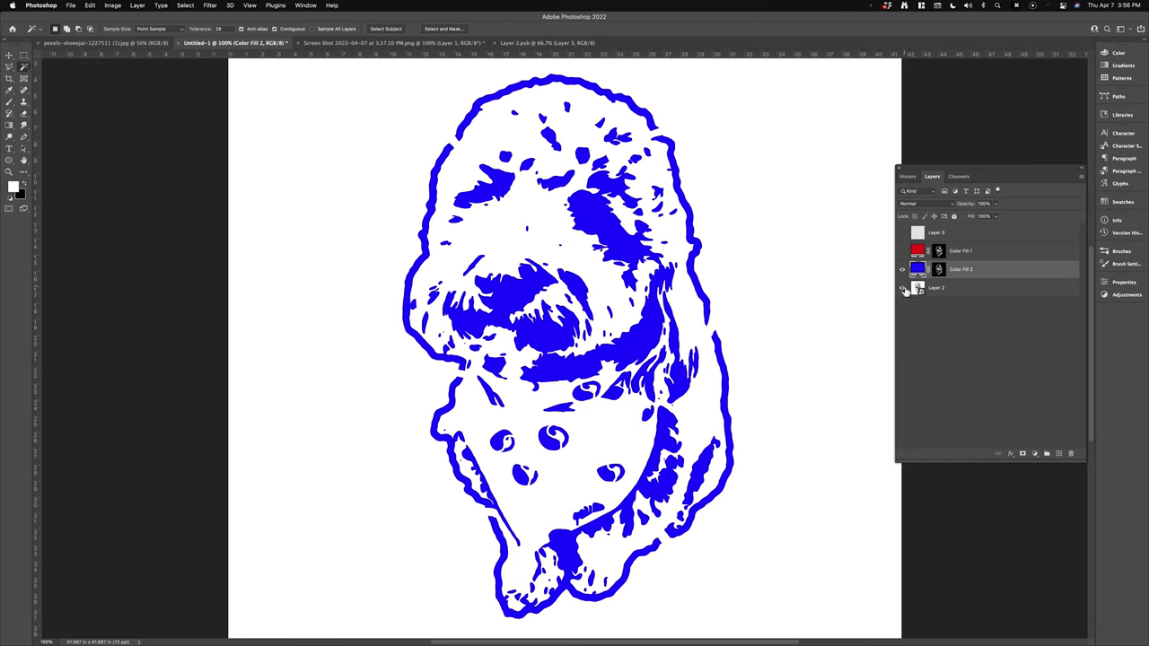
left_click(931, 208)
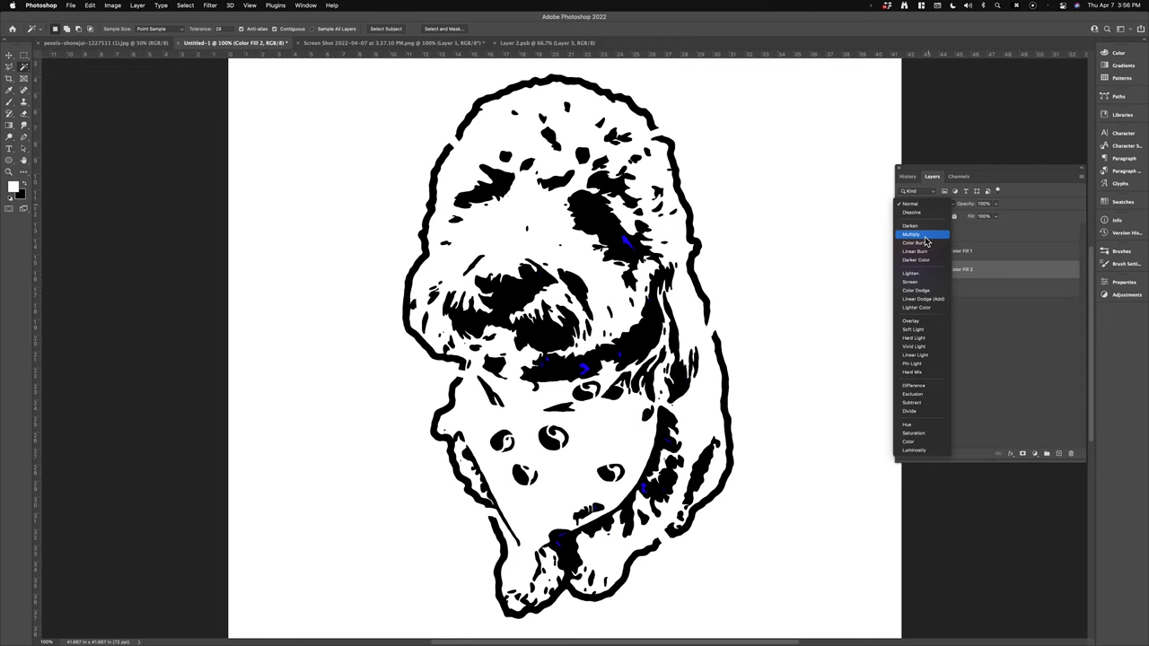
left_click(994, 265)
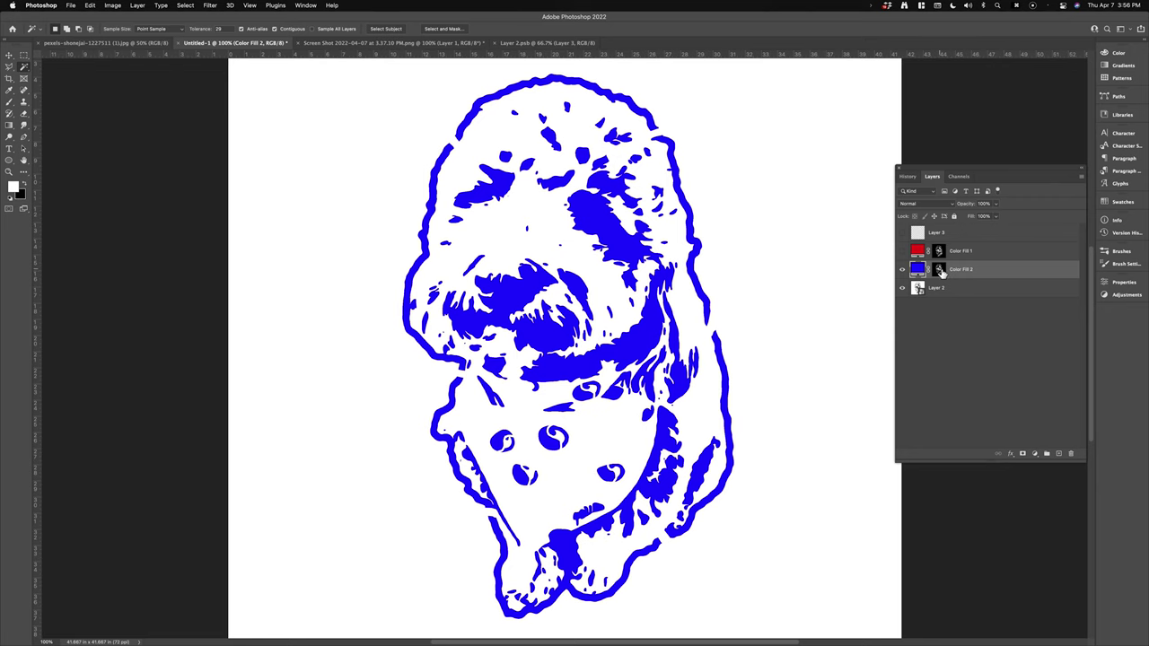
- Brush white into Color Fill 2's mask near the bandana and lower body to fill gaps
left_click(939, 270, "alt")
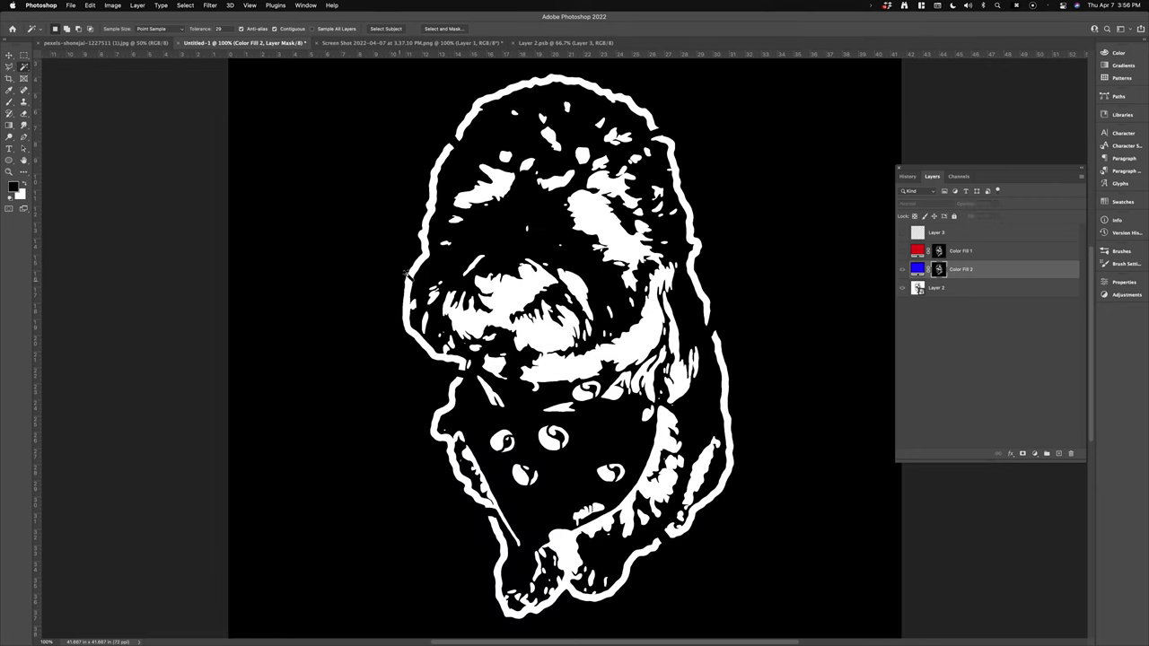
key("x")
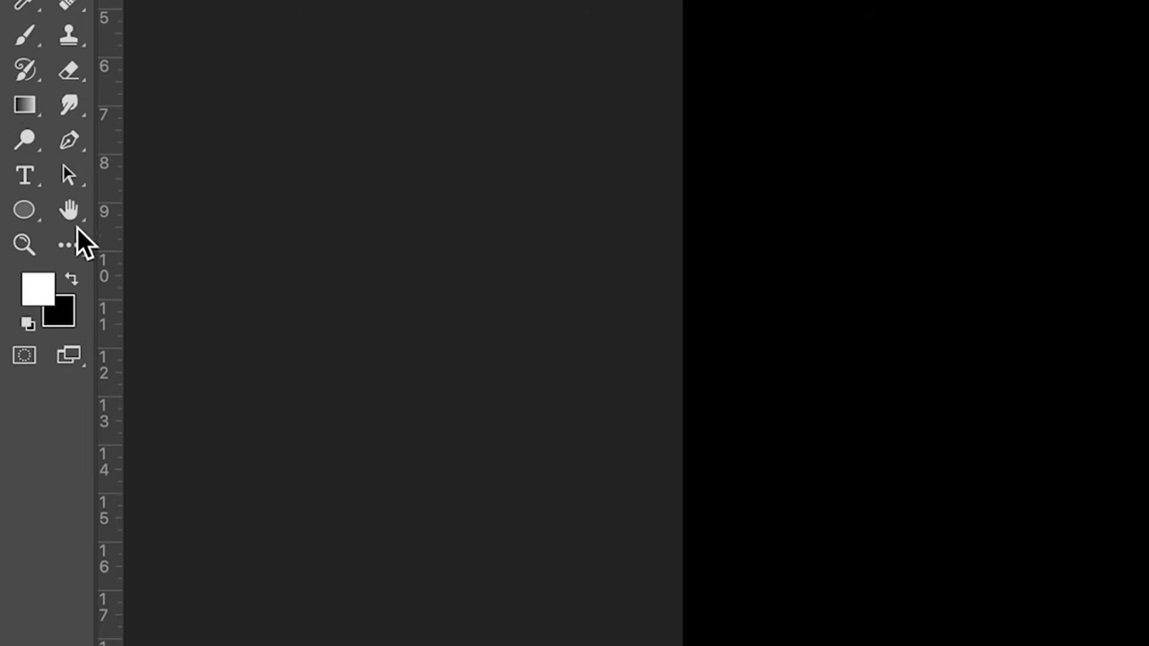
left_click(25, 37)
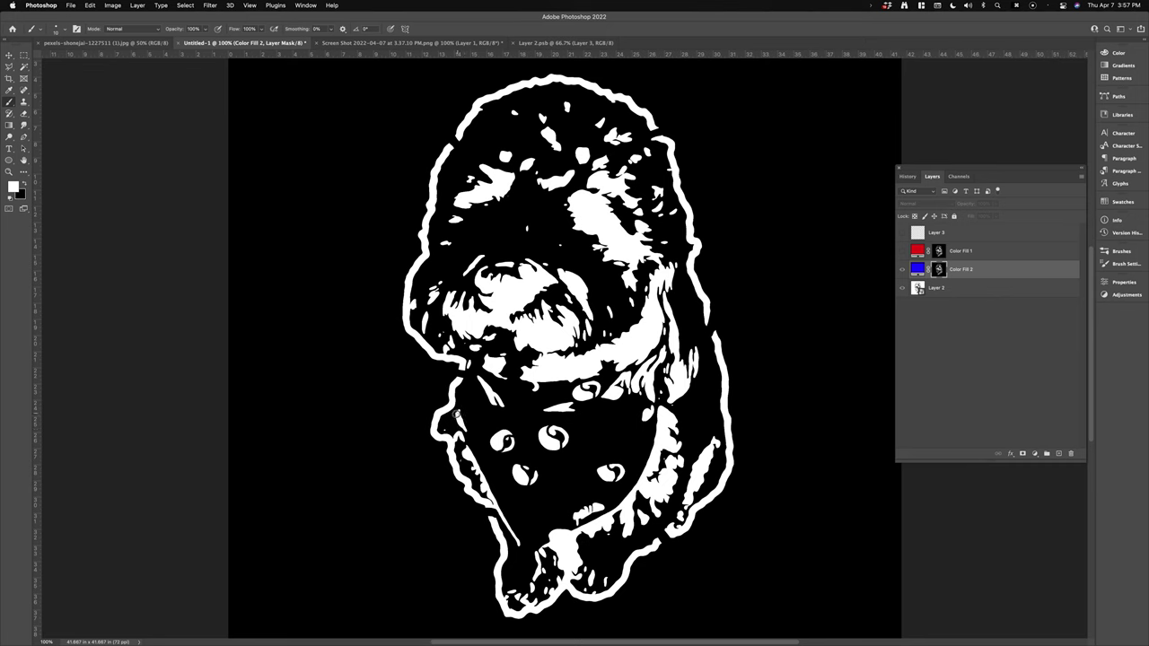
mouse_move(566, 409)
left_mouse_down()
mouse_move(588, 409)
mouse_move(538, 410)
left_mouse_up()
left_click_drag(523, 549, 525, 553)
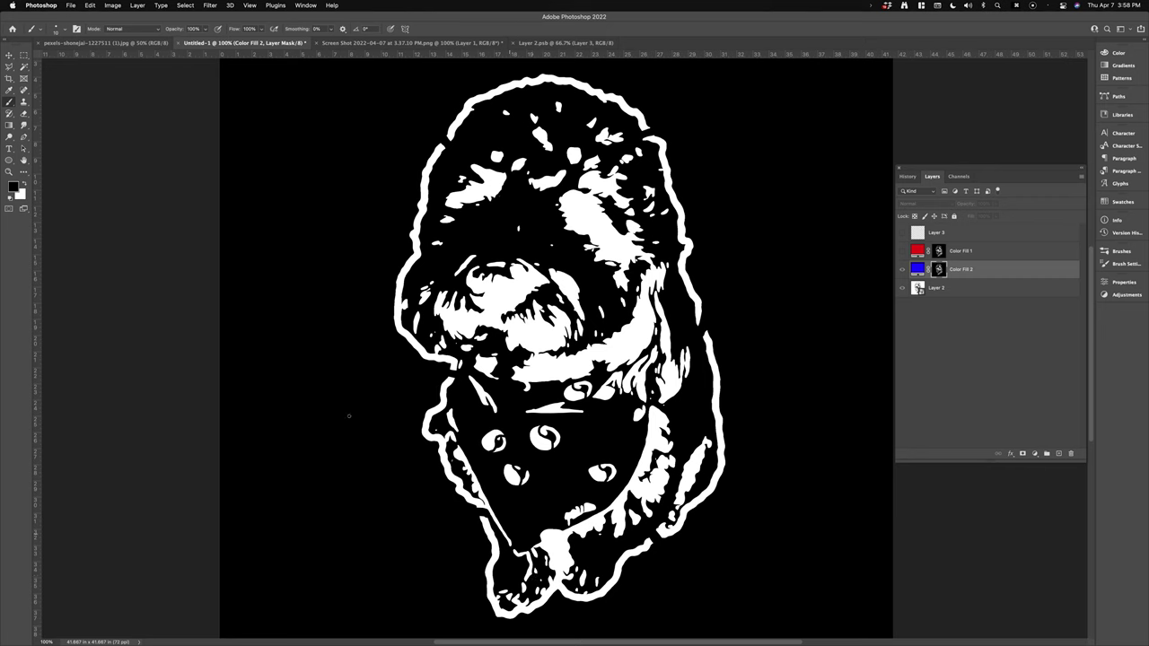
key("x")
left_click(918, 269)
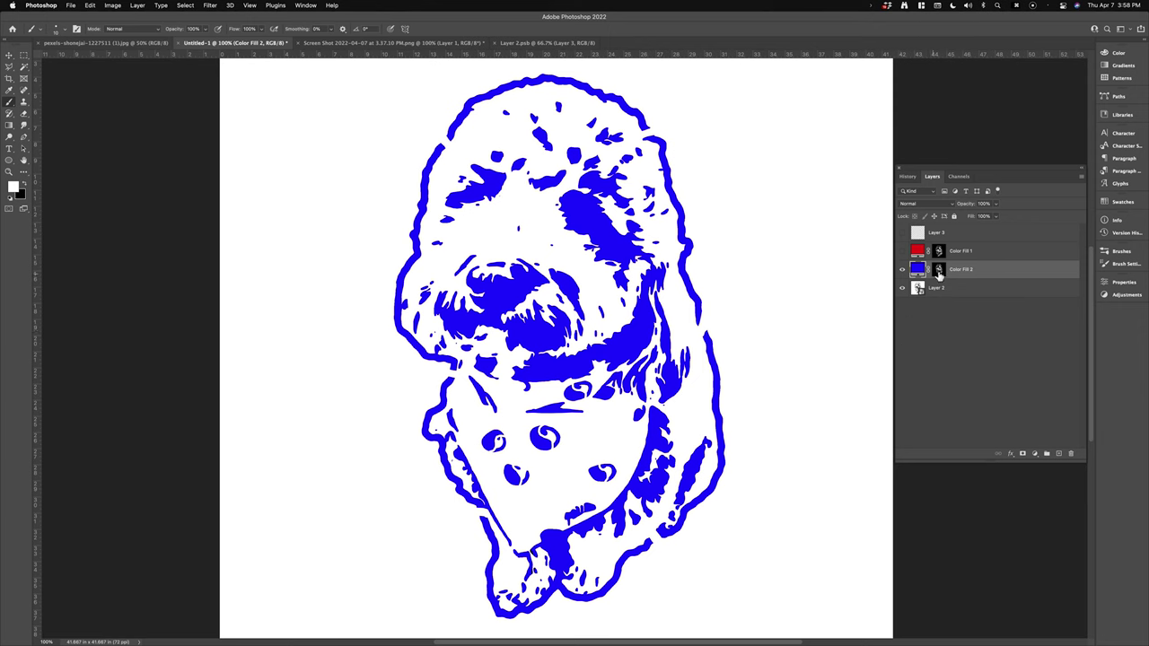
- Change Color Fill 2's colour to black (000000)
double_click(923, 269)
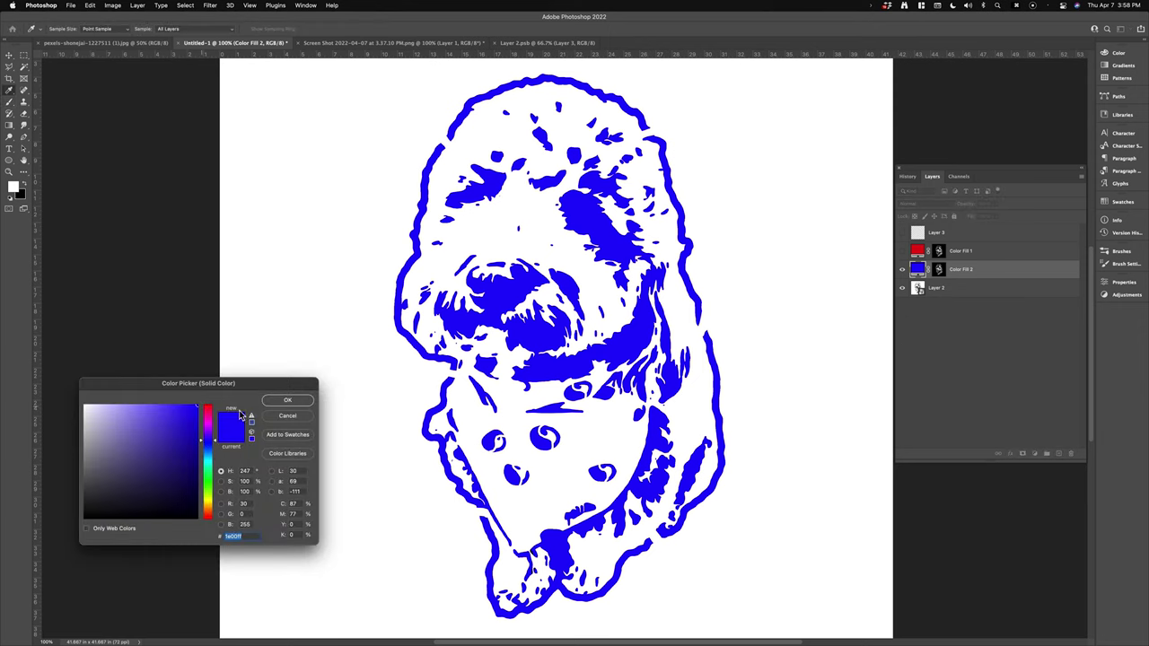
type("000000")
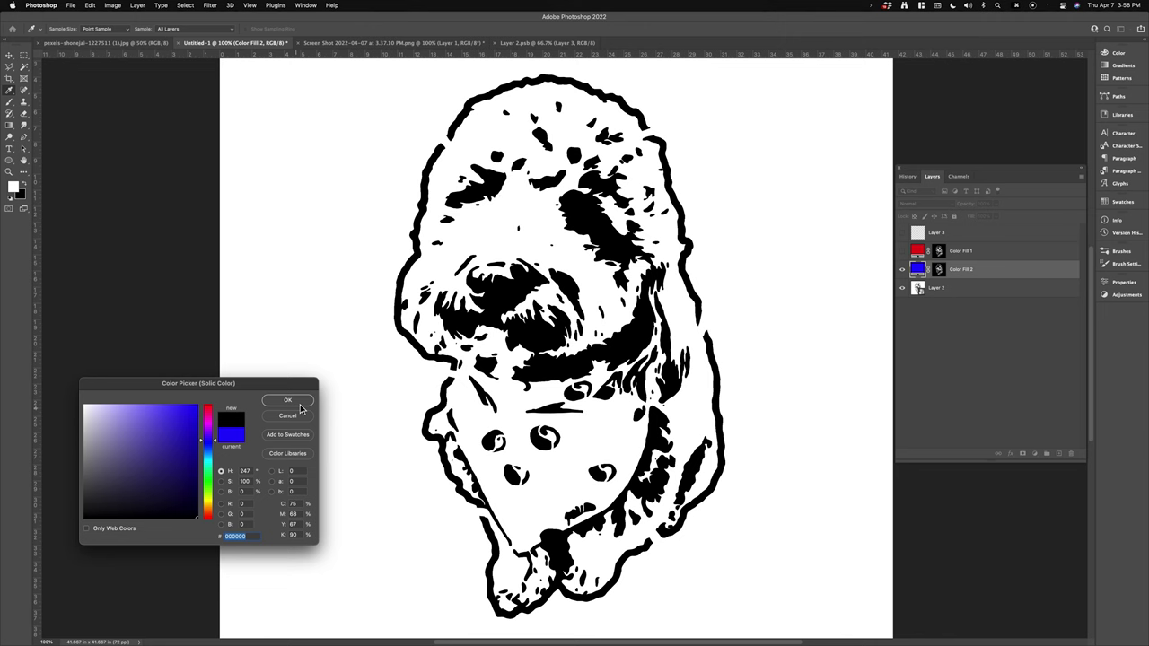
left_click(301, 401)
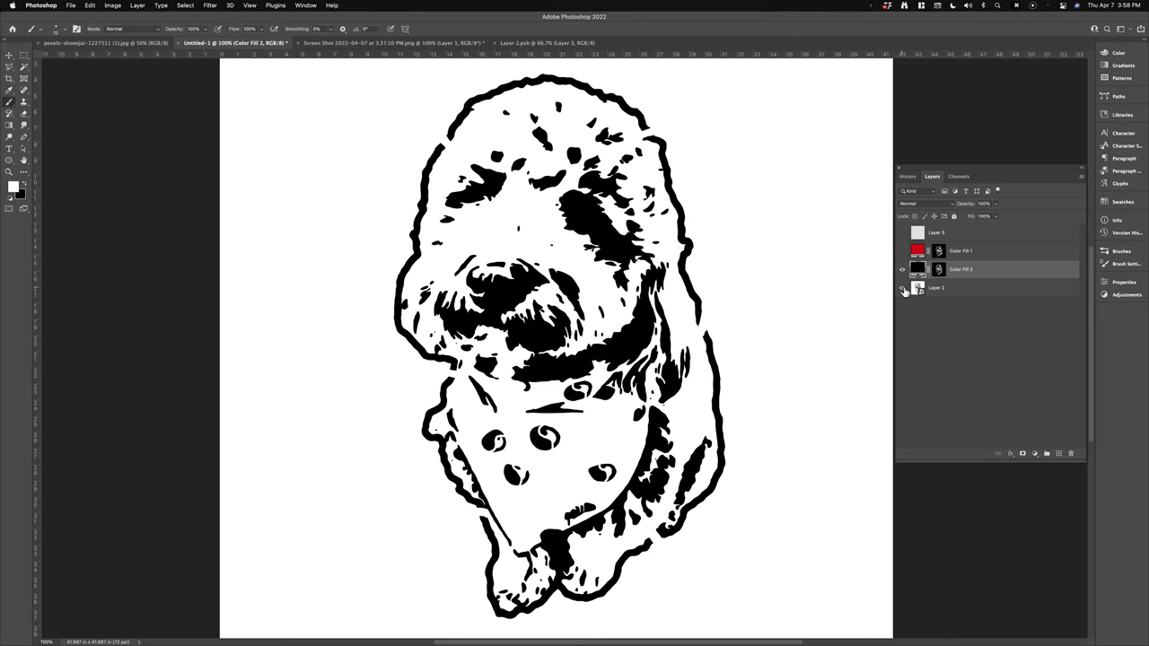
left_click(902, 289)
left_click(903, 288)
- Add a white Color Fill 3 above Layer 2 and hide Layer 2
left_click(978, 289)
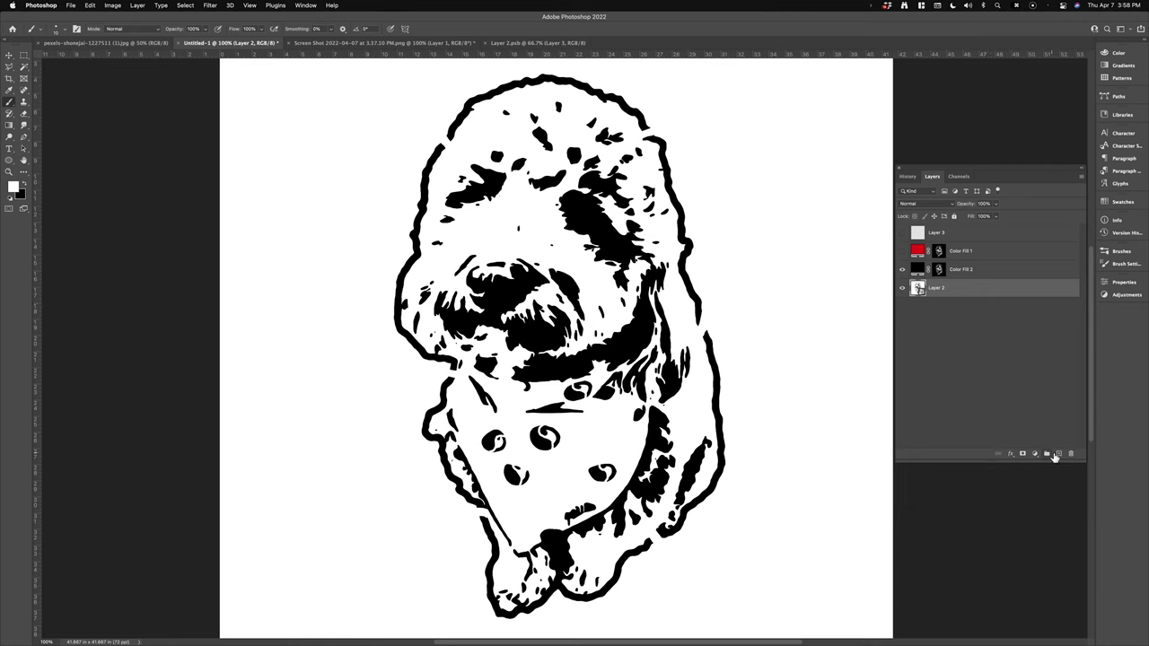
left_click(1035, 454)
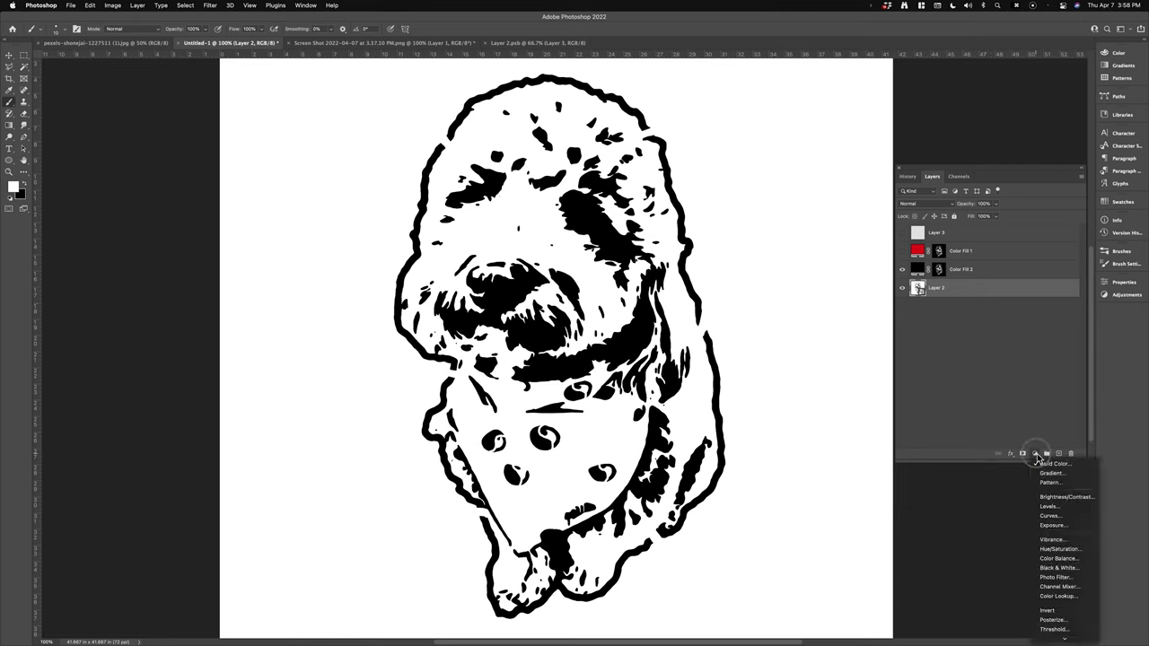
left_click(1046, 463)
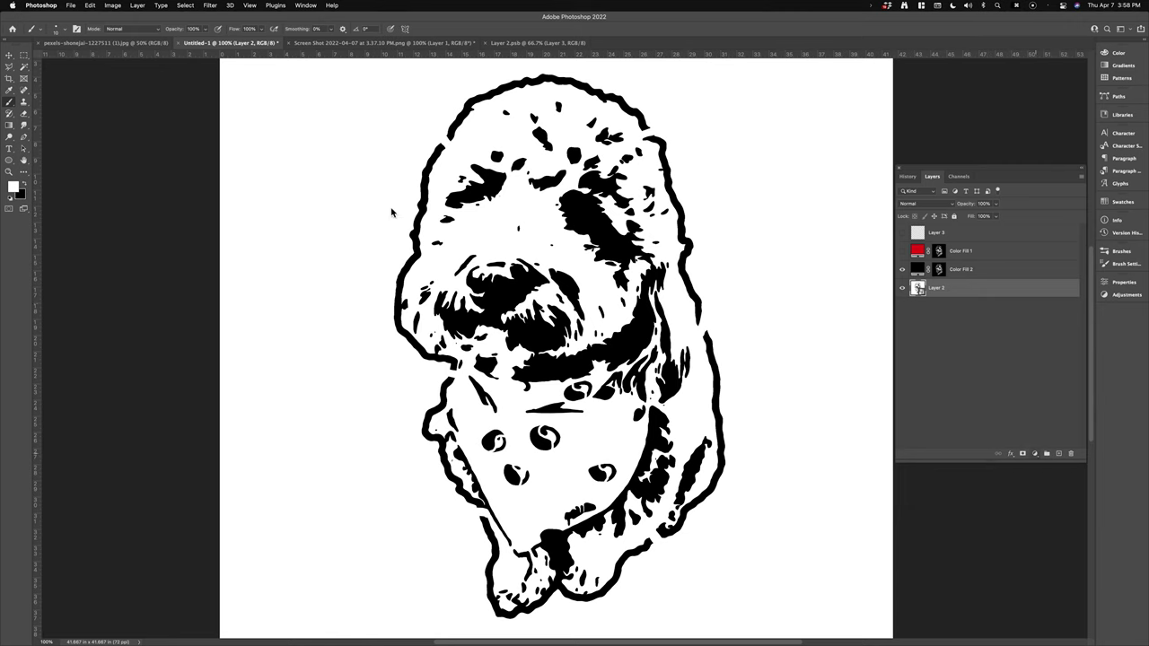
left_click(90, 410)
left_click(85, 405)
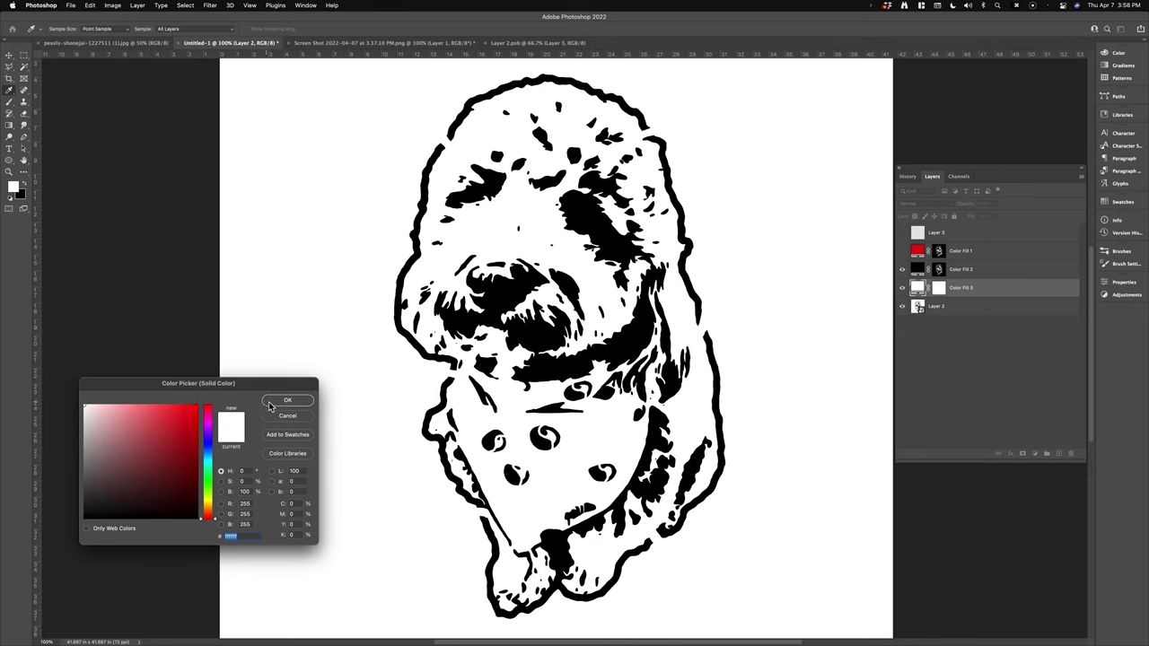
left_click(287, 401)
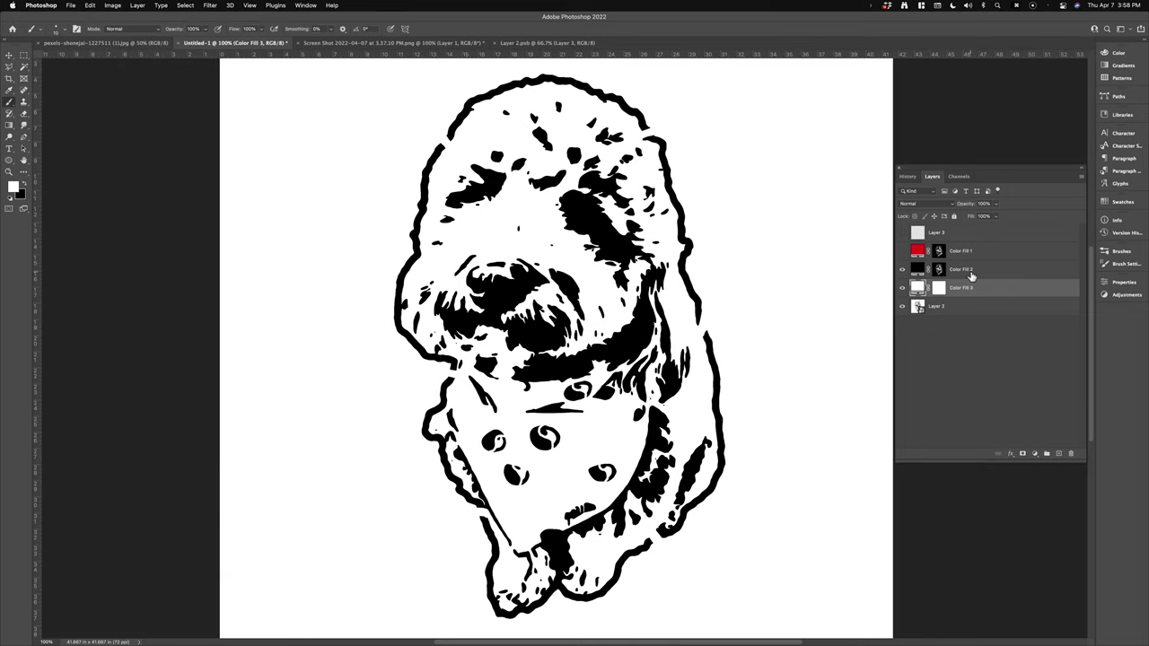
left_click(984, 272)
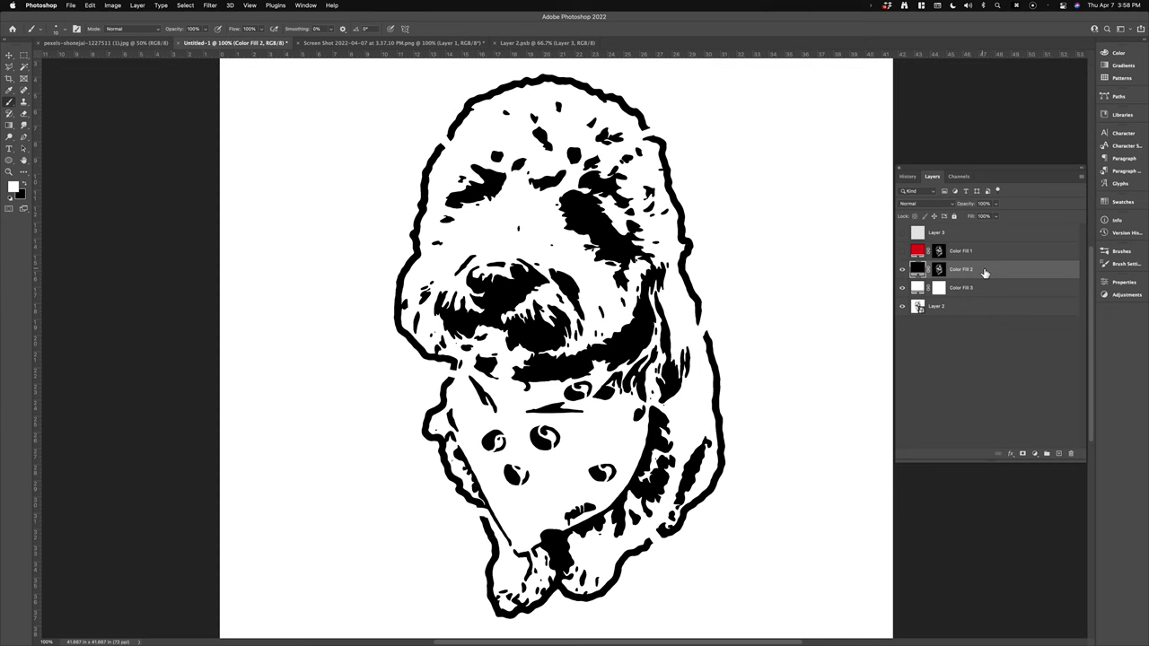
left_click(903, 307)
- Delete the Color Fill 1 and Layer 3 layers, leaving Color Fill 2 selected
left_click(983, 252)
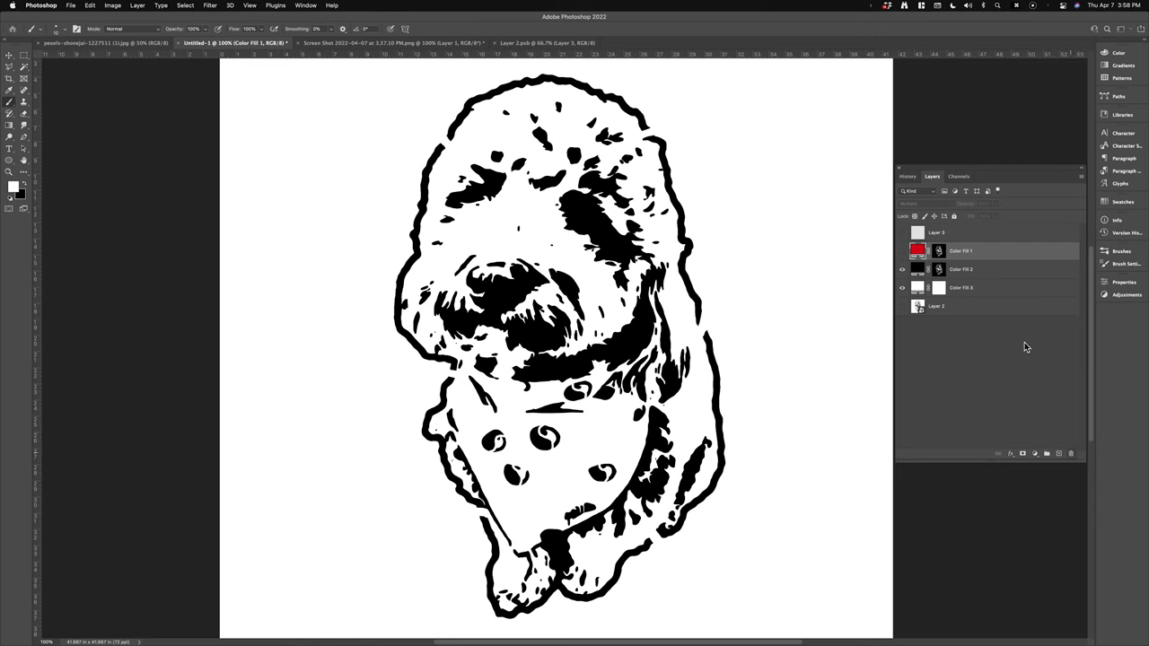
key("BackSpace")
left_click(559, 211)
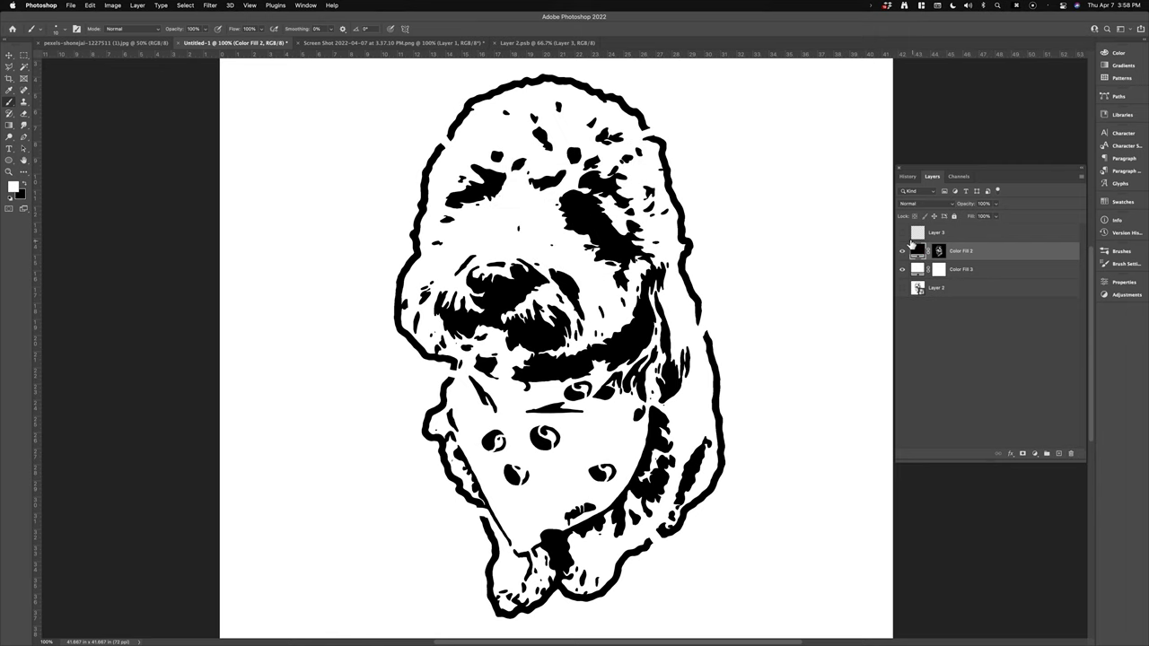
left_click(976, 236)
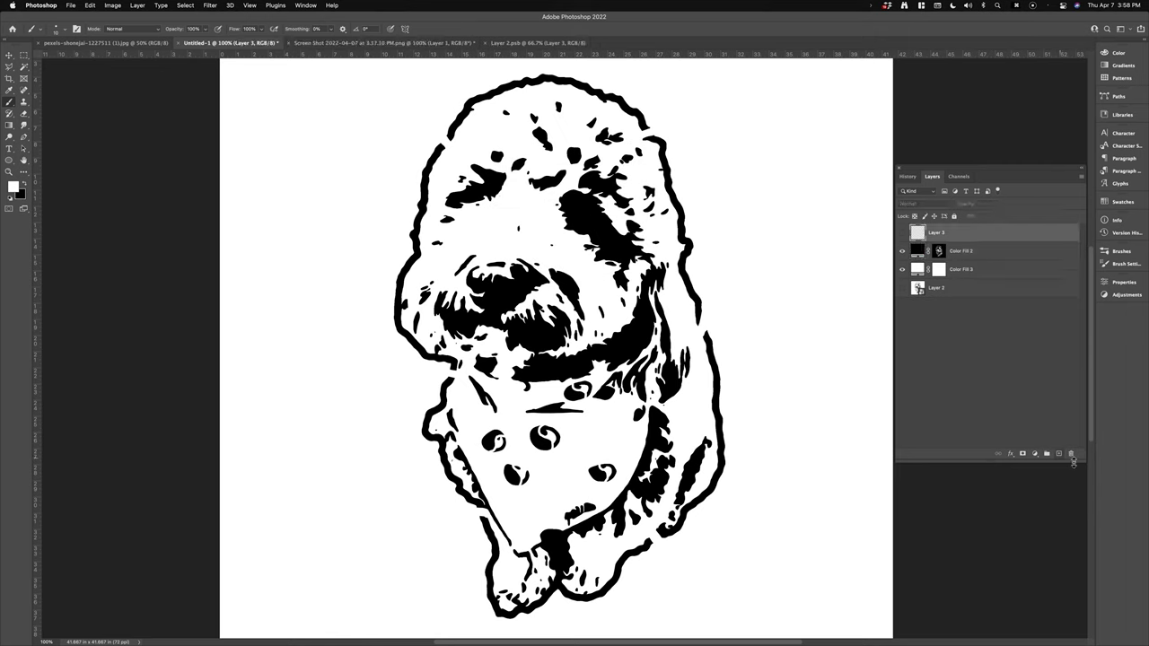
key("BackSpace")
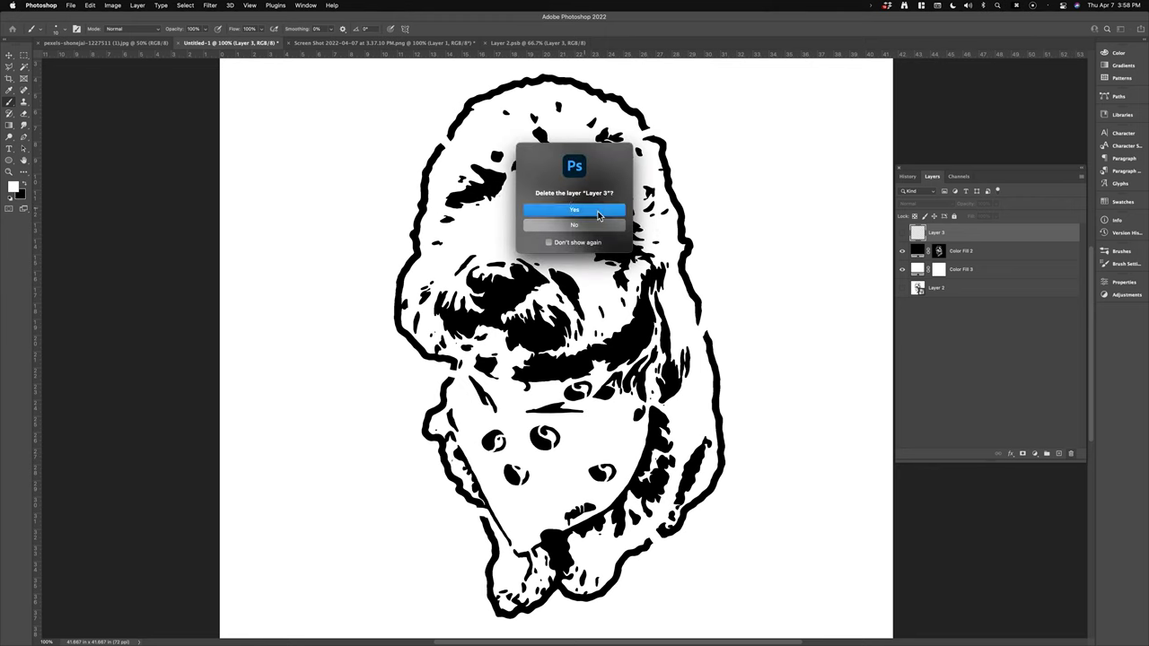
left_click(581, 213)
left_click(972, 275)
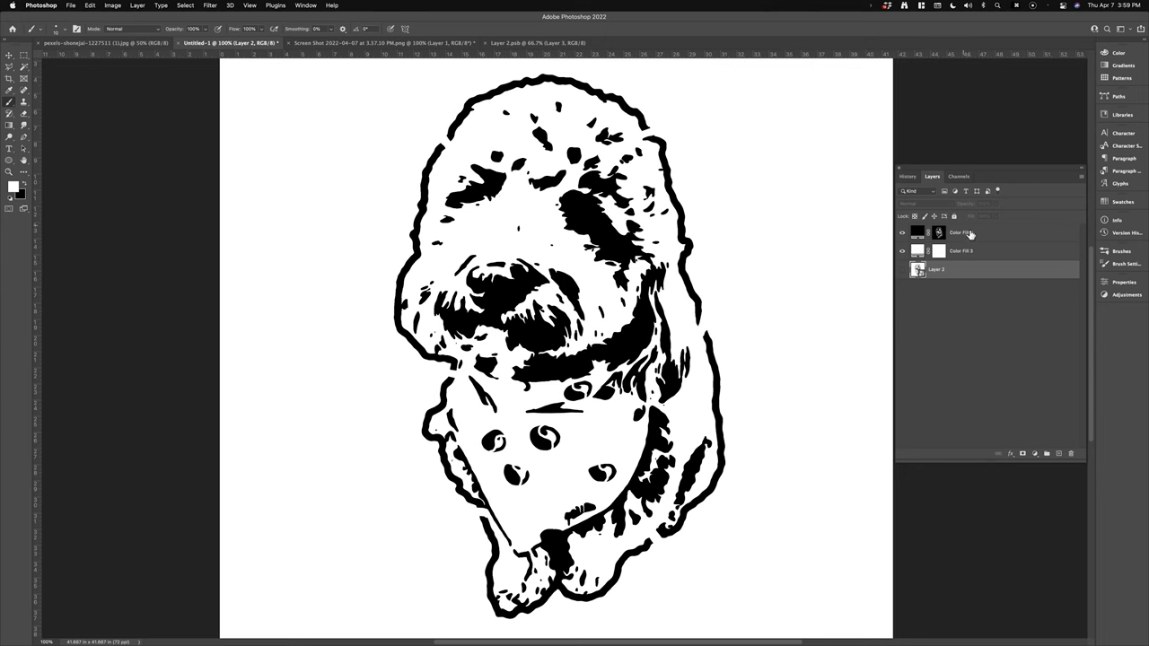
left_click(1014, 235)
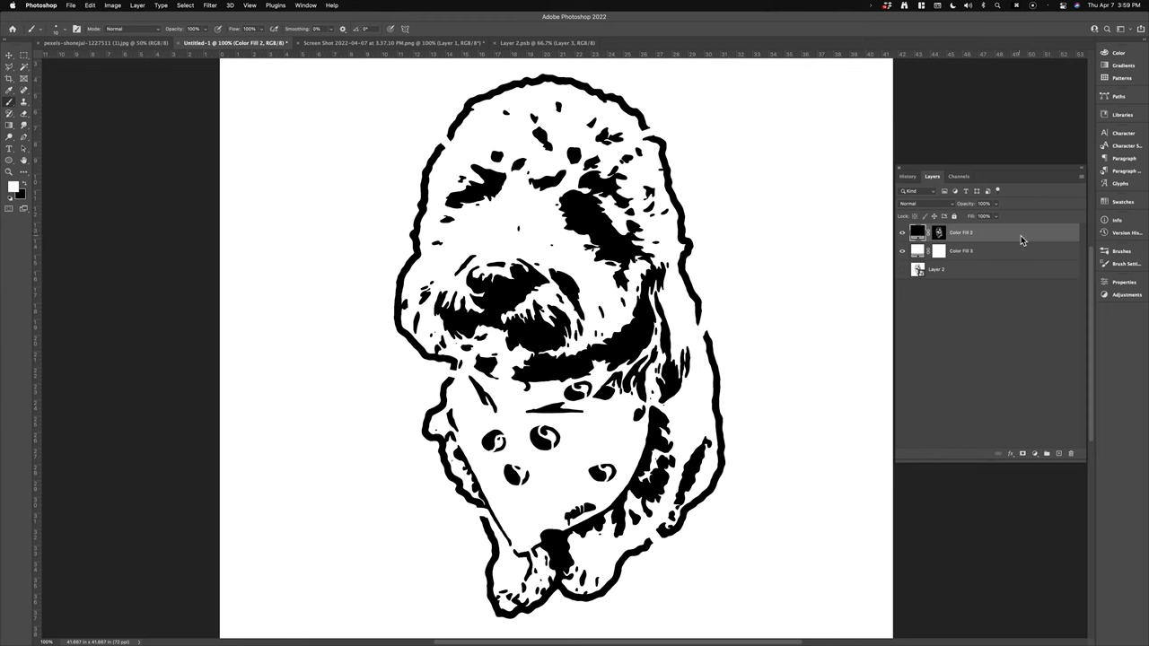
- Give Color Fill 2 a black Dissolve Outer Glow at 35 px size and 46% opacity
double_click(1021, 235)
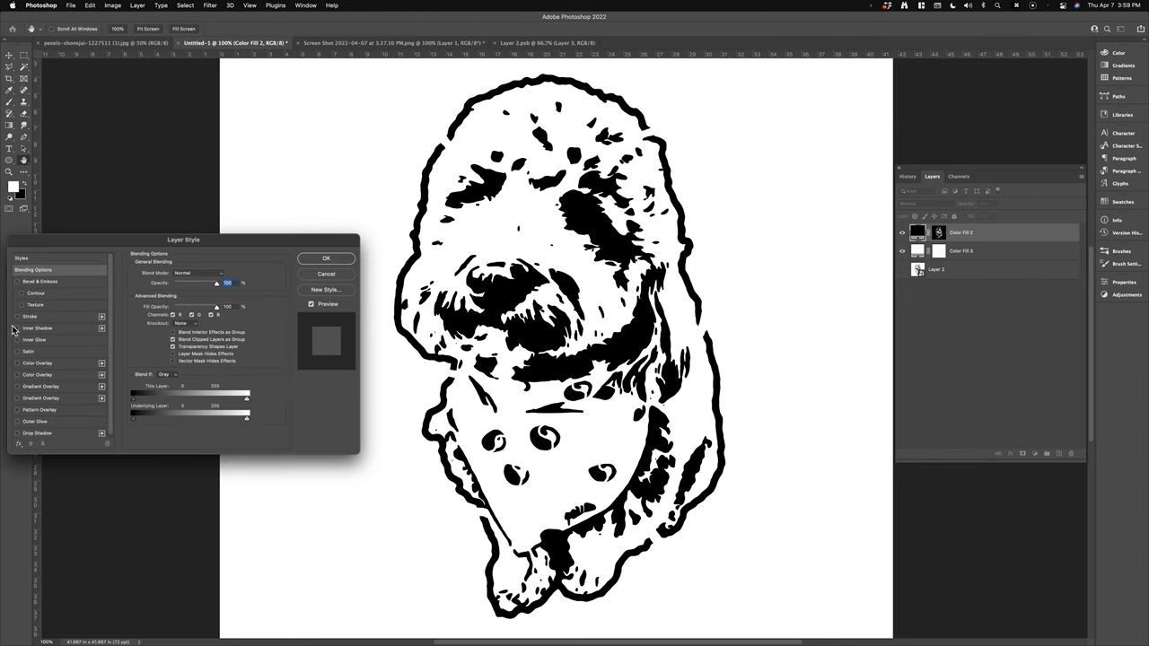
left_click(18, 421)
left_click(59, 421)
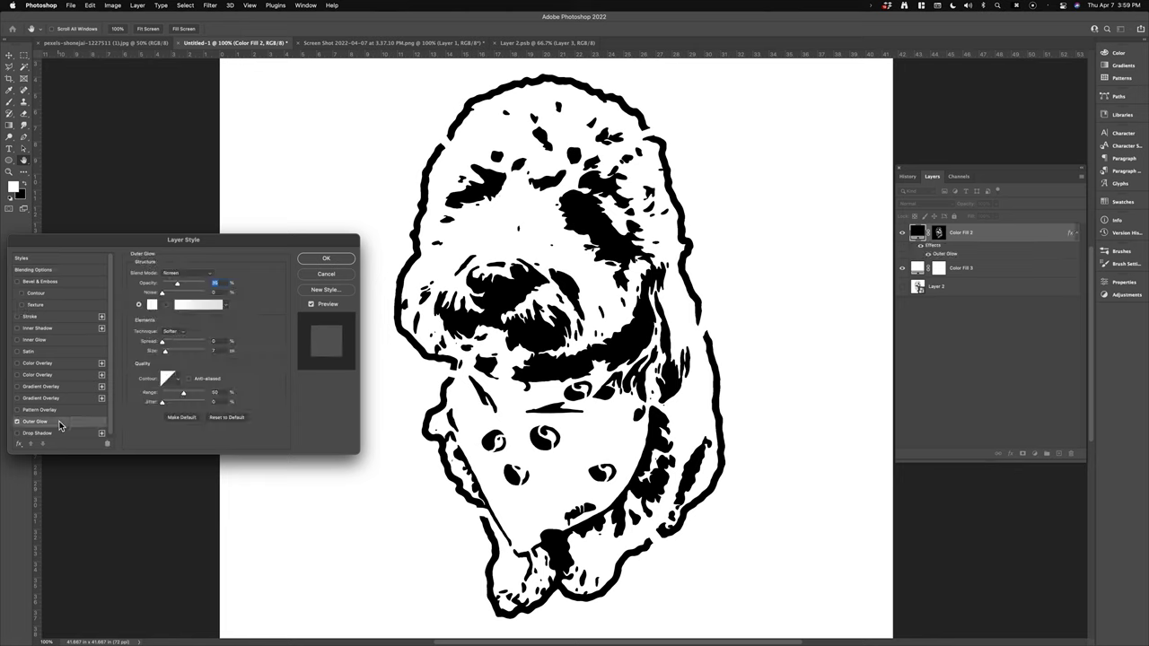
left_click(185, 273)
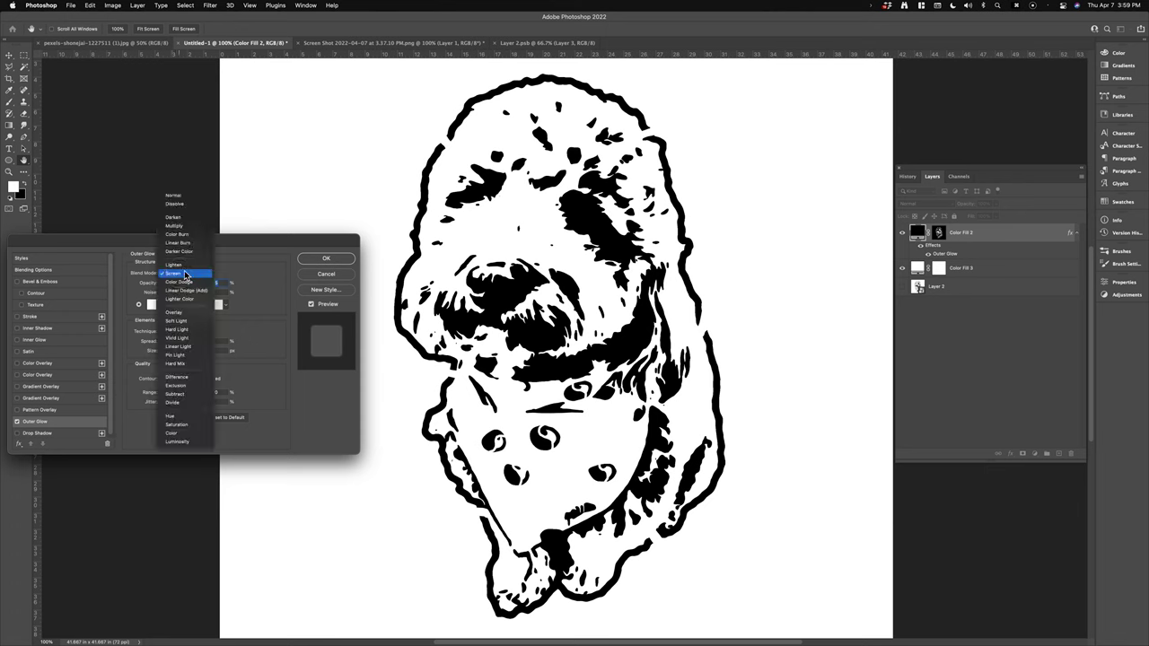
left_click(192, 204)
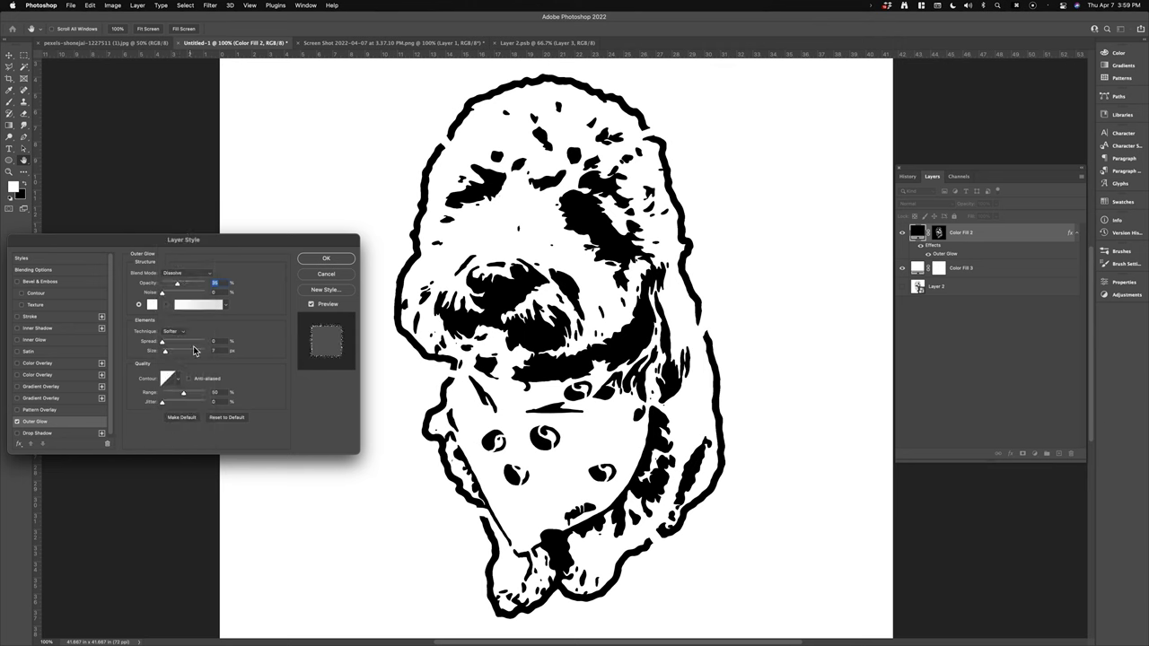
left_click(152, 304)
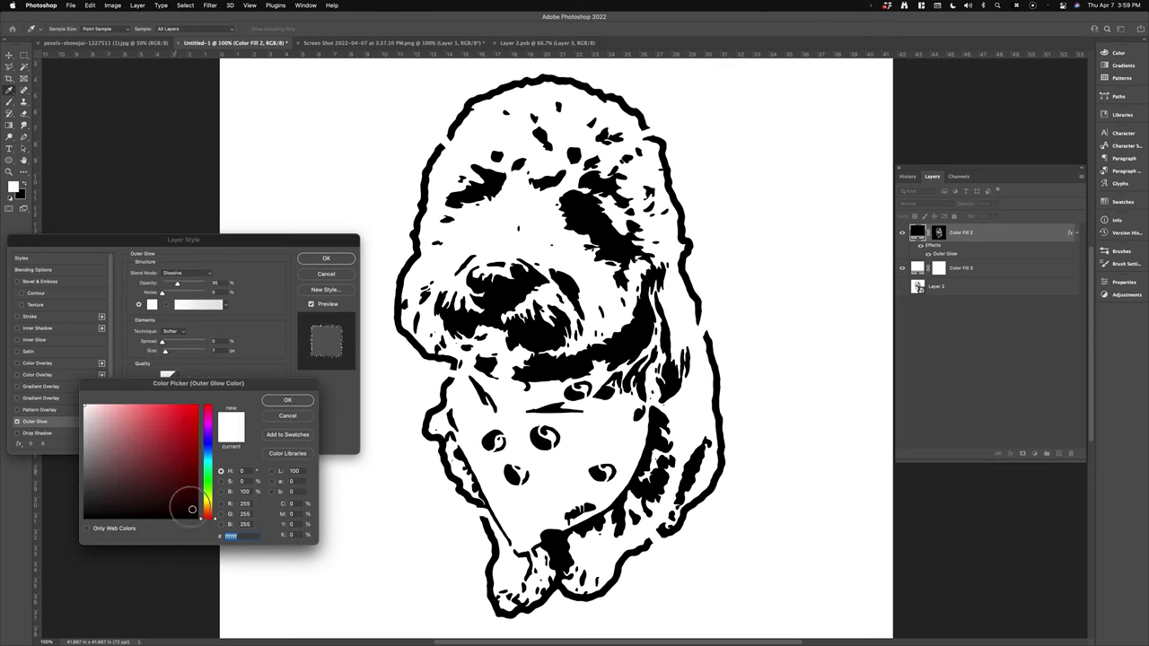
left_click_drag(184, 502, 208, 528)
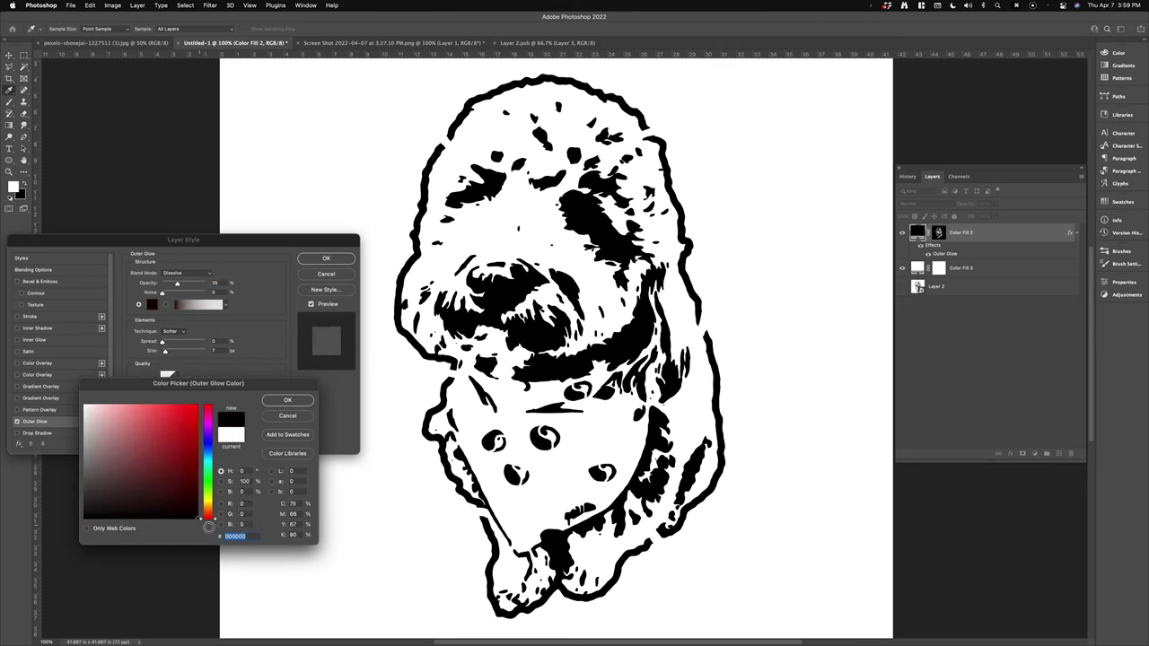
left_click(288, 400)
left_click_drag(167, 352, 172, 357)
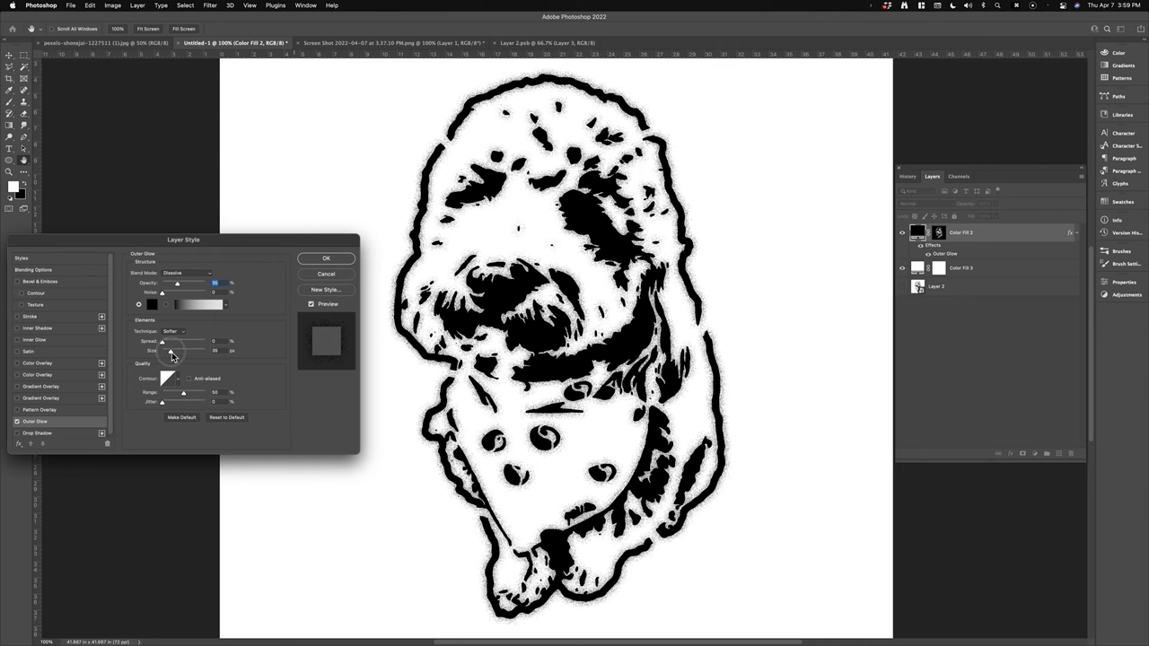
left_click_drag(177, 283, 184, 289)
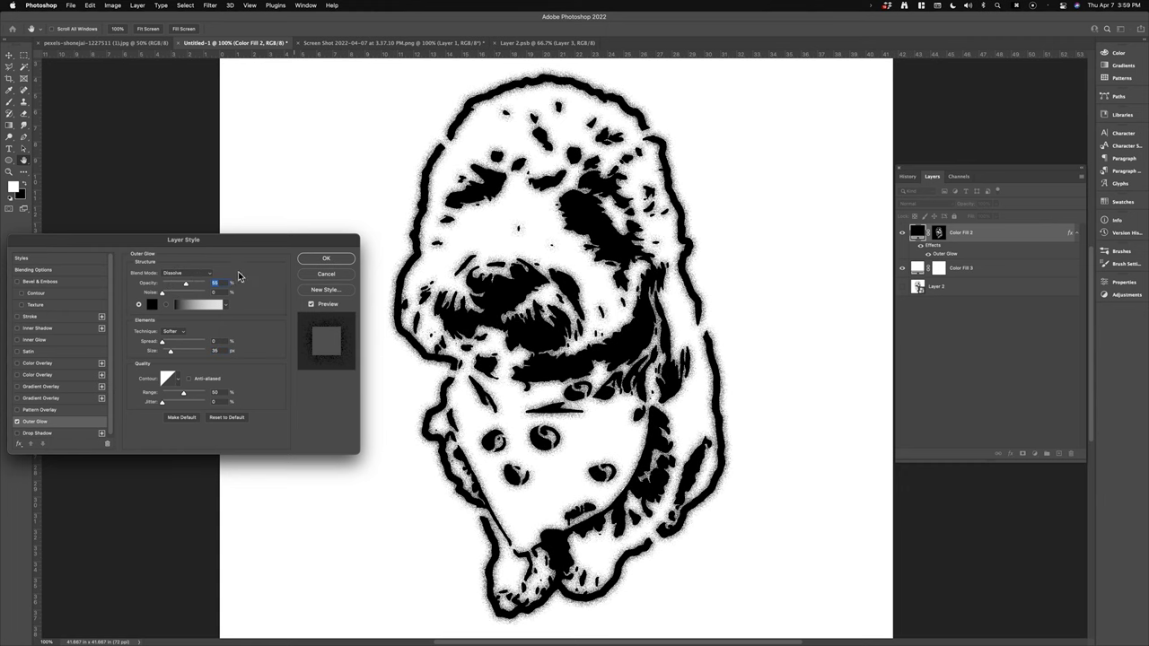
- Add a Dissolve drop shadow with raised opacity and 41% spread, then duplicate the layer as Color Fill 2 copy
left_click(19, 433)
left_click(50, 435)
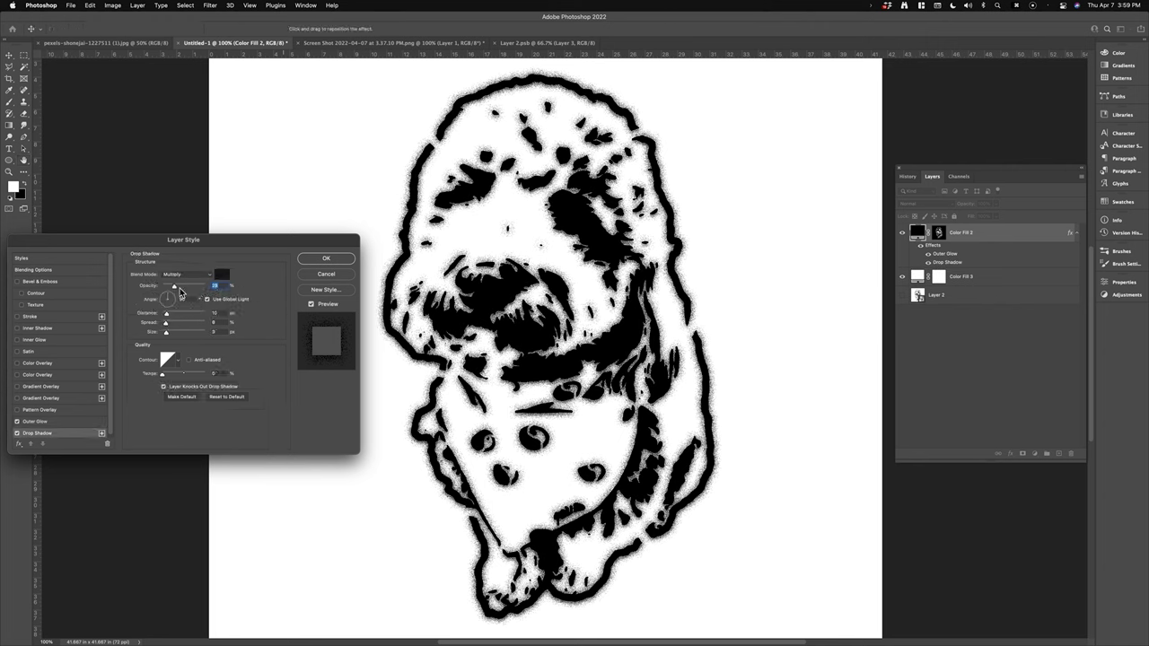
left_click(211, 275)
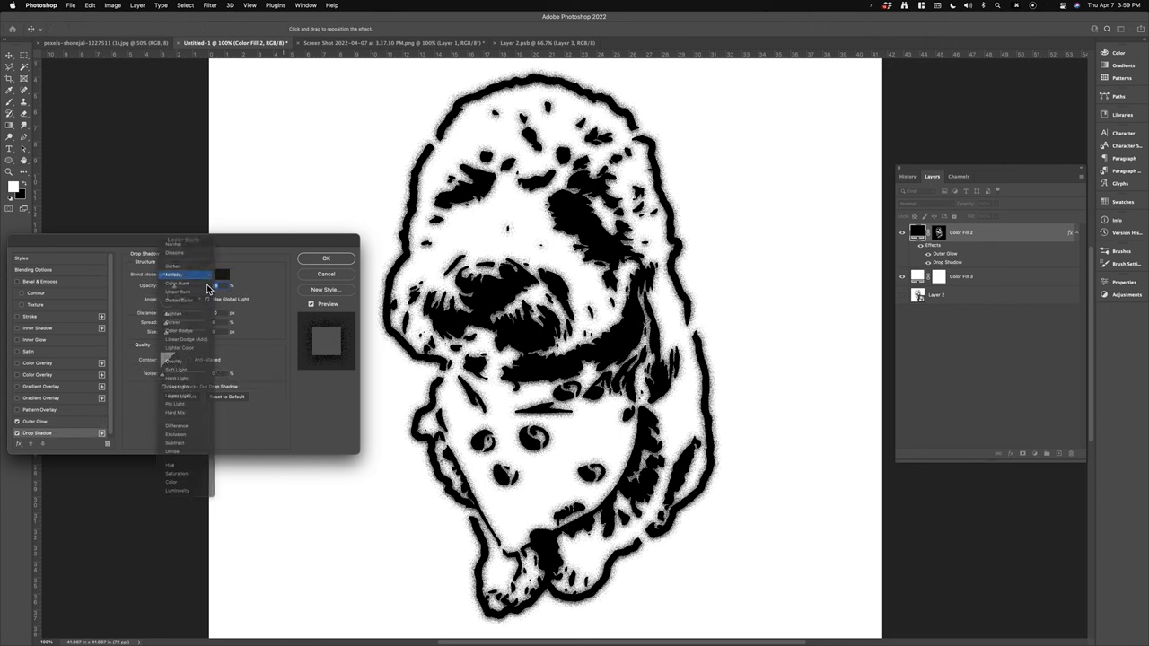
left_click(179, 273)
left_click_drag(175, 287, 192, 287)
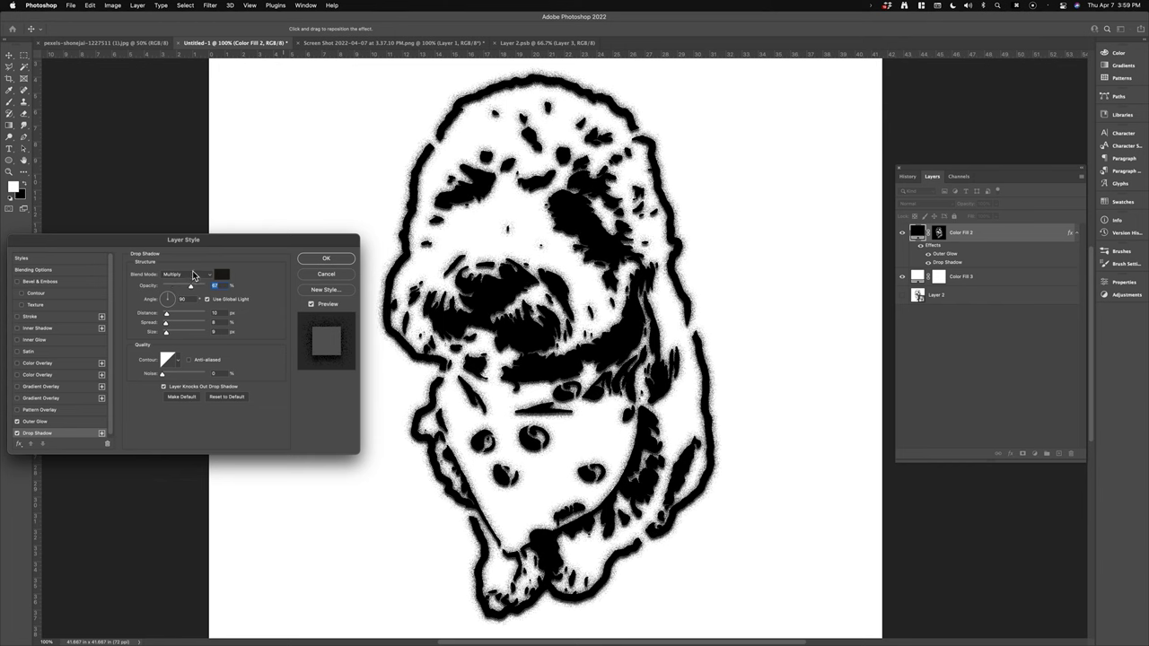
left_click(193, 274)
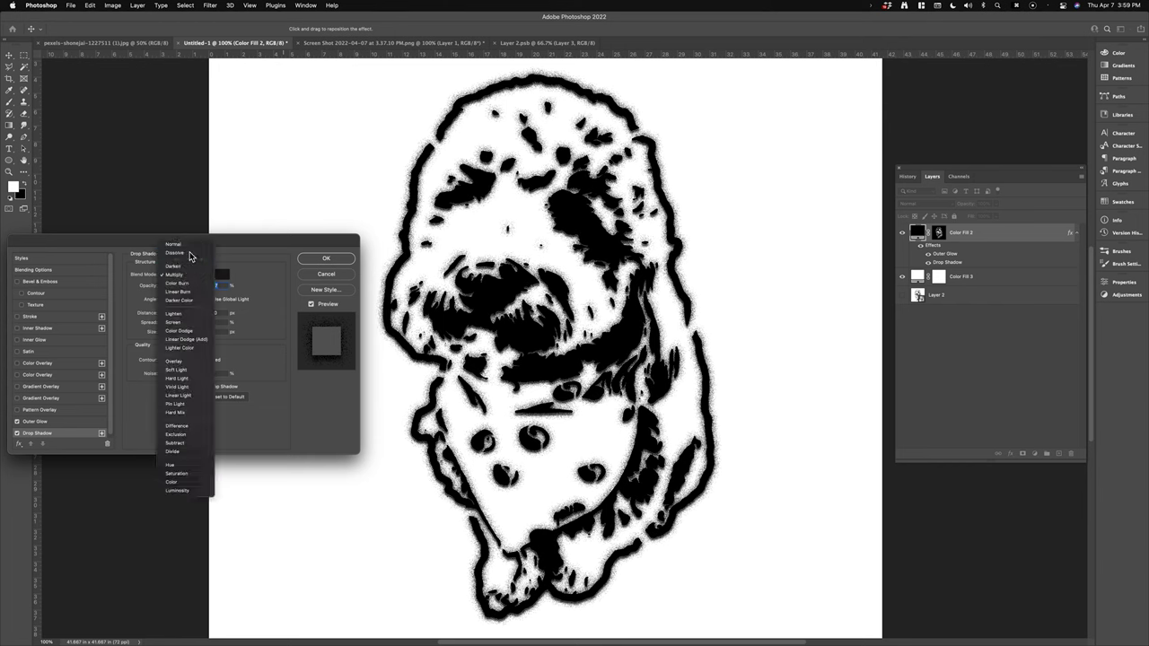
left_click(189, 253)
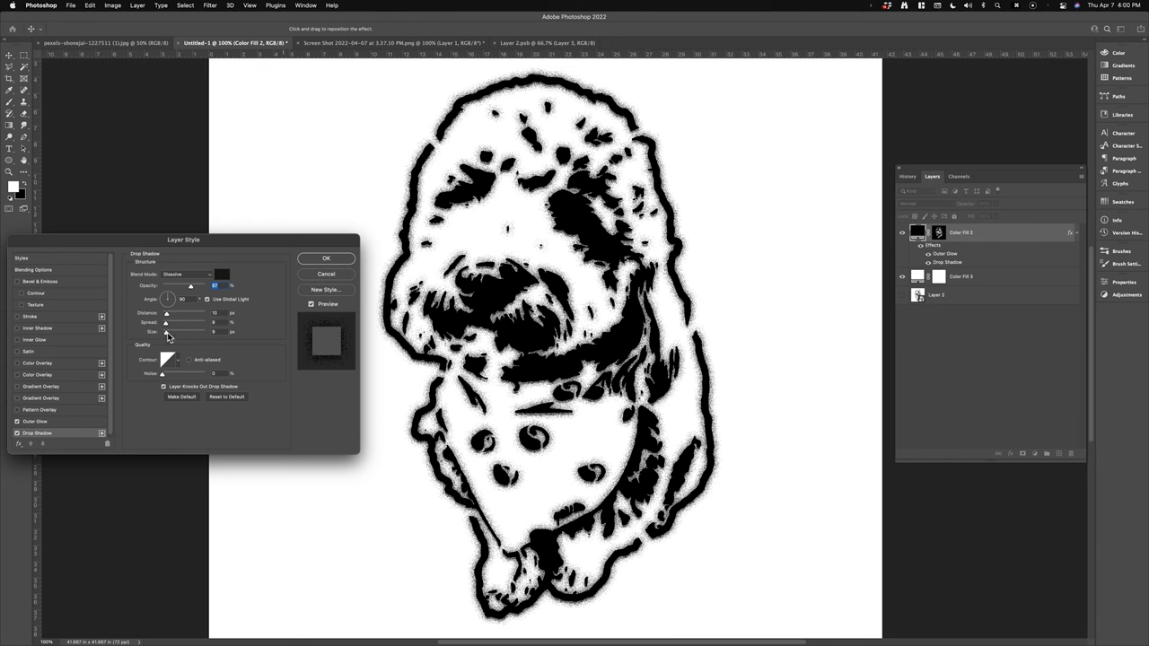
mouse_move(167, 325)
left_mouse_down()
mouse_move(185, 327)
mouse_move(166, 318)
mouse_move(169, 338)
left_mouse_up()
left_click(324, 261)
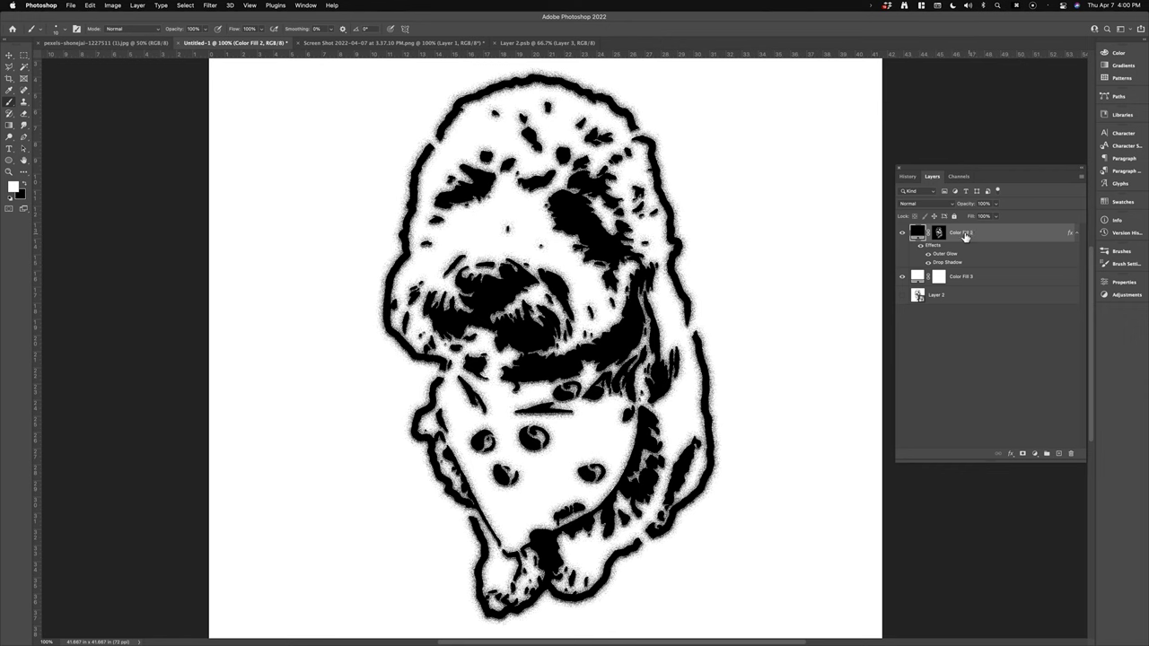
key("super+j")
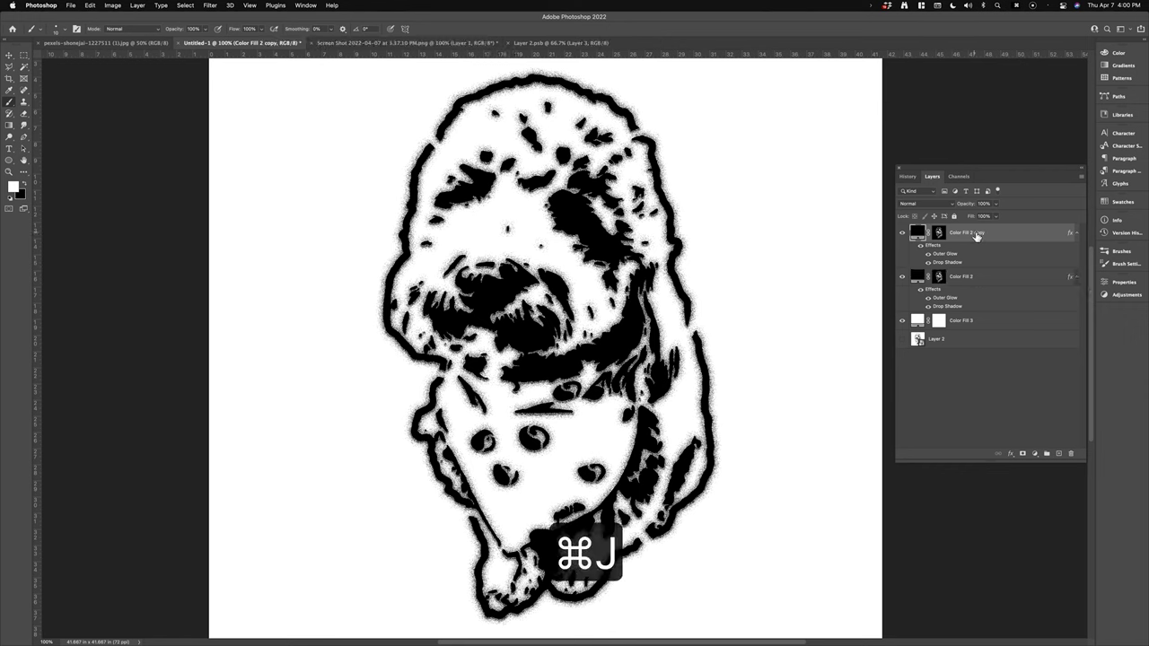
- Hide Color Fill 2's effects and put Color Fill 2 copy inside a masked Group 1
left_click(921, 289)
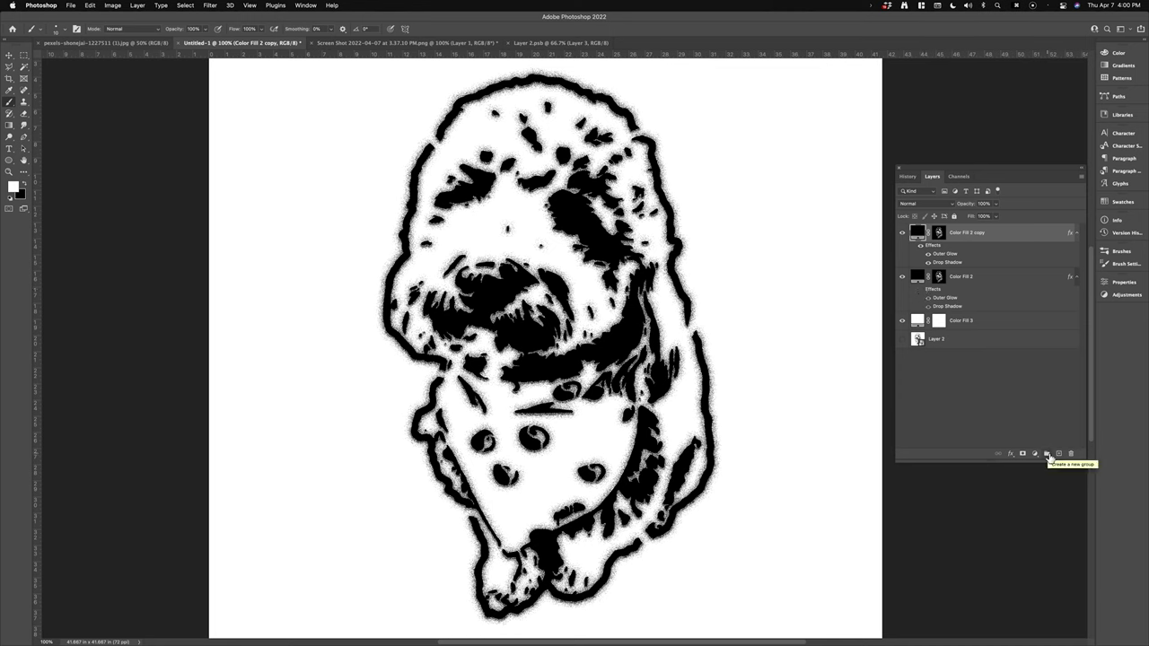
left_click(1046, 454)
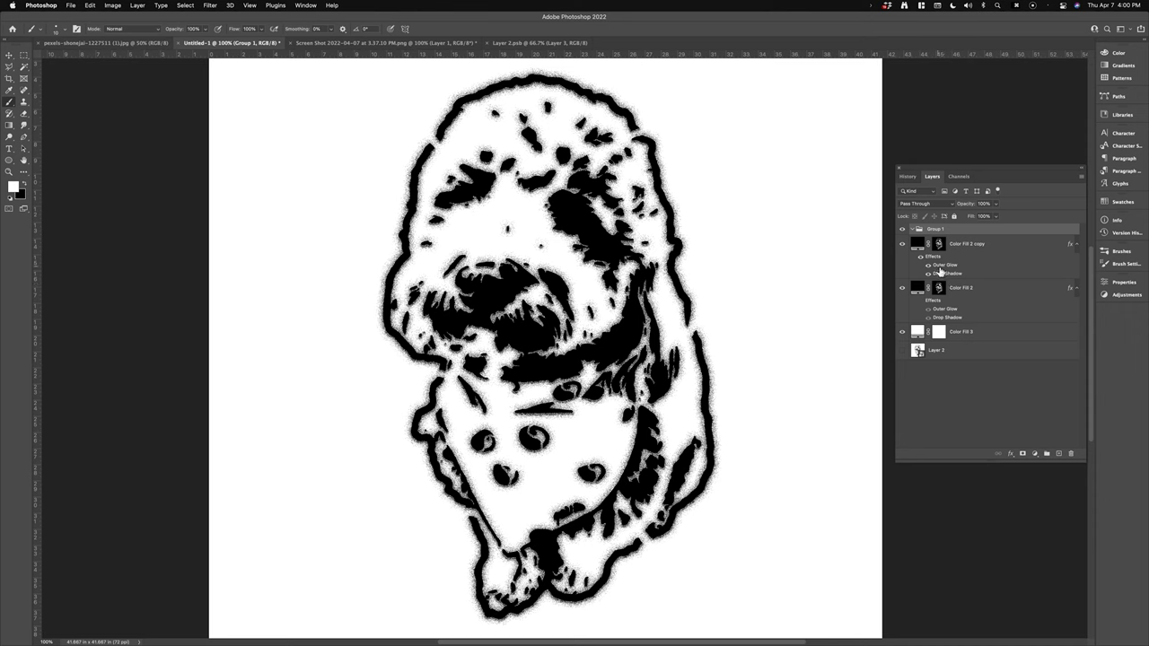
left_click_drag(969, 249, 960, 230)
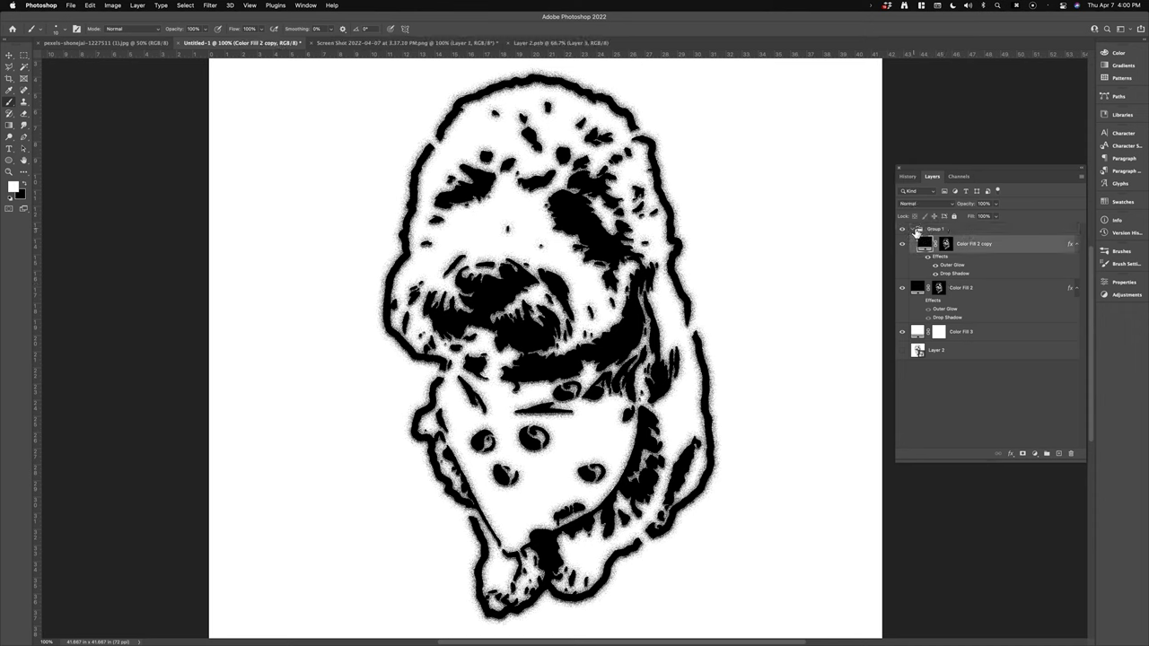
left_click(938, 230)
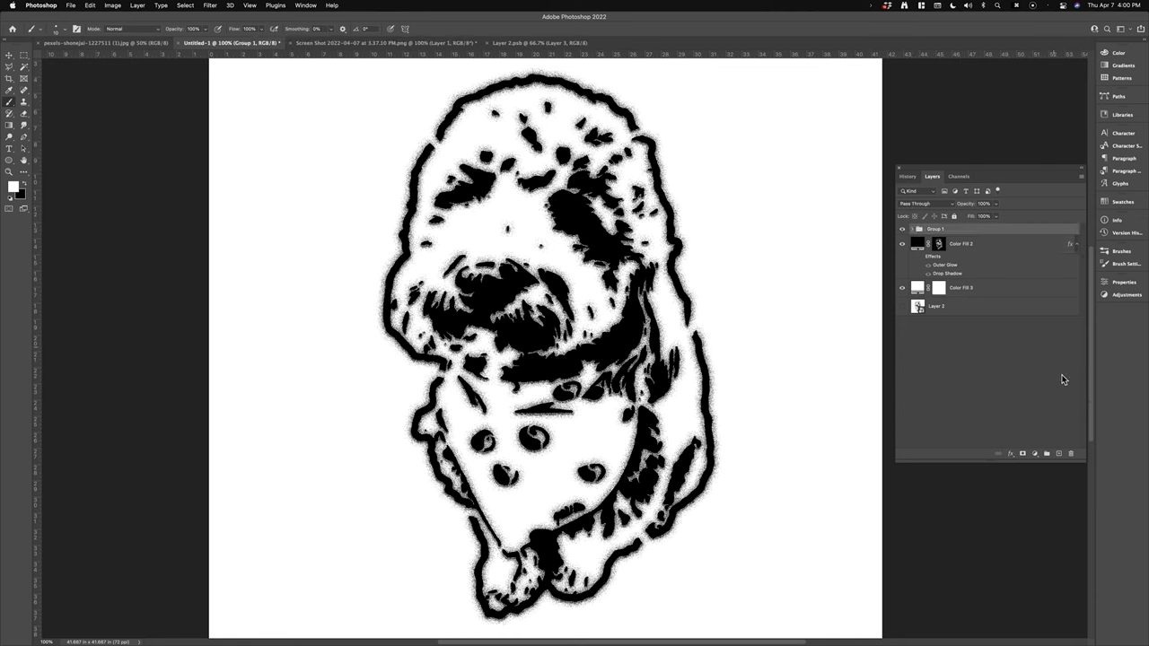
left_click(1023, 455)
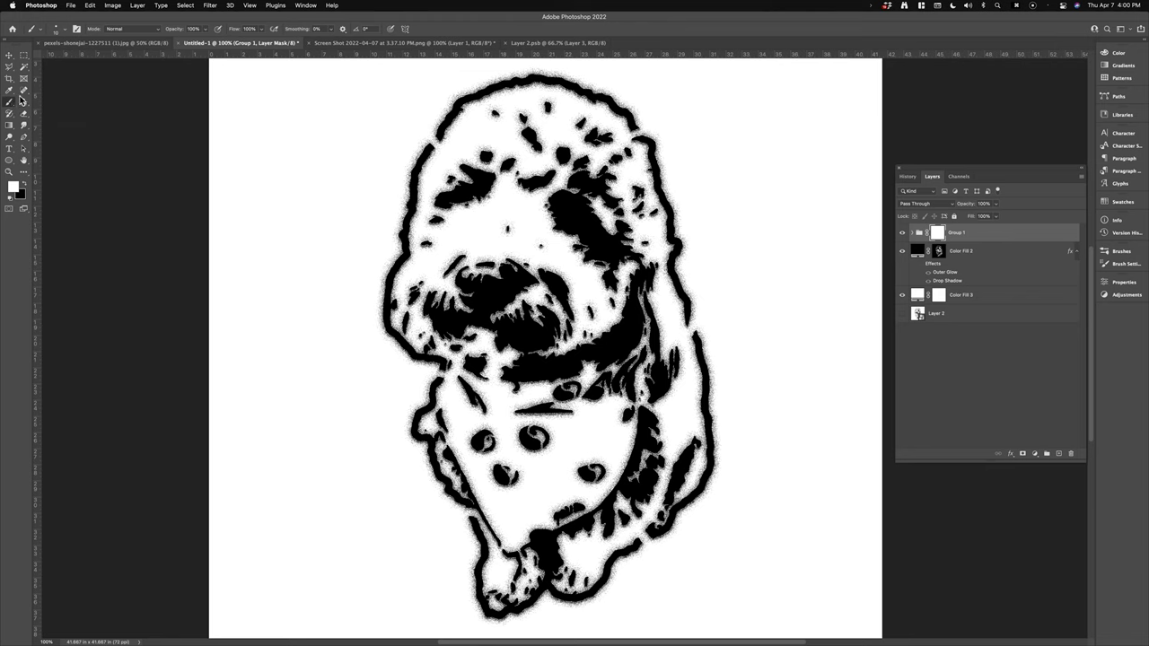
- Paint out patches of overspray on Group 1's mask with a huge soft brush
left_click(66, 33)
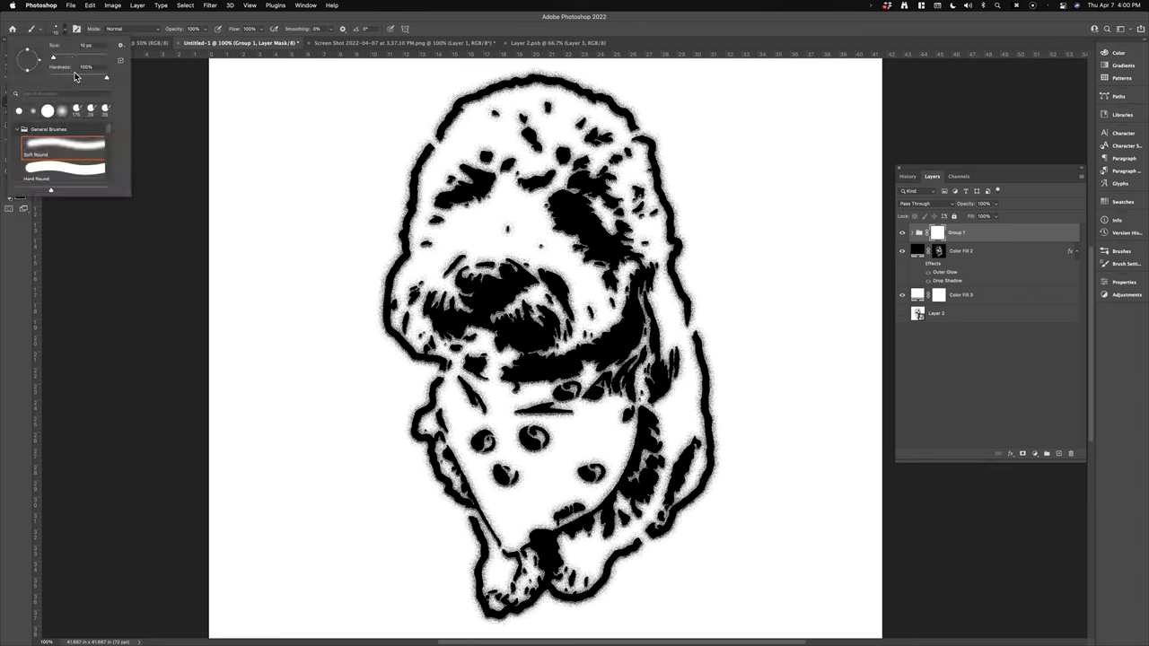
mouse_move(70, 79)
left_mouse_down()
mouse_move(51, 77)
mouse_move(103, 60)
left_mouse_up()
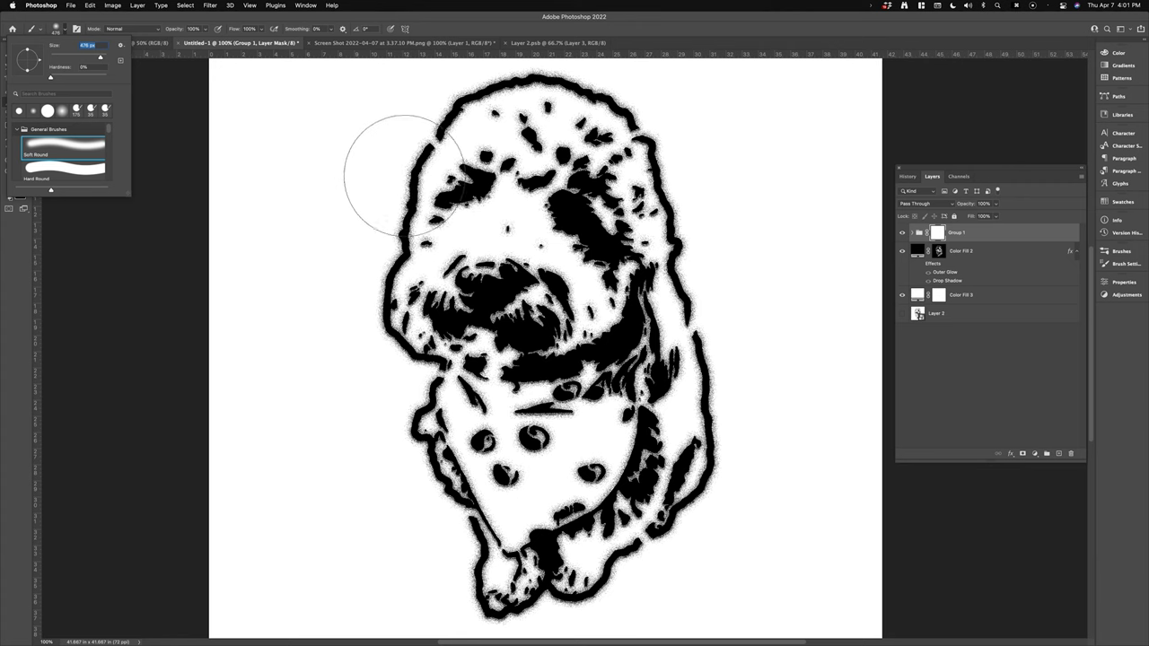
key("super+minus")
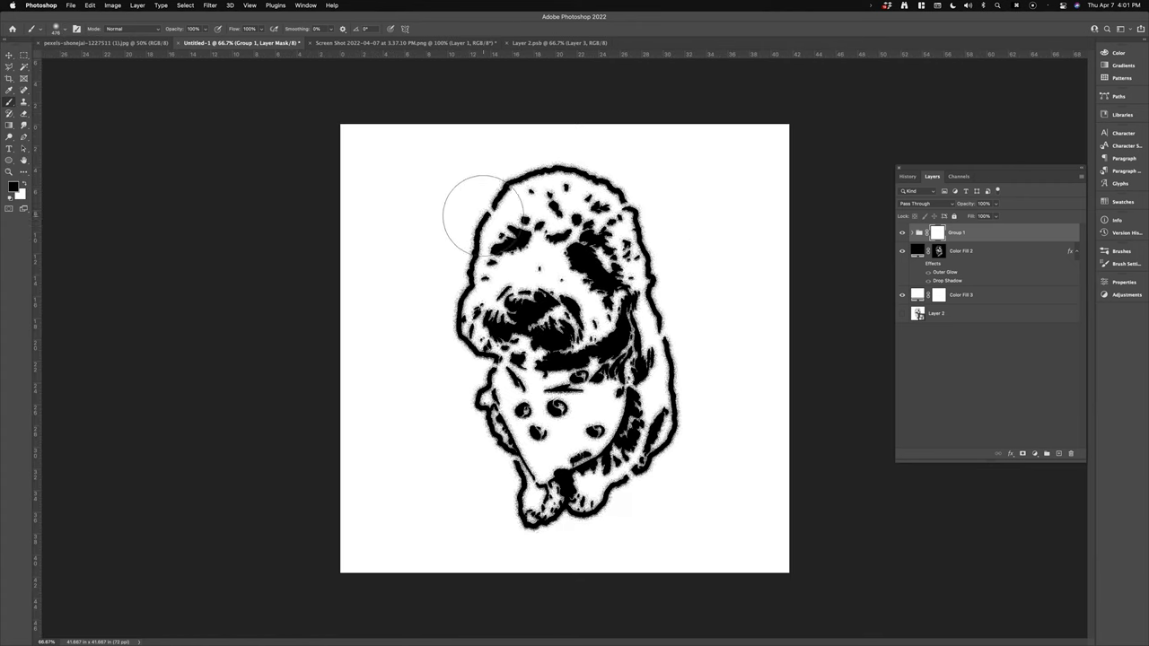
left_click(489, 358)
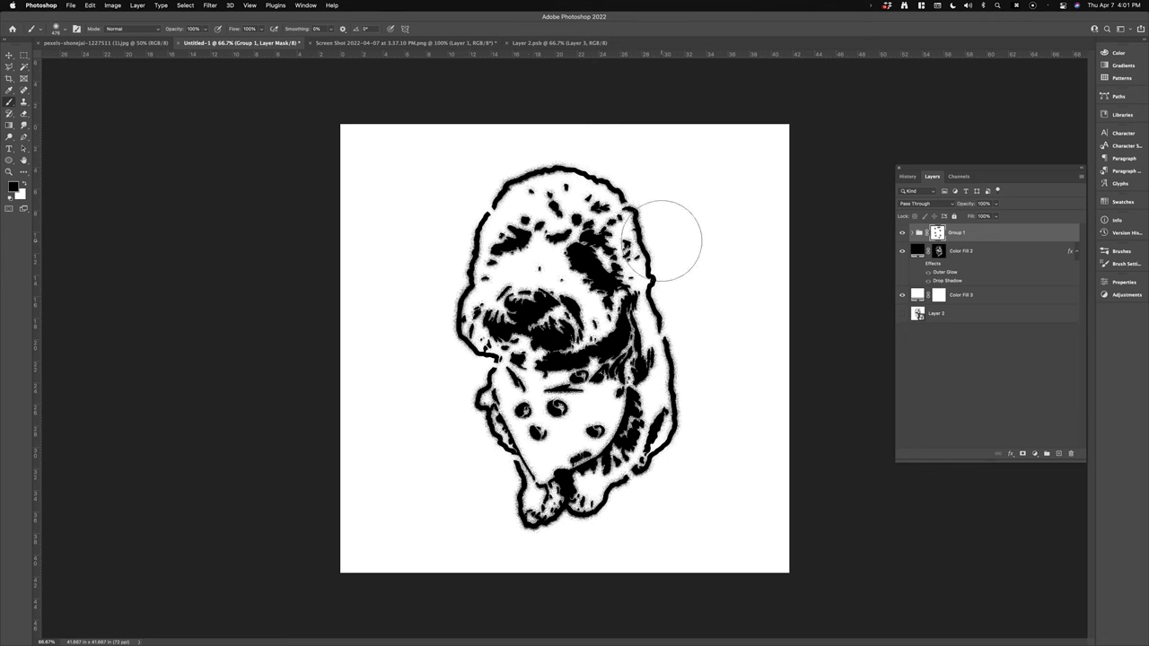
left_click_drag(666, 230, 666, 235)
key("super+z")
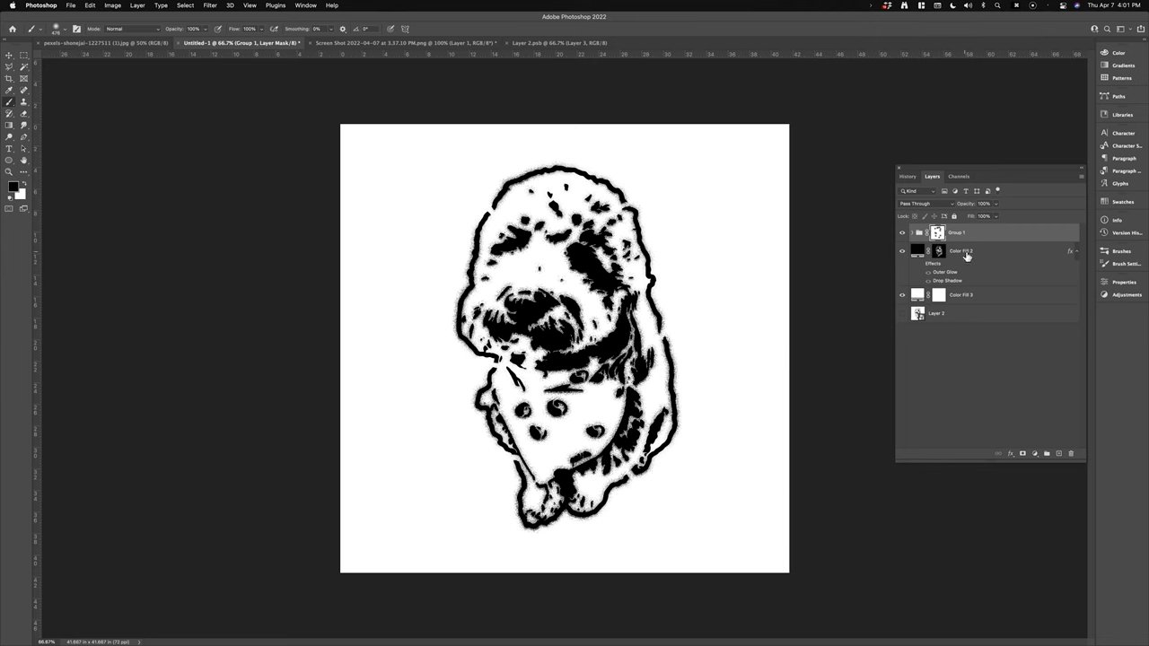
- Convert the stencil group to a smart object and apply a 0.5-pixel Gaussian Blur
left_click(979, 297, "shift")
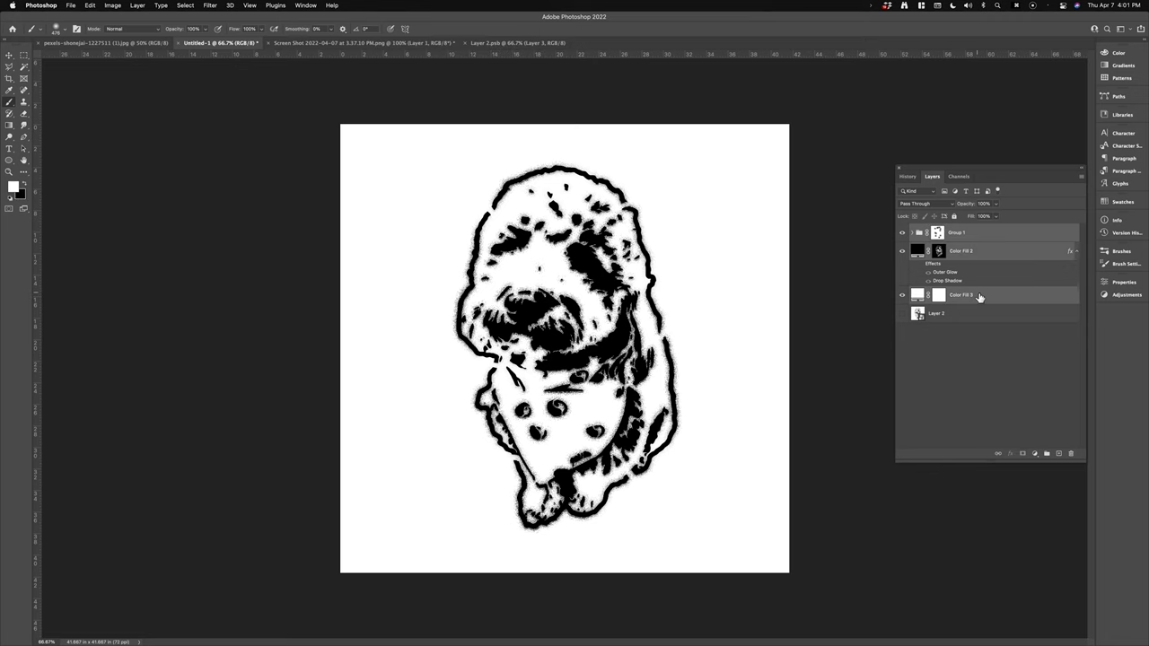
right_click(978, 298)
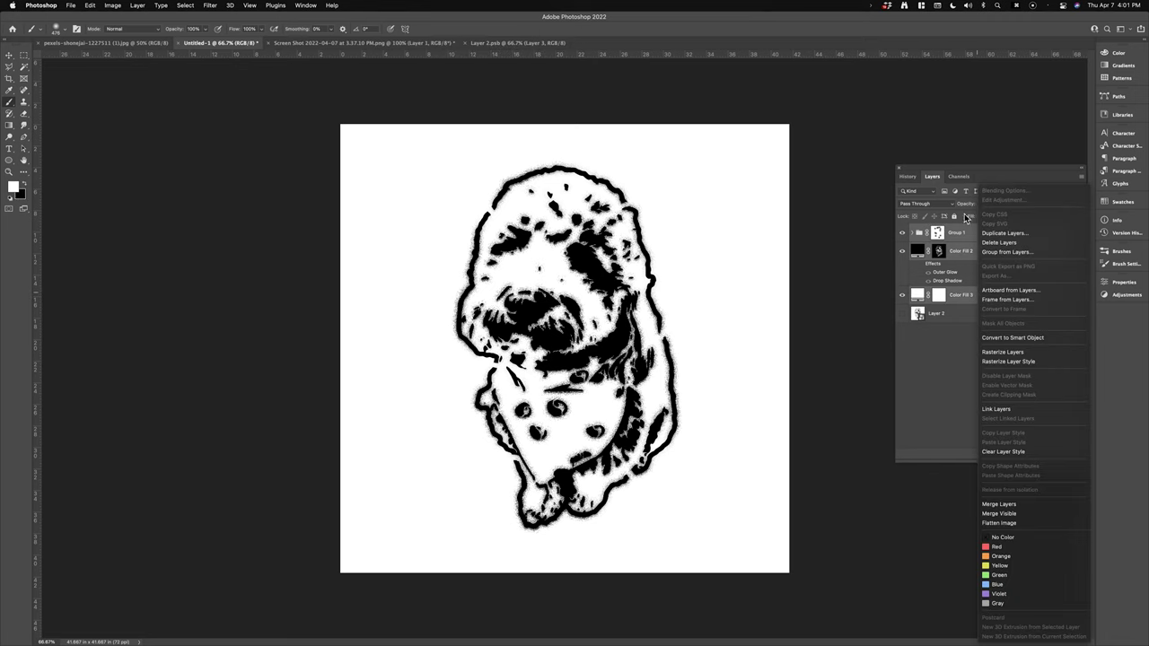
left_click(1026, 339)
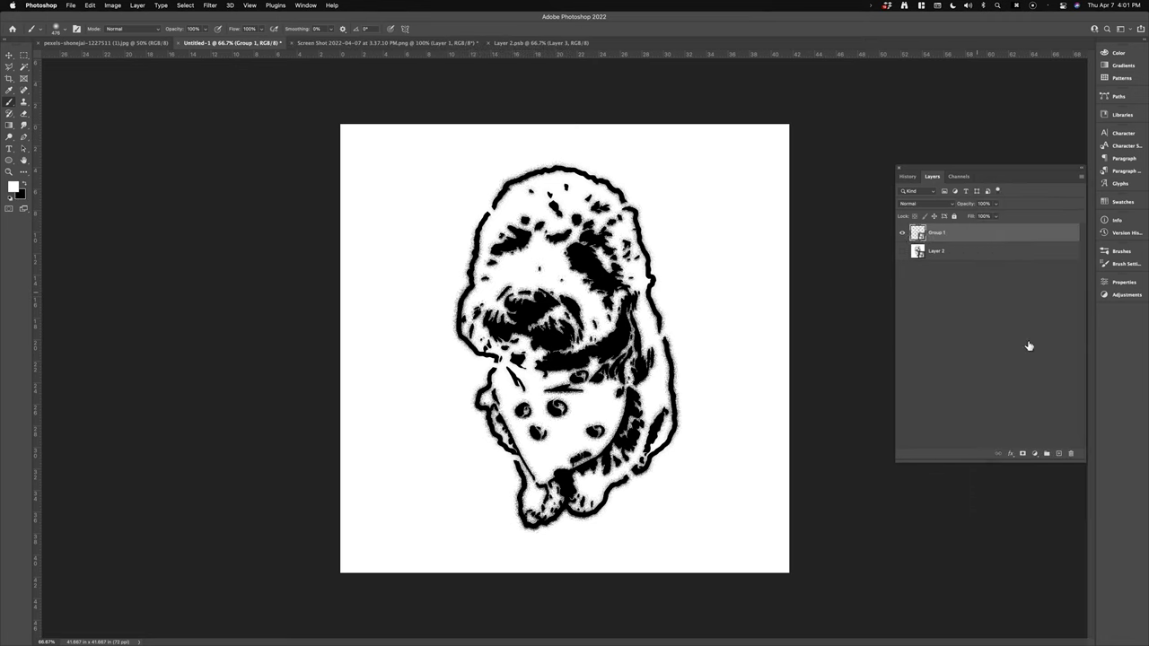
left_click(209, 6)
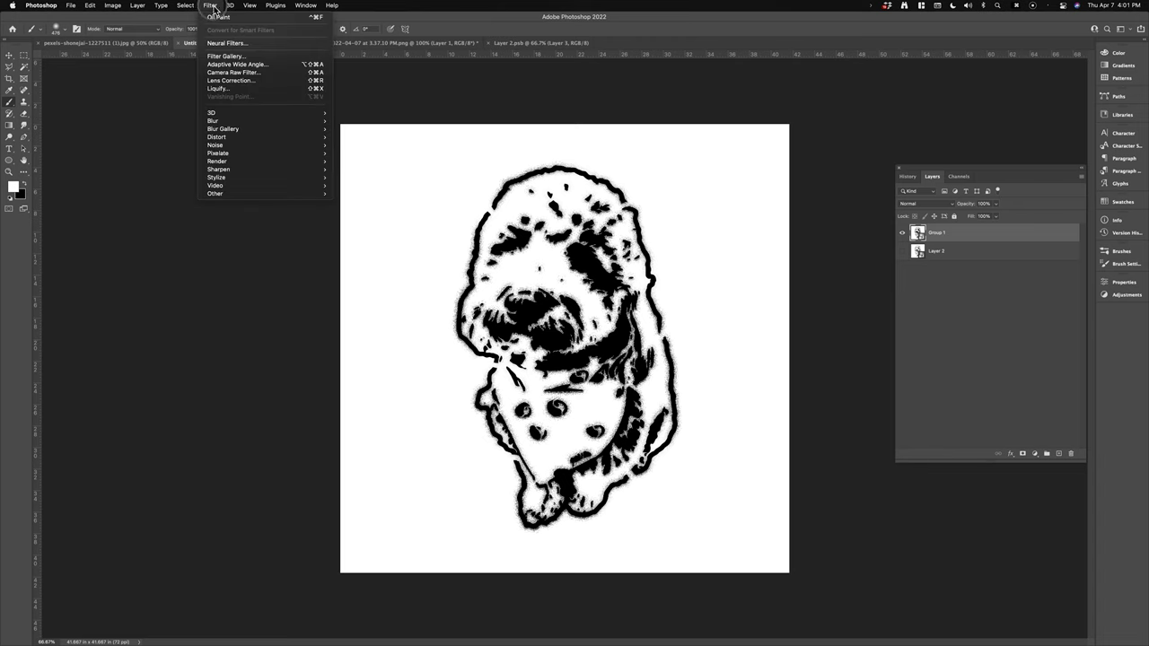
mouse_move(233, 121)
left_click(368, 153)
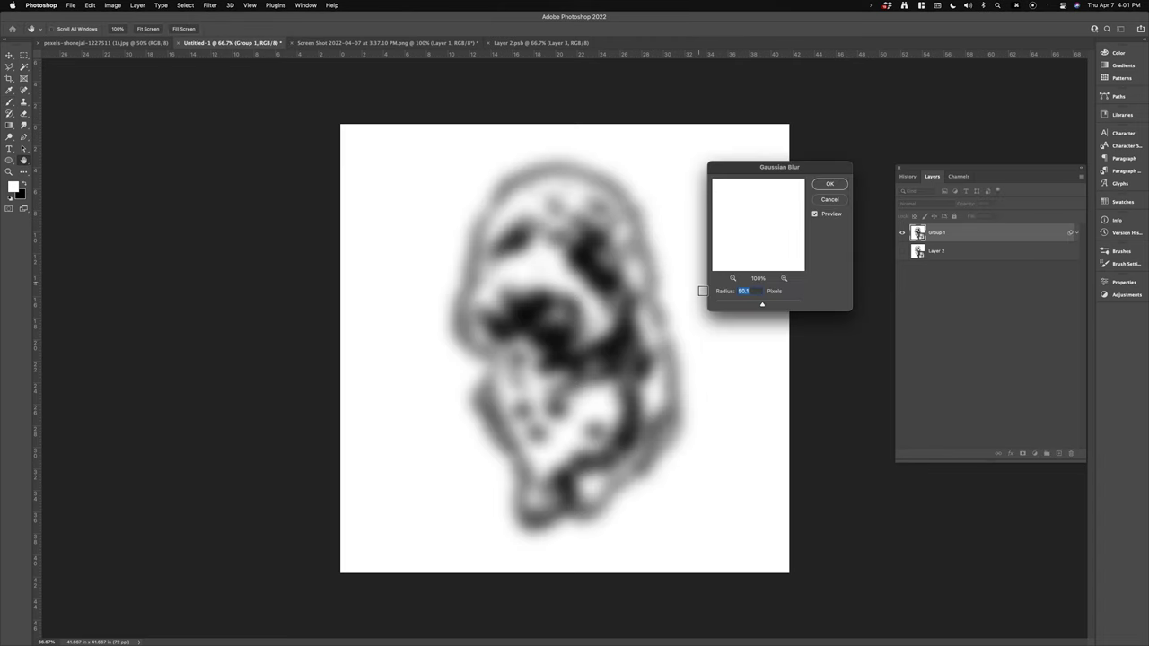
left_click(718, 306)
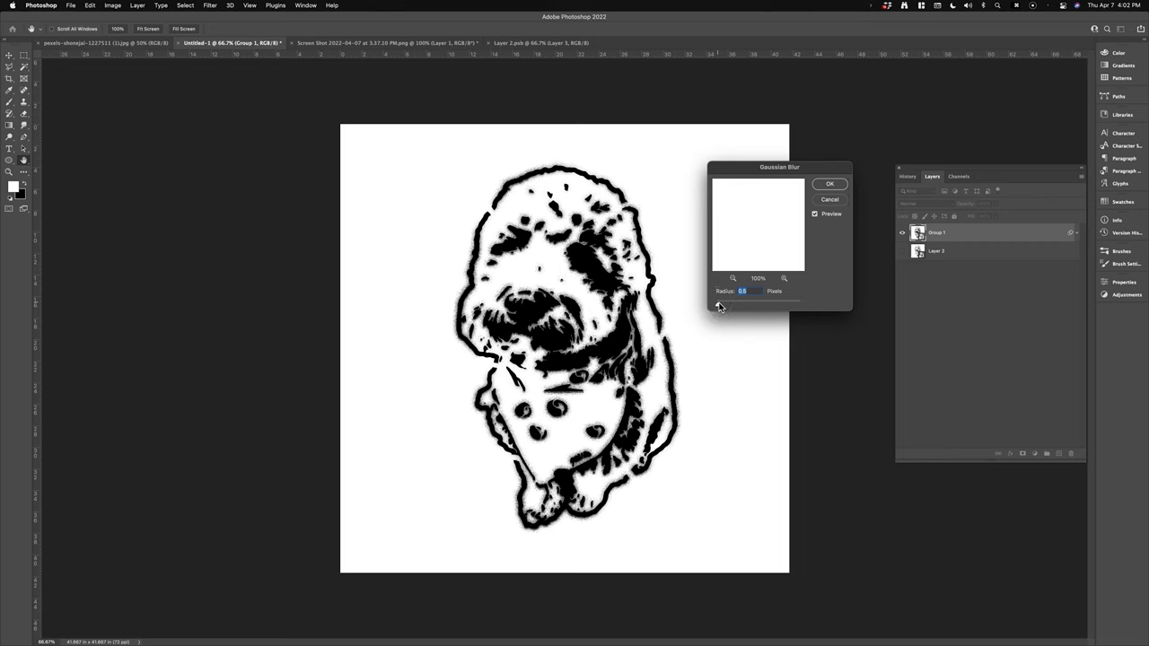
left_click(836, 185)
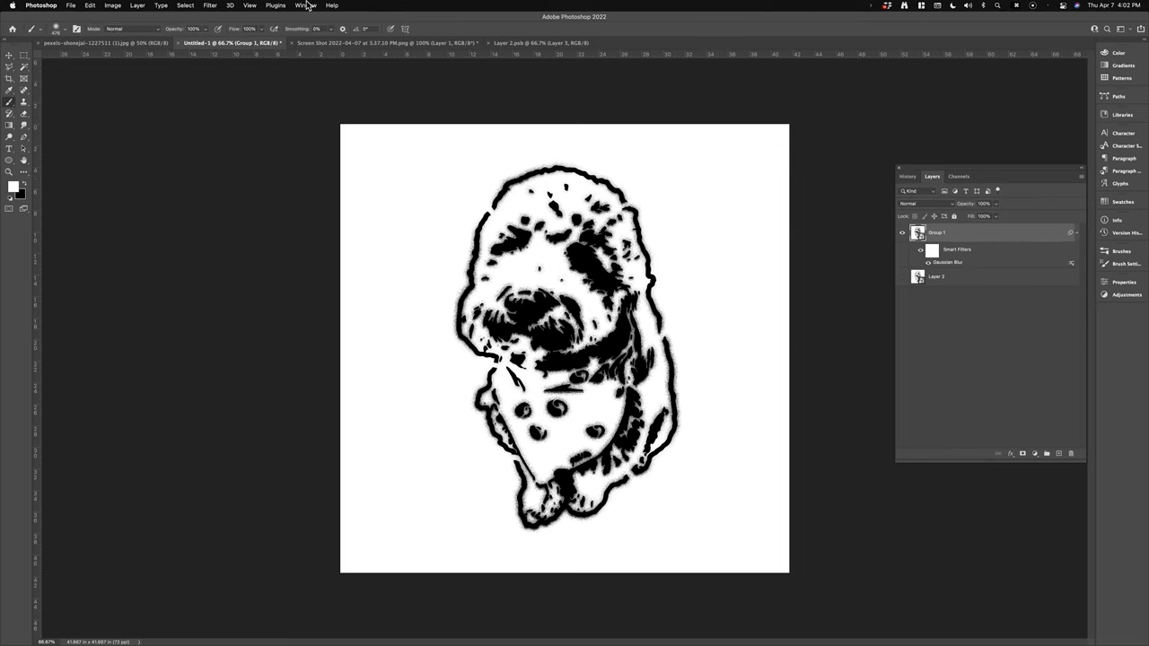
- Apply a Curves adjustment with the white input moved to 195 to brighten the stencil
left_click(90, 6)
mouse_move(113, 6)
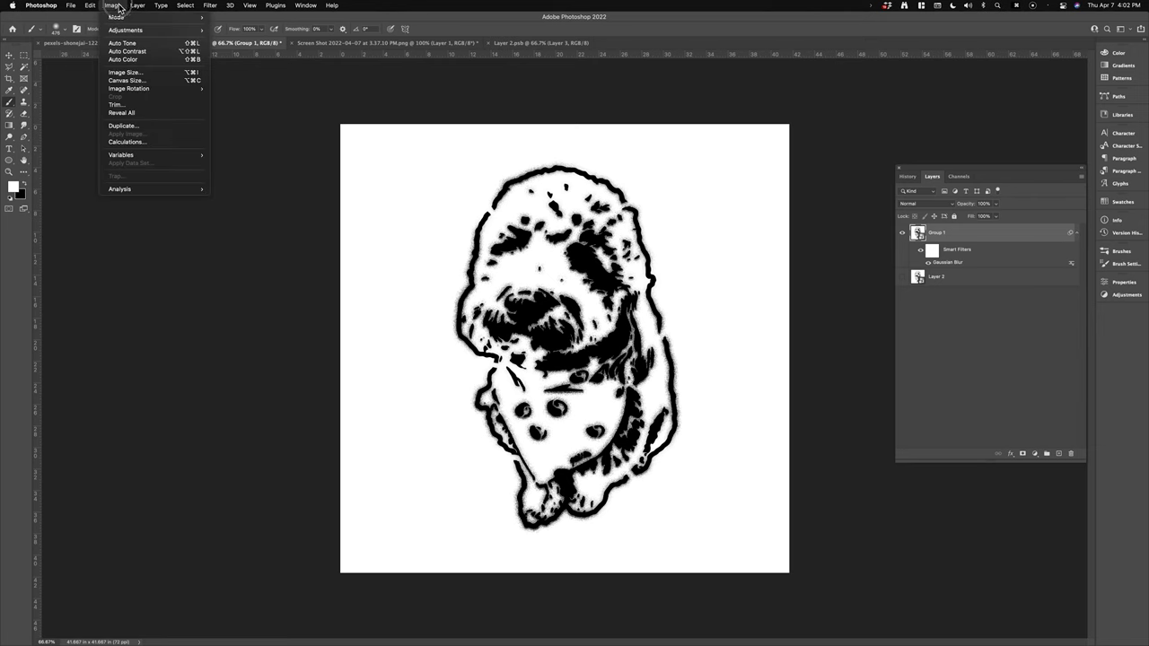
mouse_move(143, 29)
left_click(238, 47)
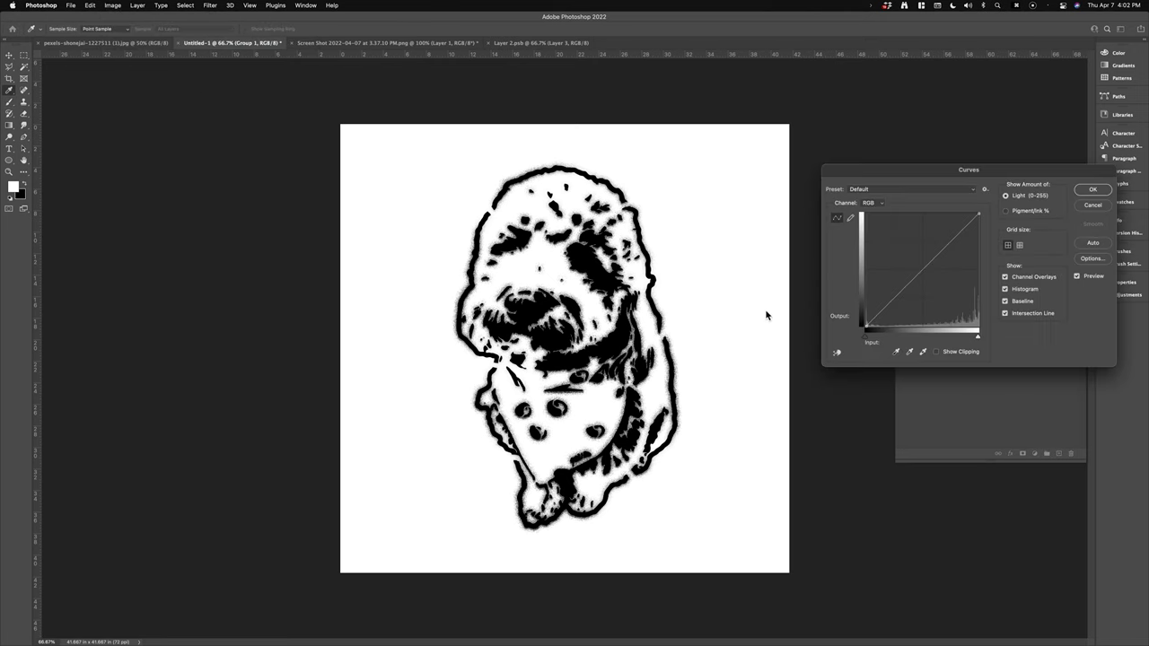
left_click_drag(979, 337, 951, 337)
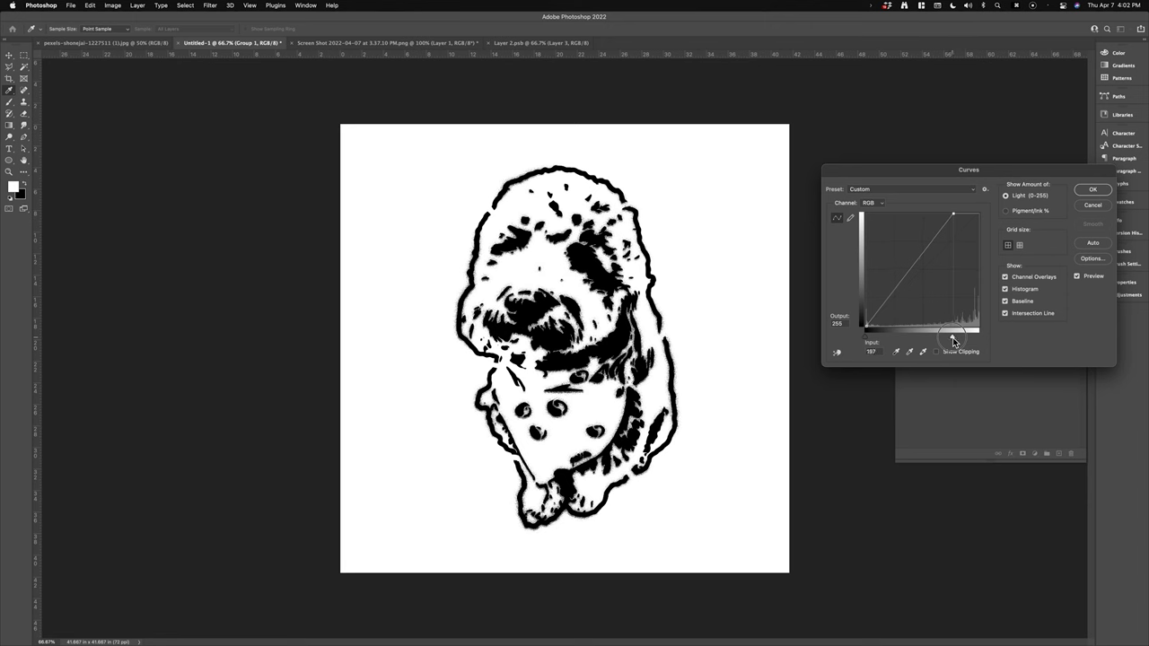
left_click(1093, 189)
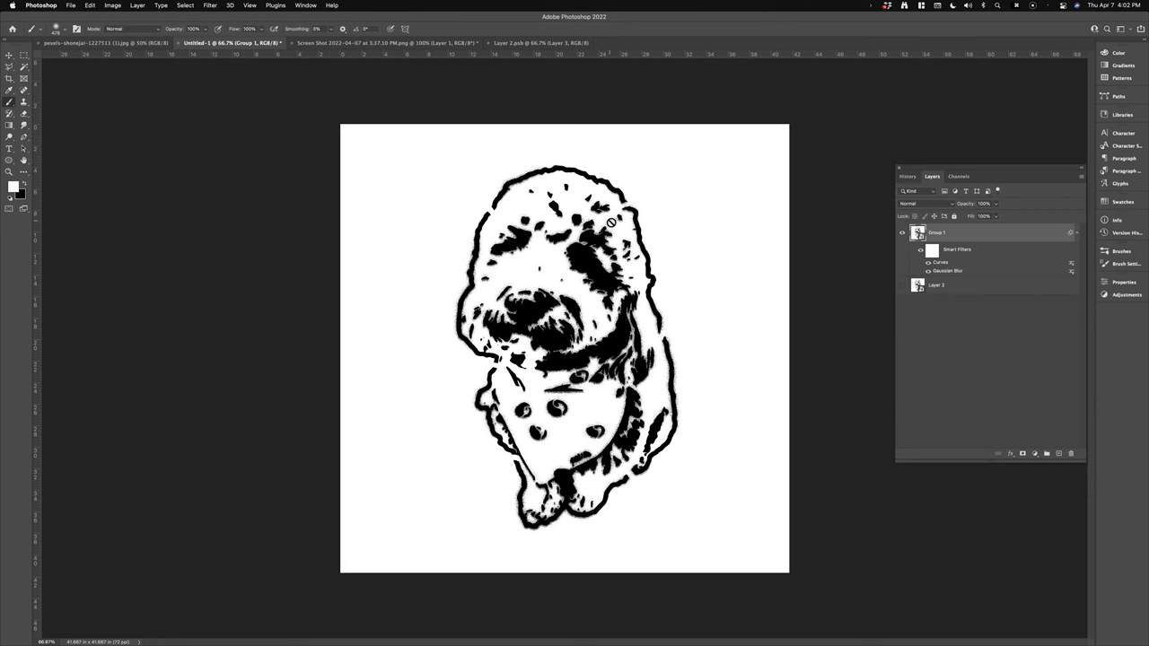
- Duplicate the Group 1 smart object, rasterize the copy, and copy the whole canvas
key("super+equal")
key("super+equal")
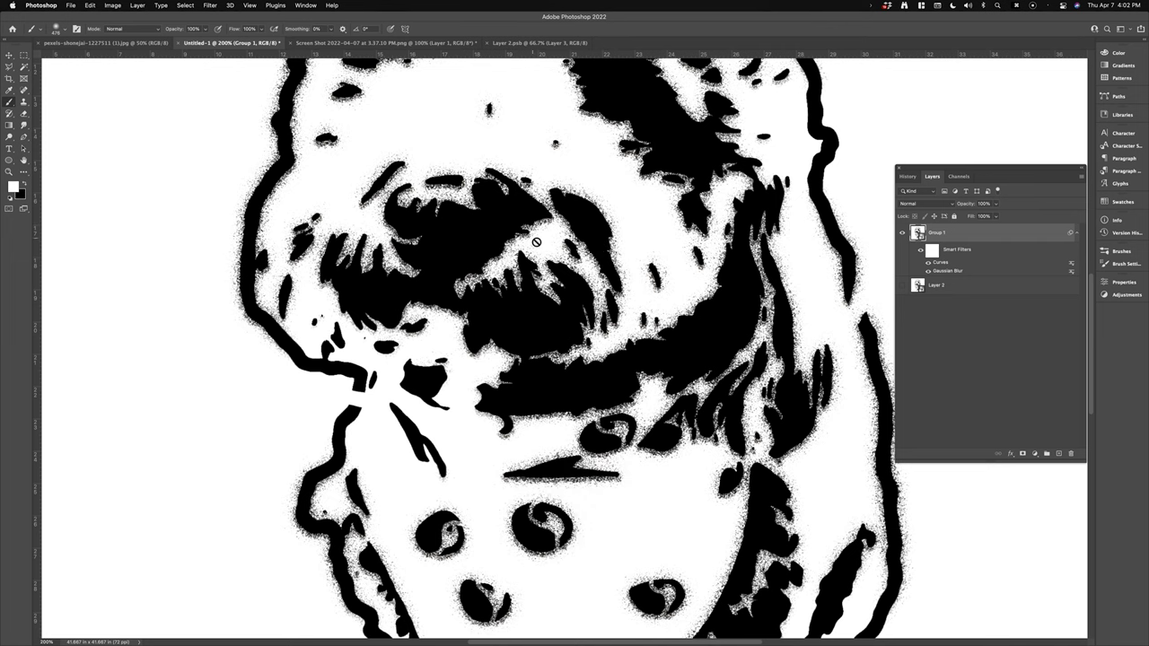
key("super+minus")
key("super+minus")
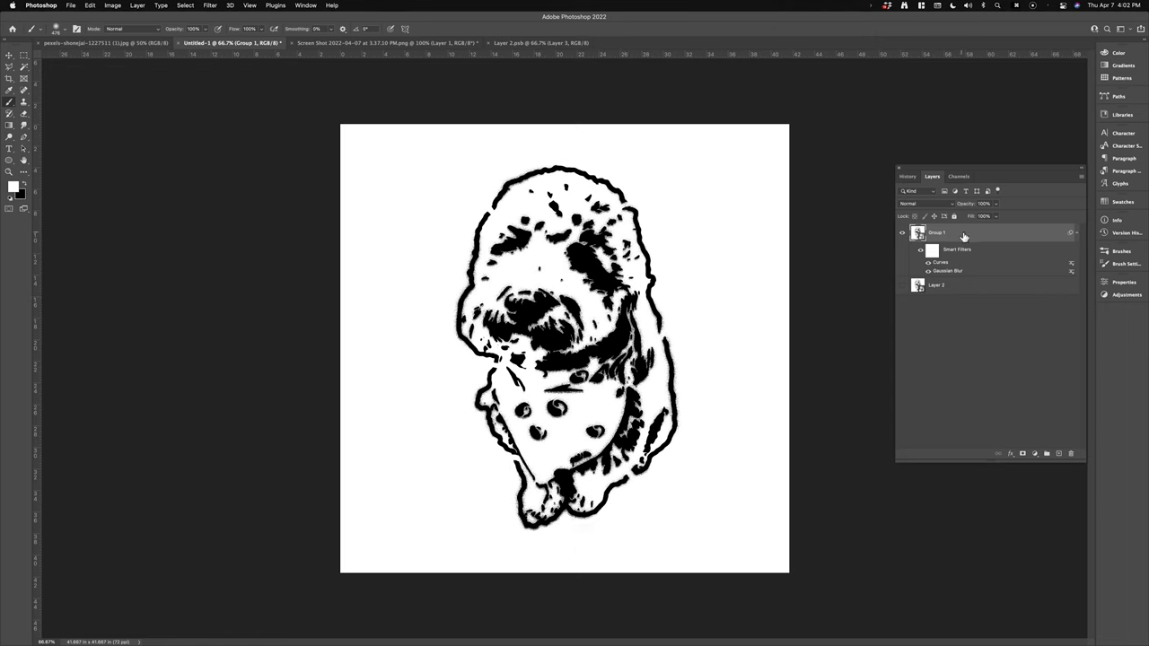
key("super+j")
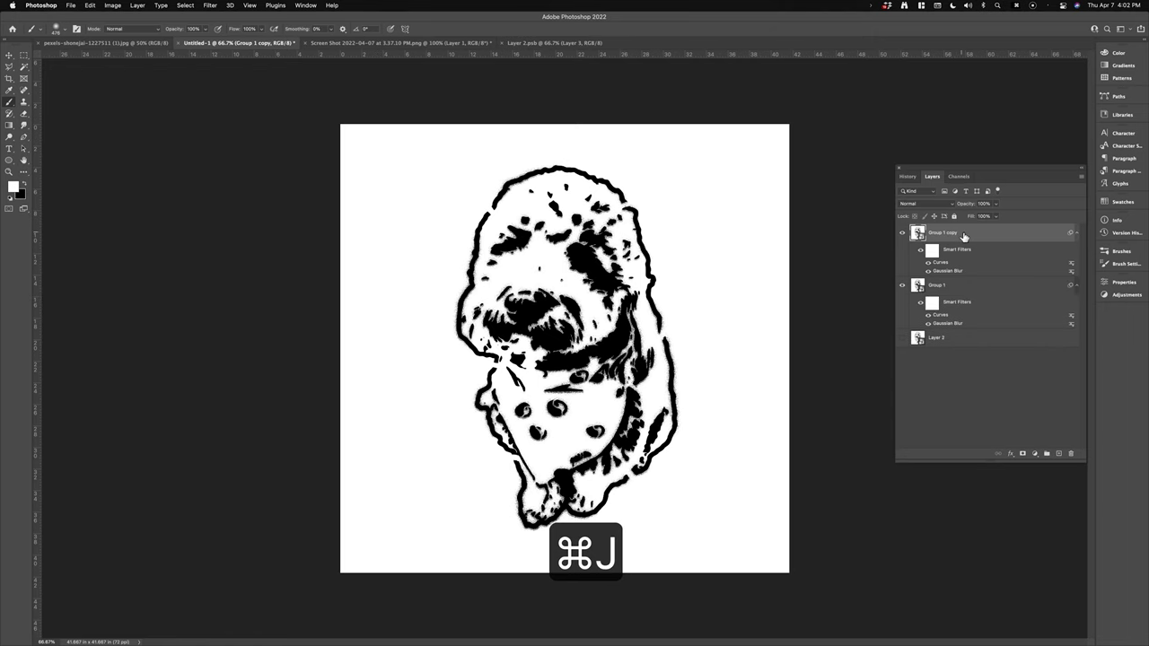
right_click(964, 236)
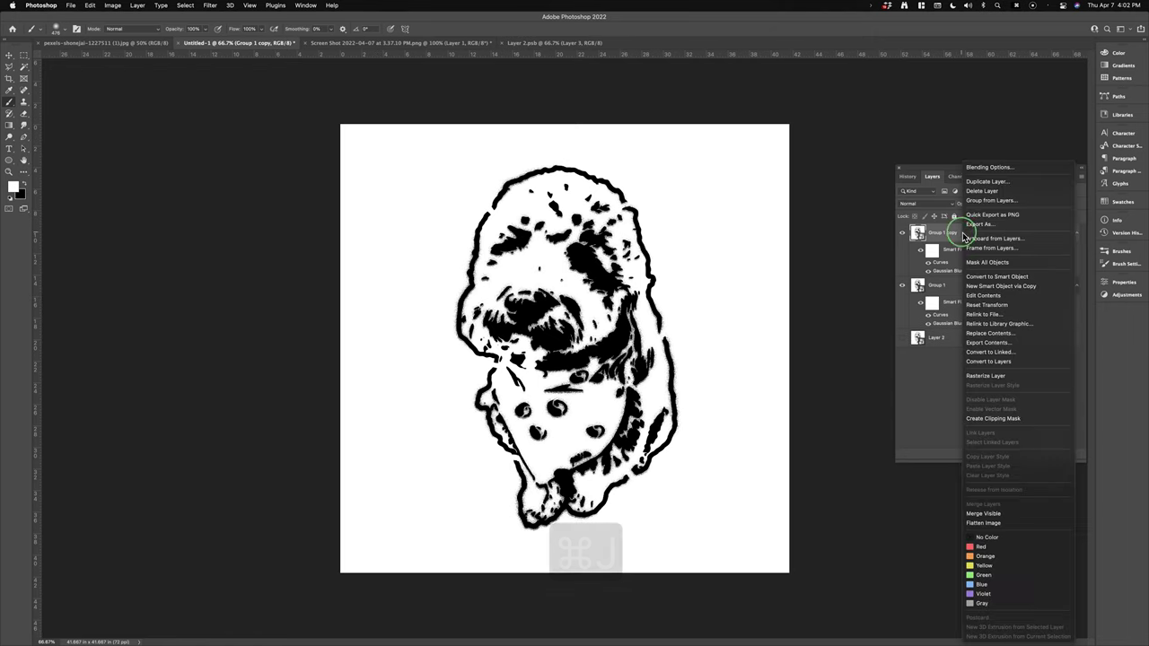
left_click(997, 377)
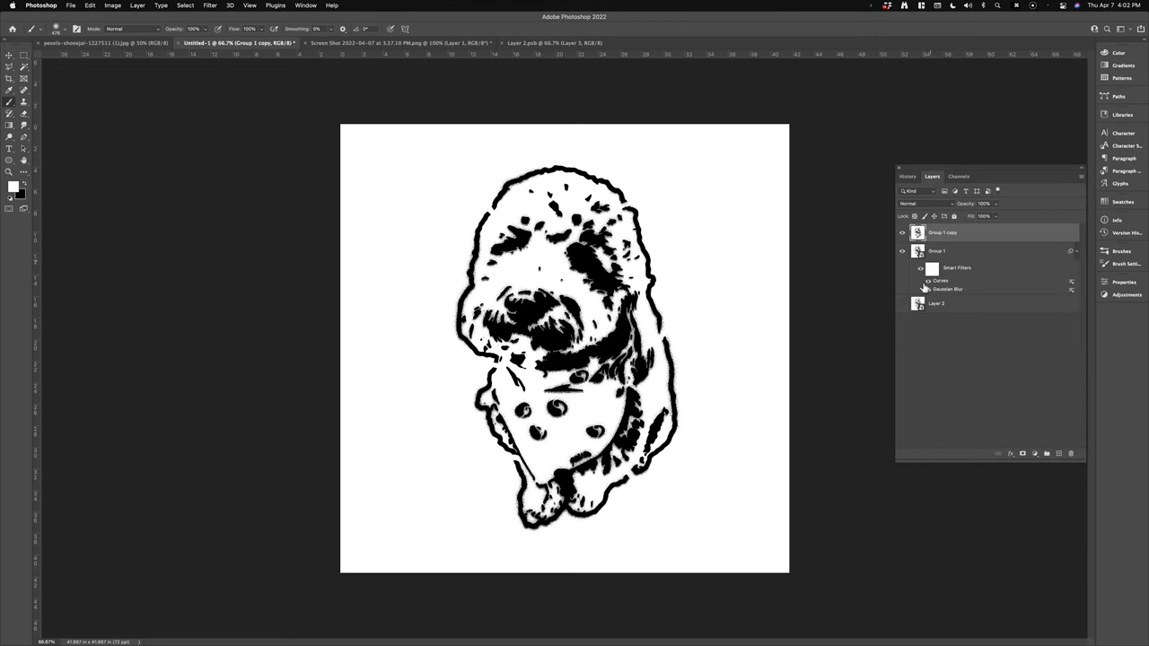
key("super+a")
key("super+c")
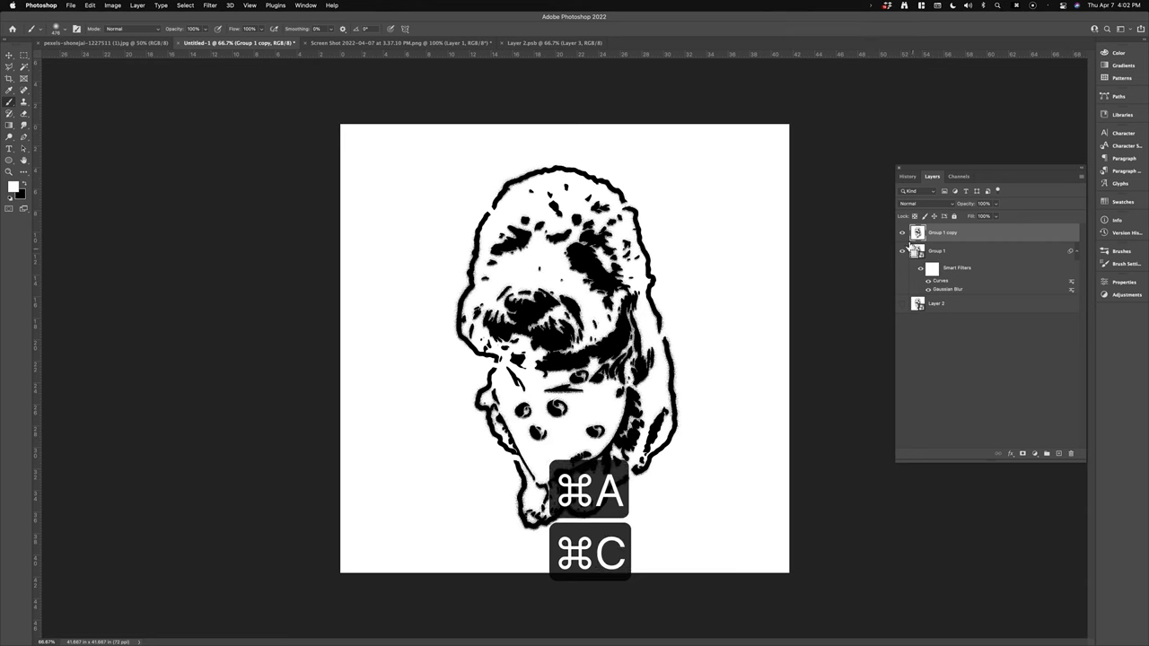
- Paste the stencil onto the brick wall photo as Layer 1 with Linear Burn blend and 70% fill
left_click(126, 44)
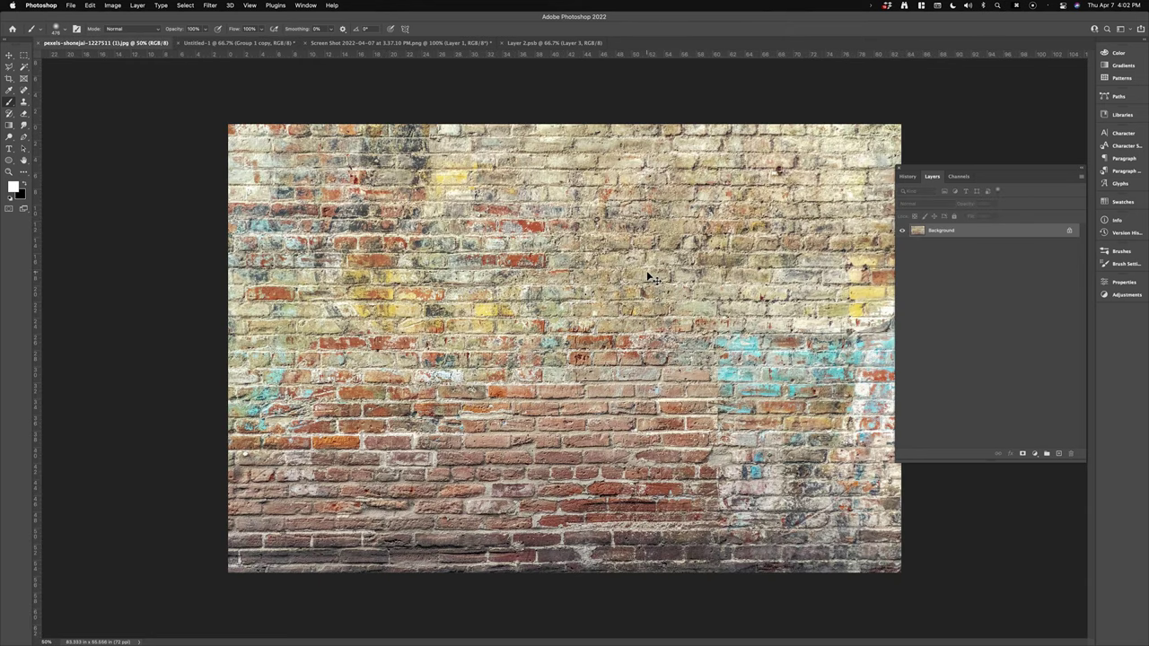
key("super+v")
left_click(933, 204)
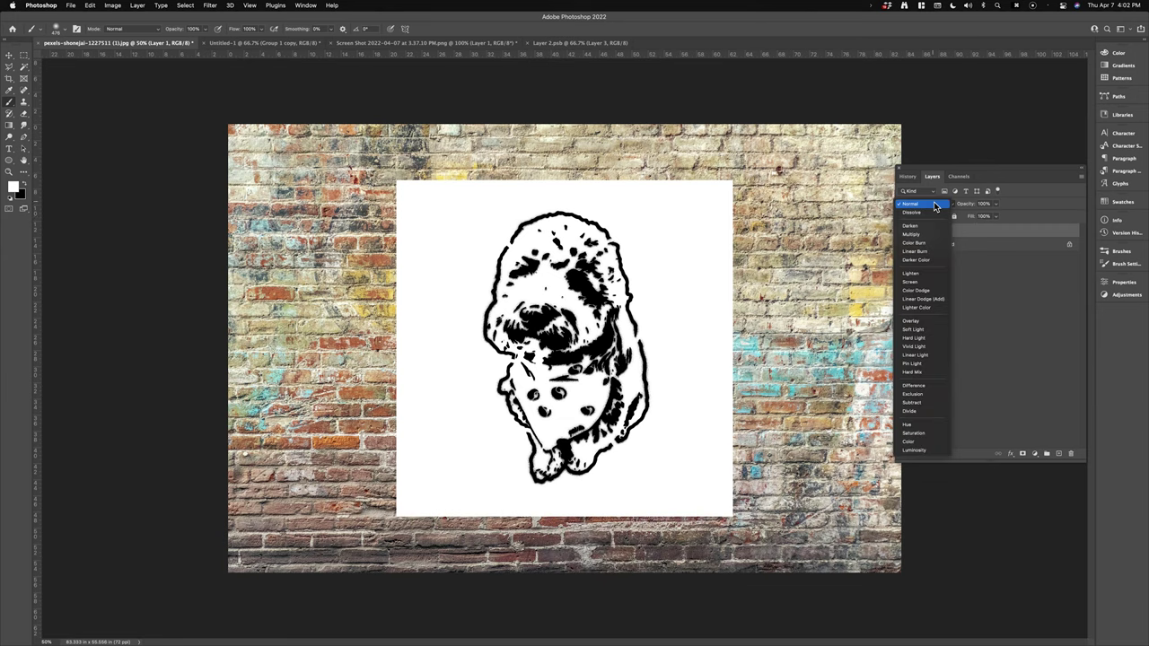
left_click(932, 234)
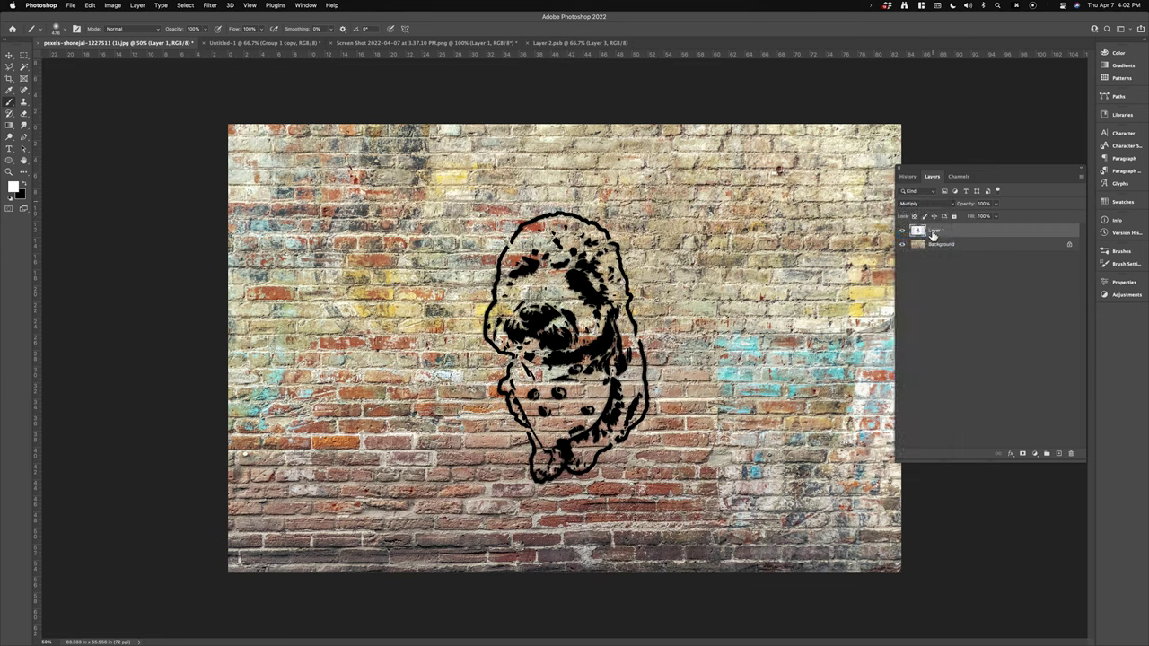
left_click(929, 203)
left_click(938, 211)
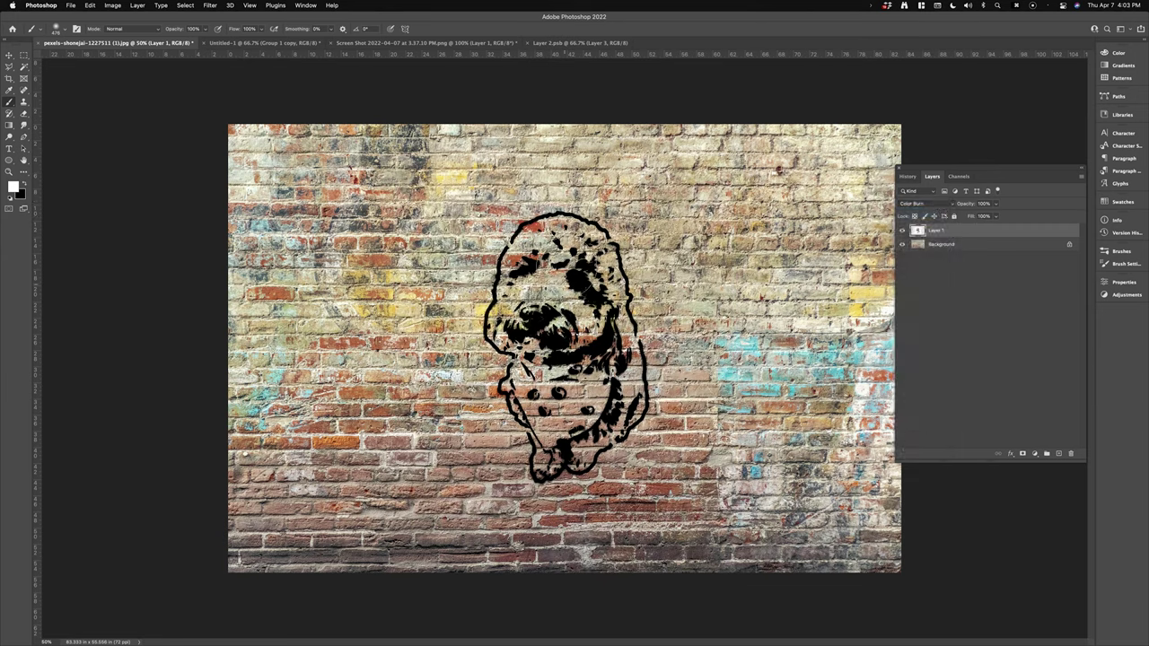
left_click(929, 203)
left_click(938, 212)
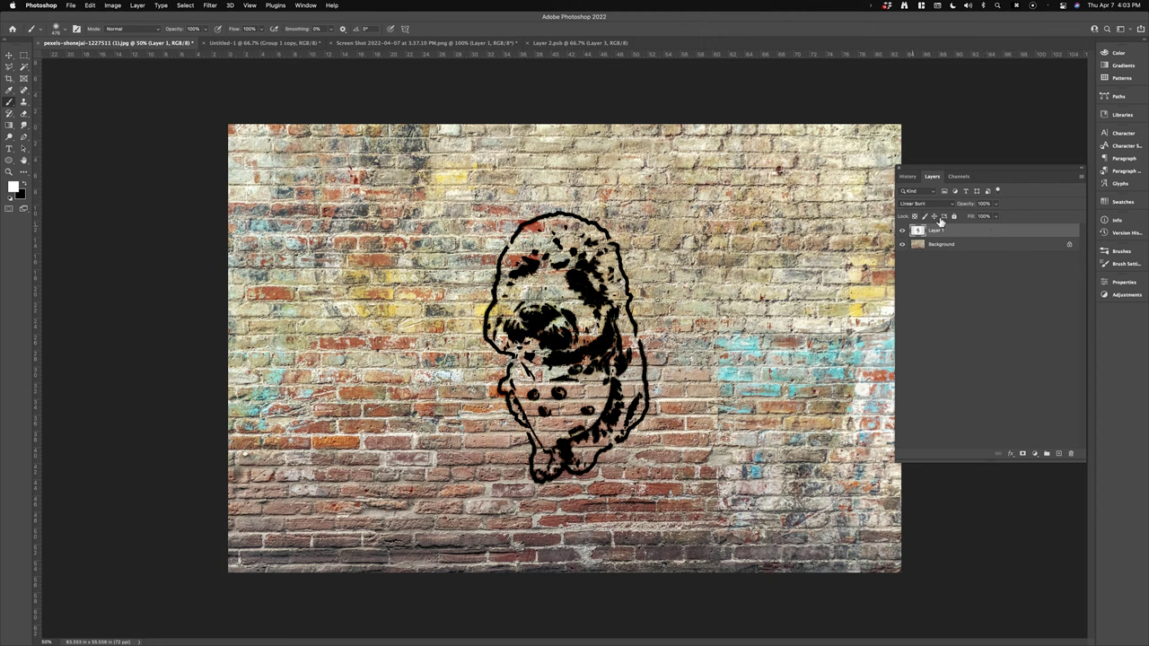
left_click(931, 203)
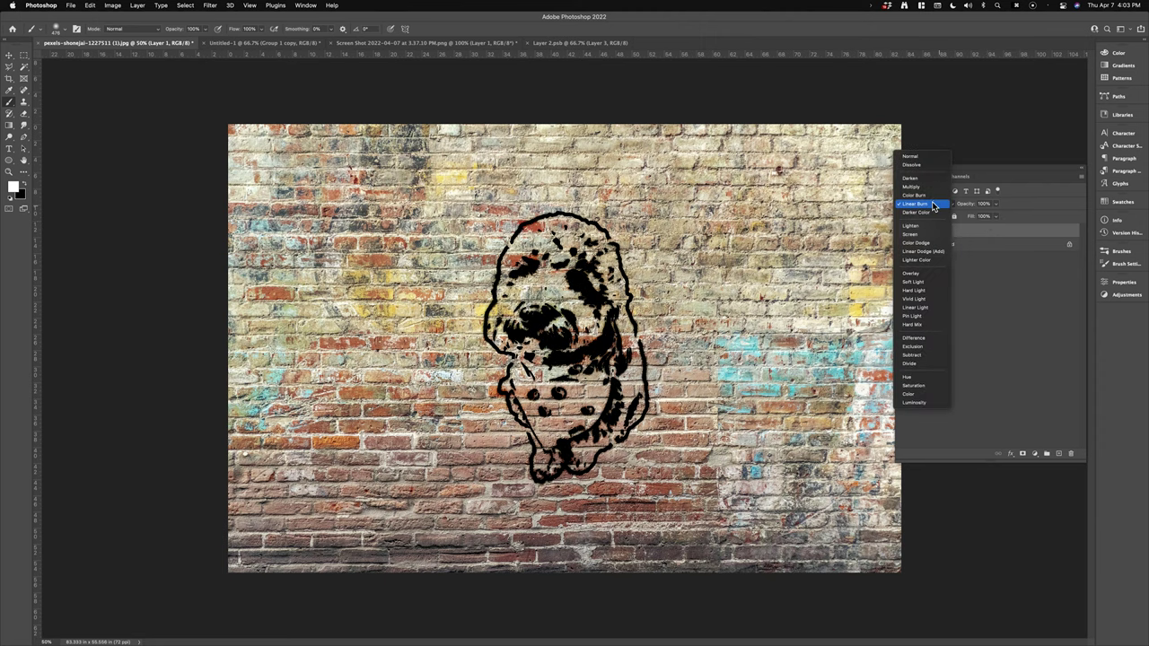
left_click(932, 204)
left_click_drag(971, 216, 963, 220)
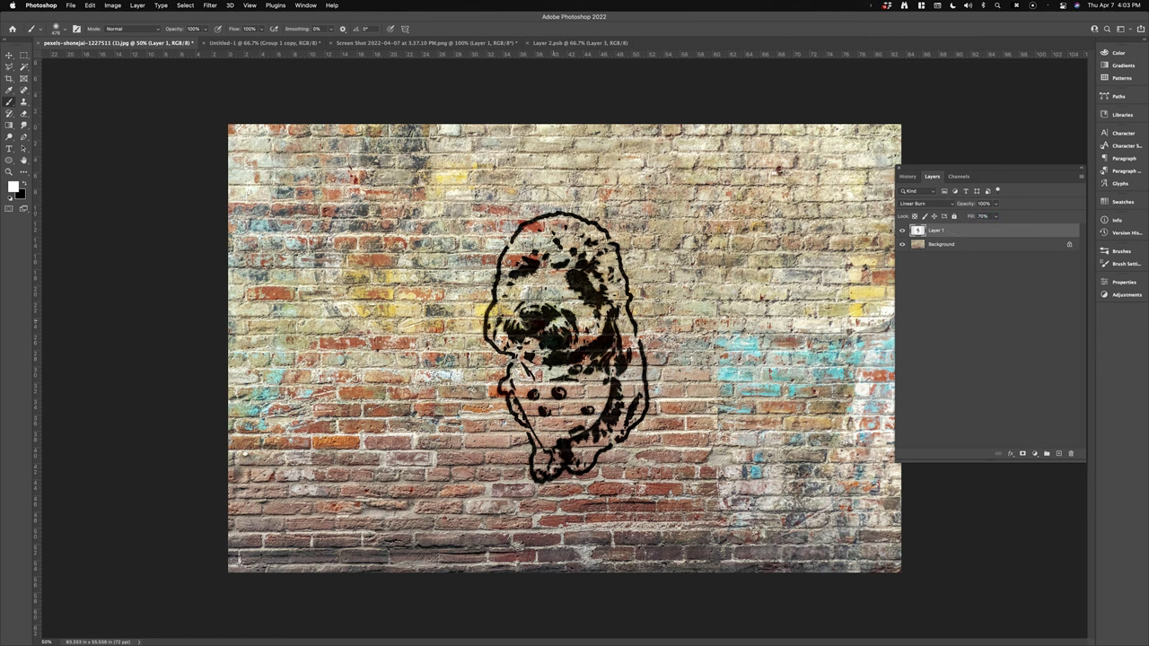
key("super+equal")
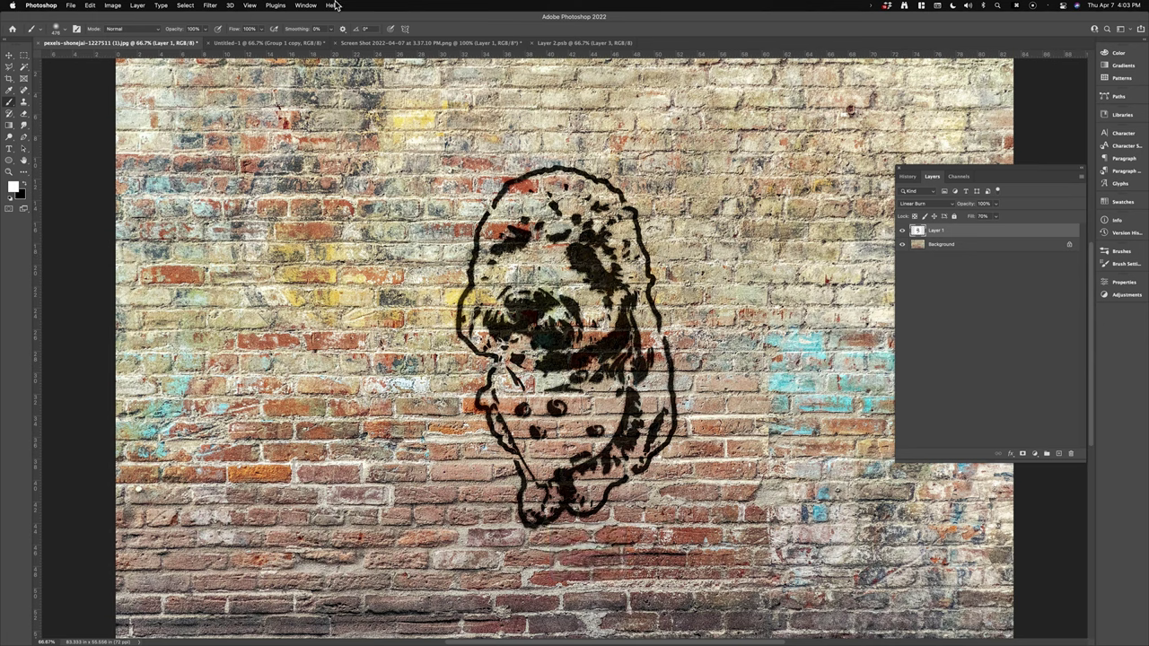
- Apply a 1.2-pixel Gaussian Blur to the stencil's Layer 1 to soften its edges
left_click(248, 5)
mouse_move(216, 7)
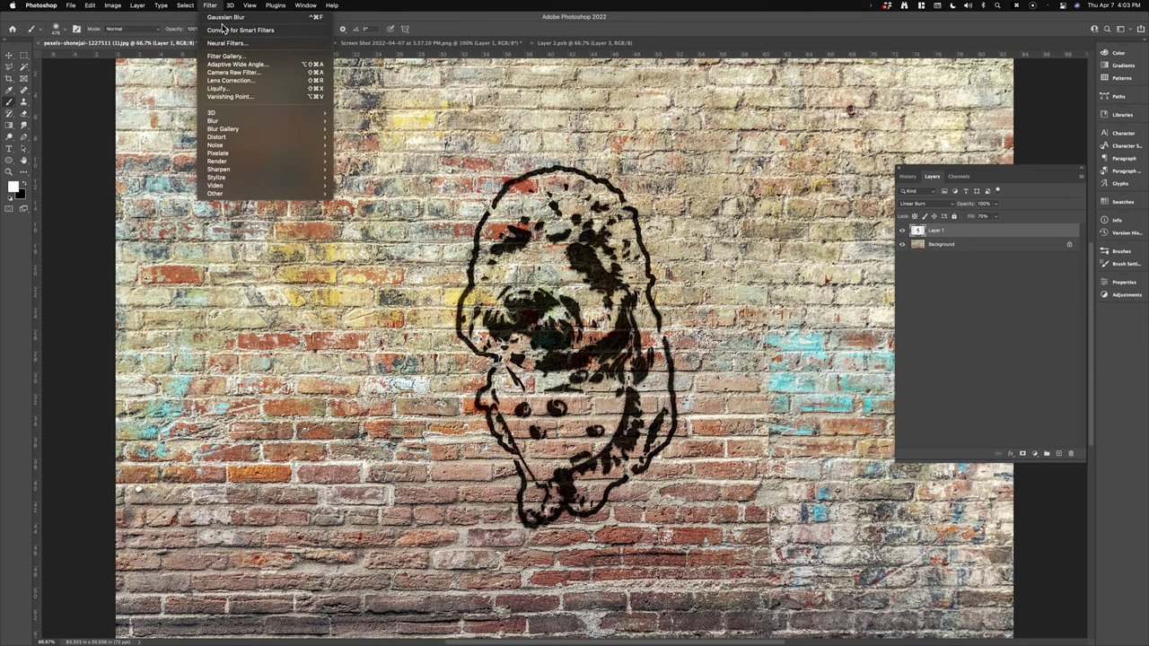
mouse_move(228, 124)
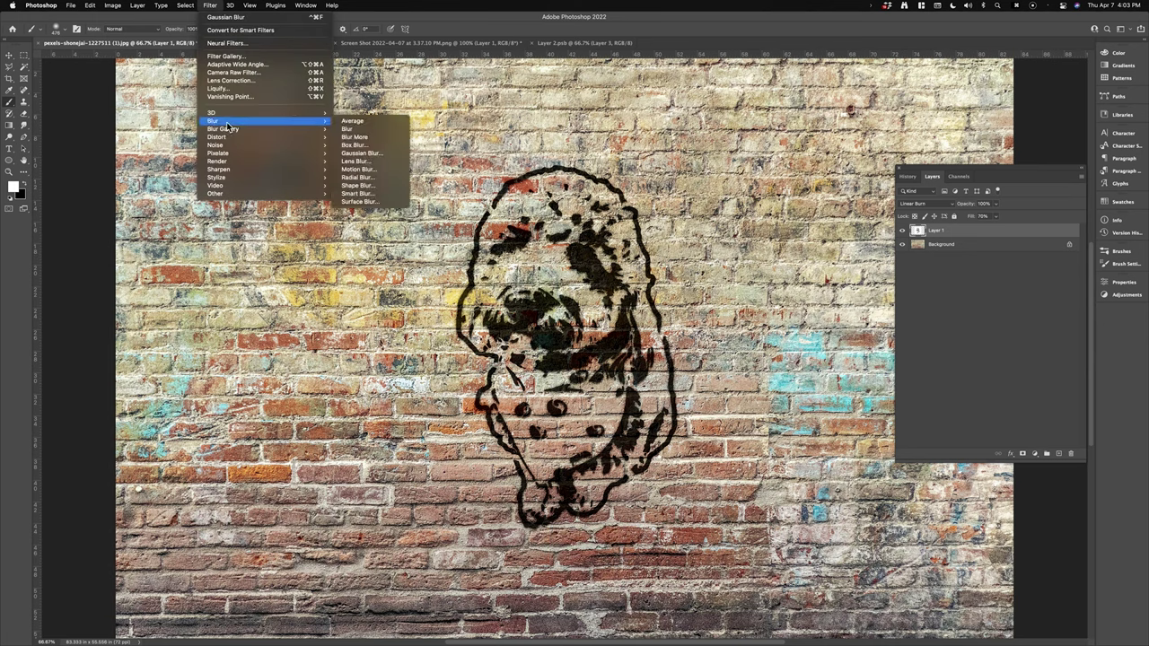
left_click(368, 152)
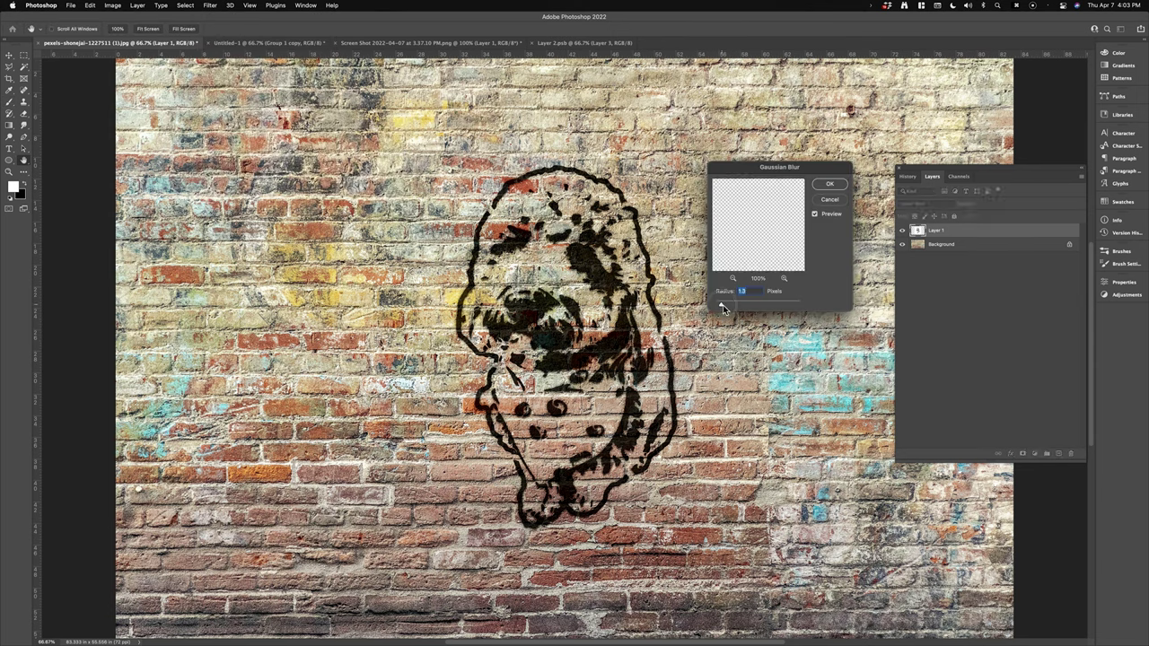
left_click_drag(738, 305, 719, 306)
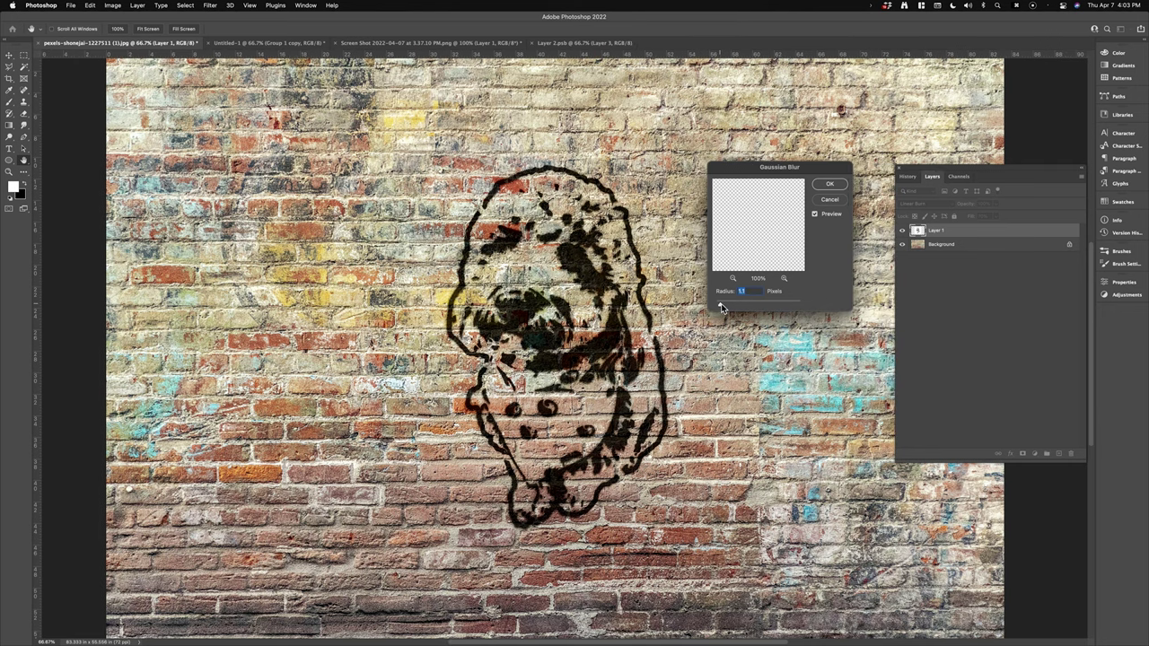
left_click(825, 186)
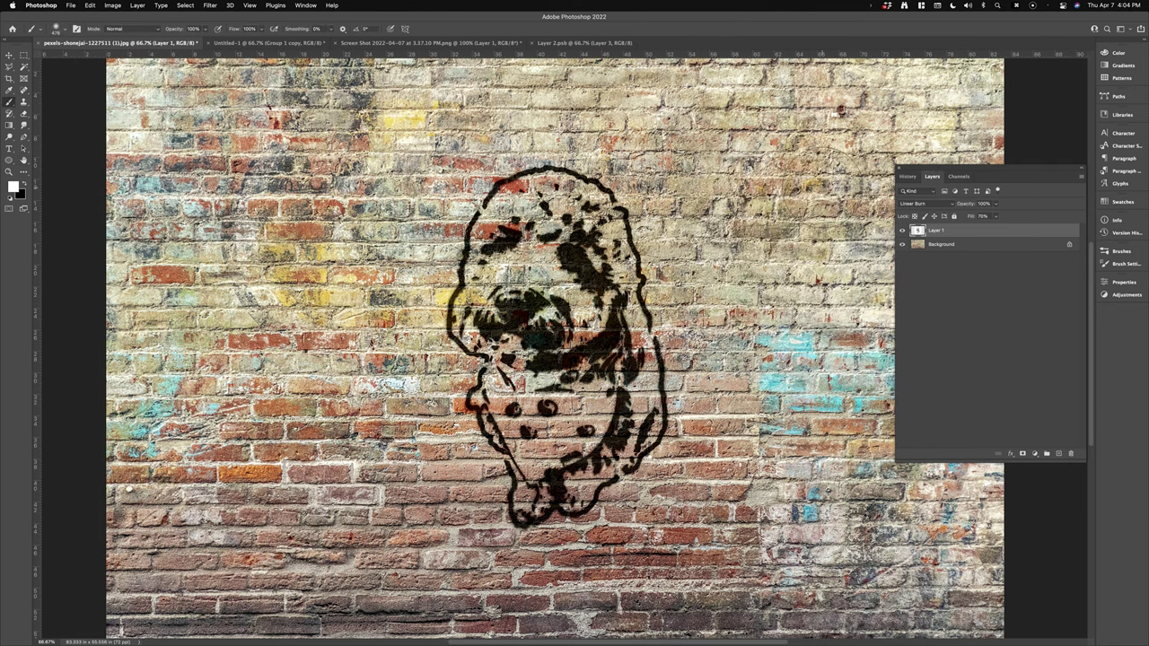
key("super+minus")
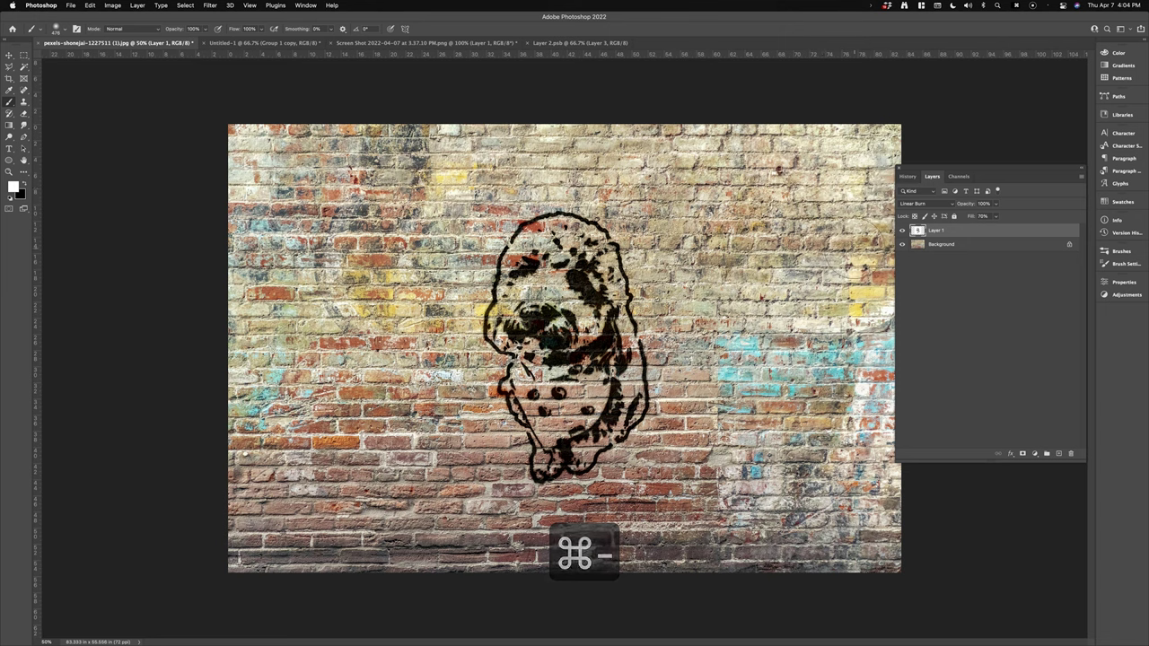